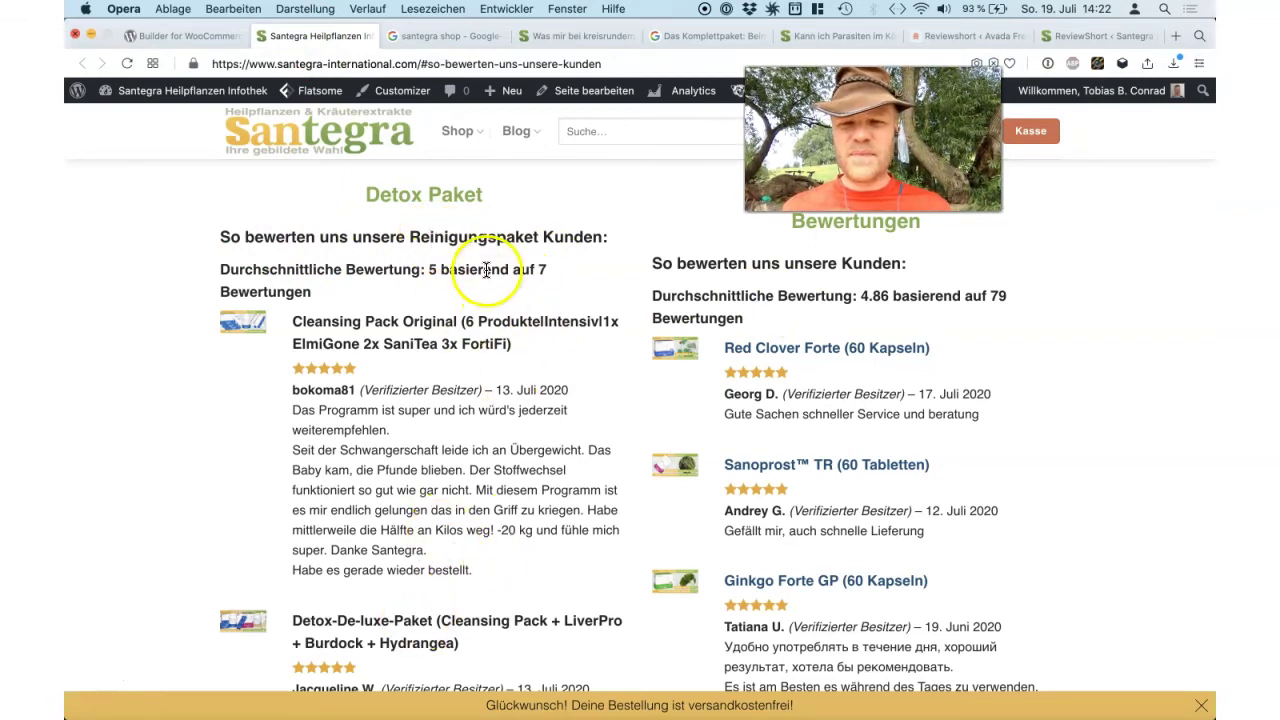
Step: Examine the customer reviews in the two-column layout on the Santegra homepage, with Detox Paket reviews beside the general ones
scroll(466, 490, down, 2)
scroll(466, 490, down, 12)
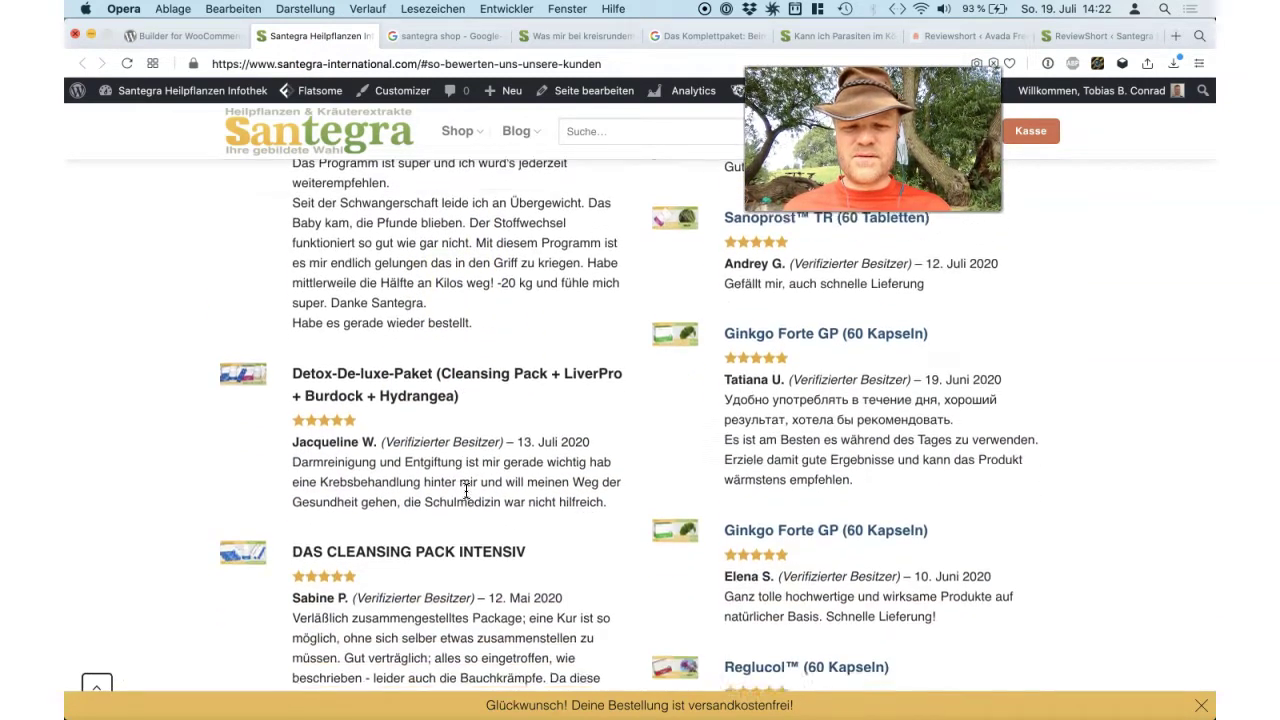
scroll(466, 490, down, 3)
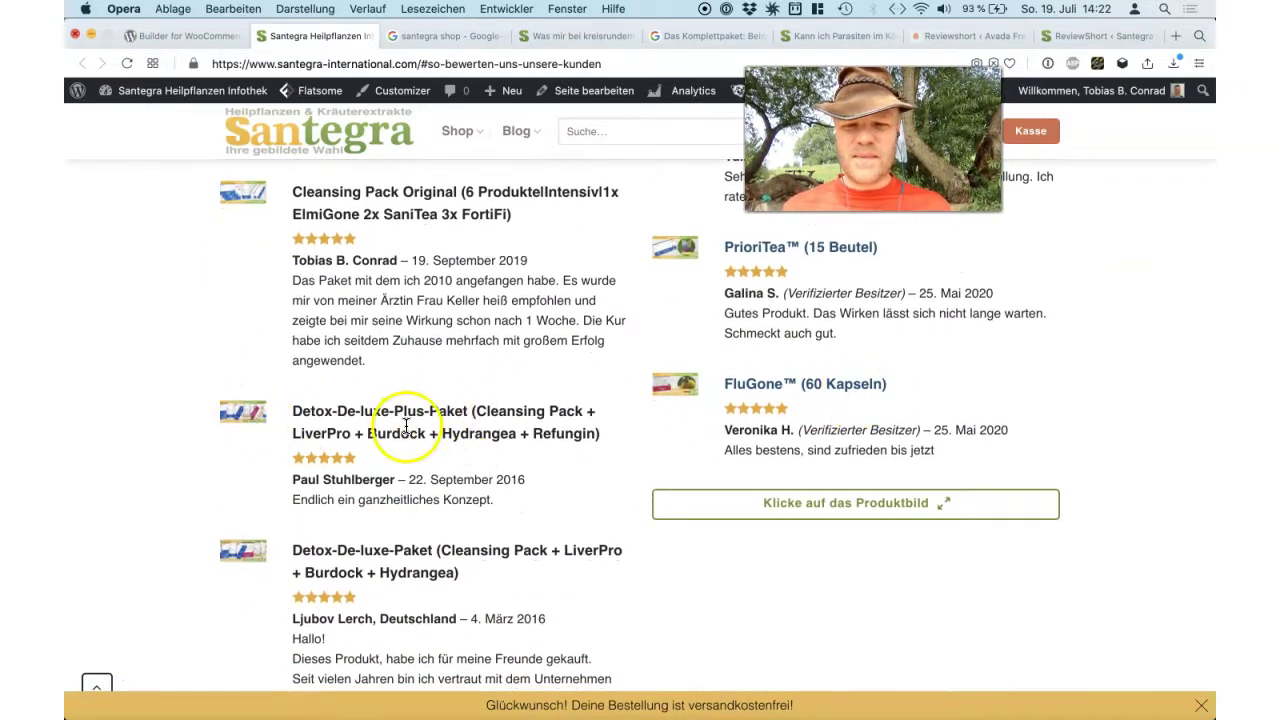
scroll(422, 472, down, 7)
scroll(604, 486, up, 8)
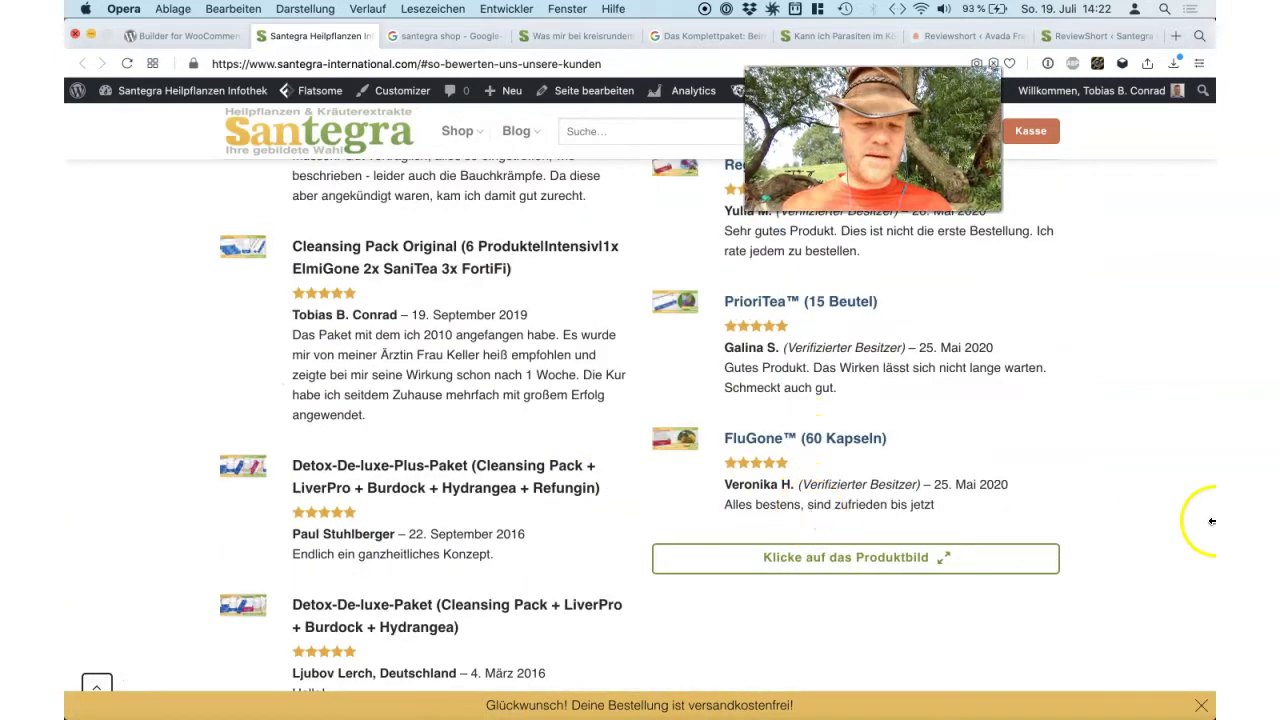
Step: Narrow the browser window to a mobile-like width to check how the homepage reviews adapt, and restore its full width
drag(1211, 521, 452, 453)
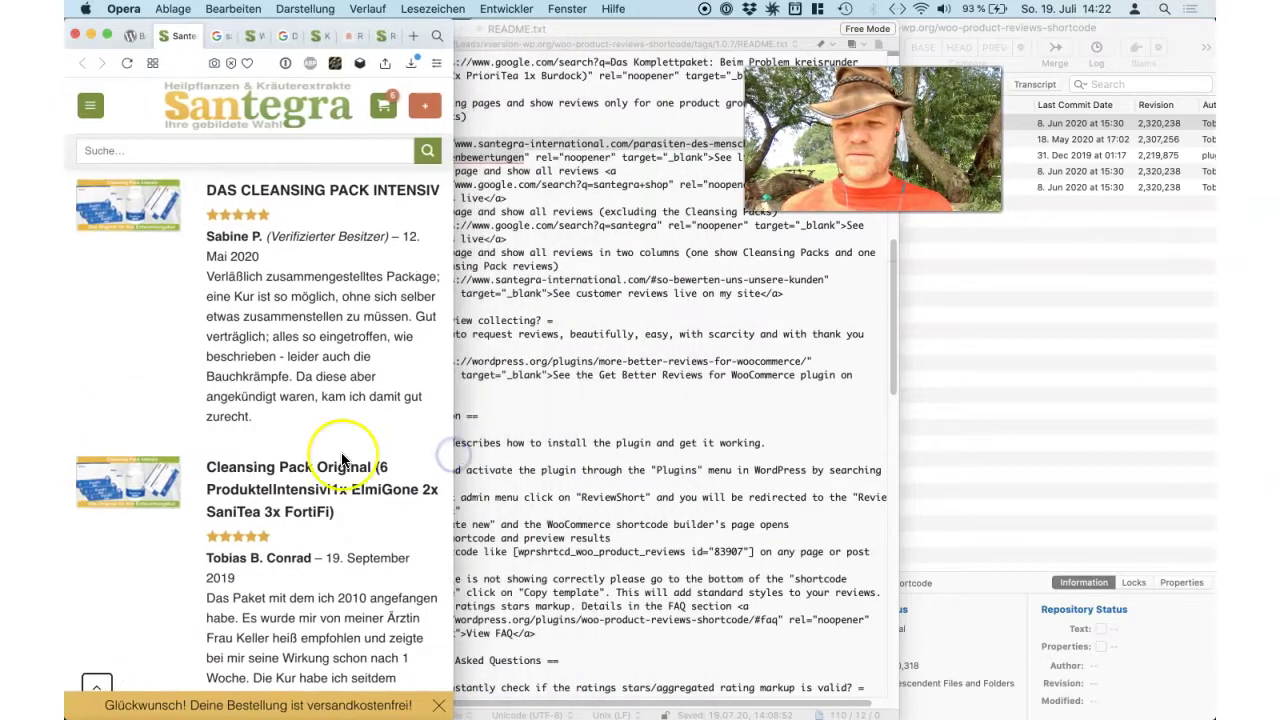
scroll(343, 457, up, 2)
scroll(343, 457, up, 5)
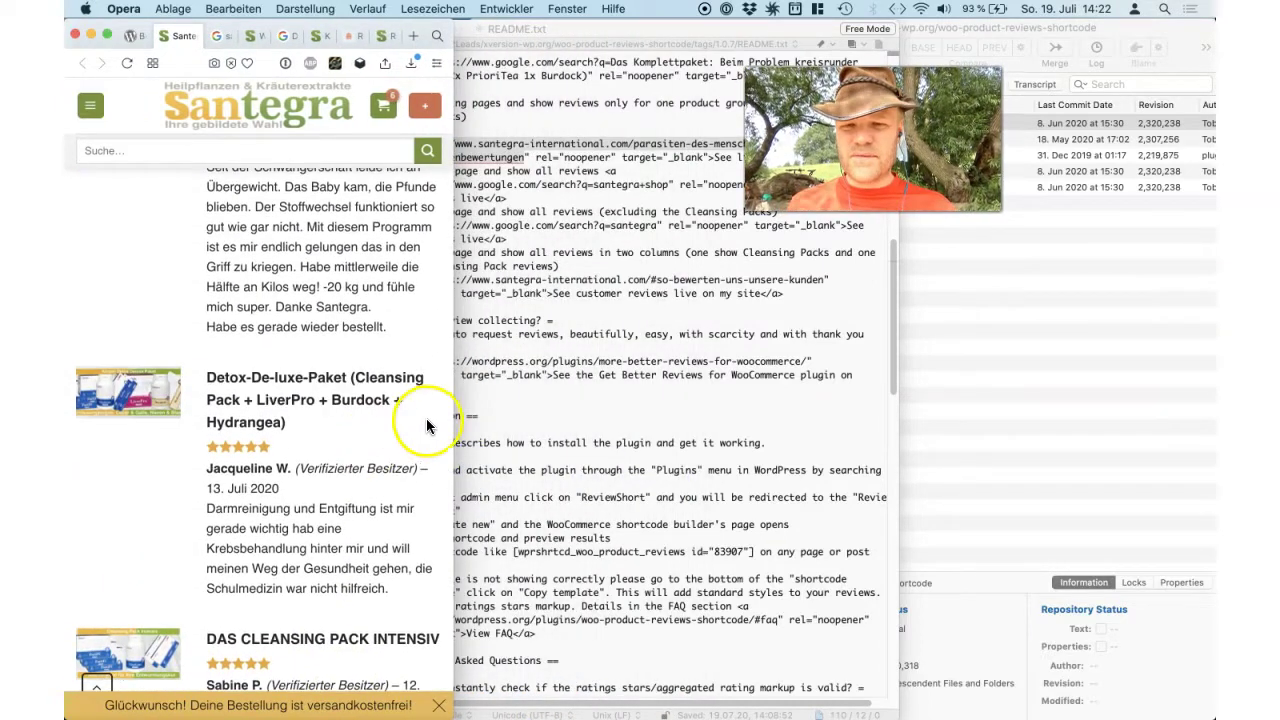
drag(456, 425, 1211, 441)
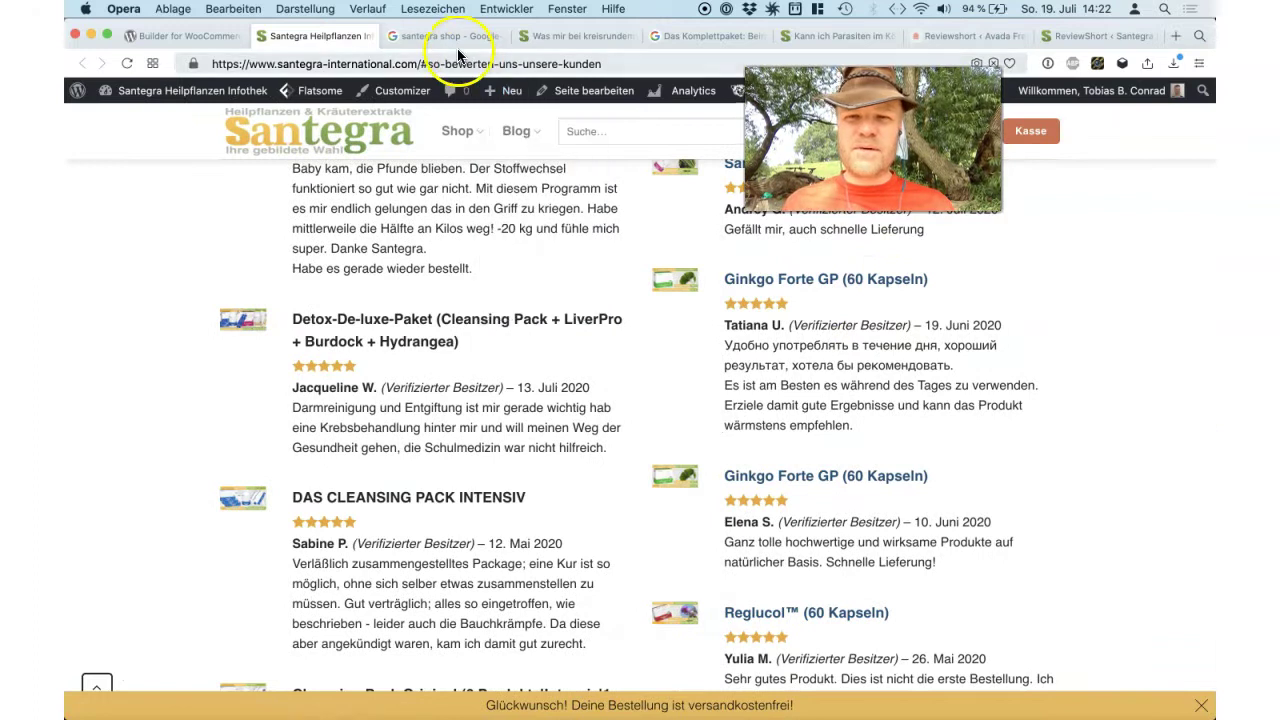
Step: Switch to the Google results for "santegra shop" and examine the review rating under the shop page result
click(453, 44)
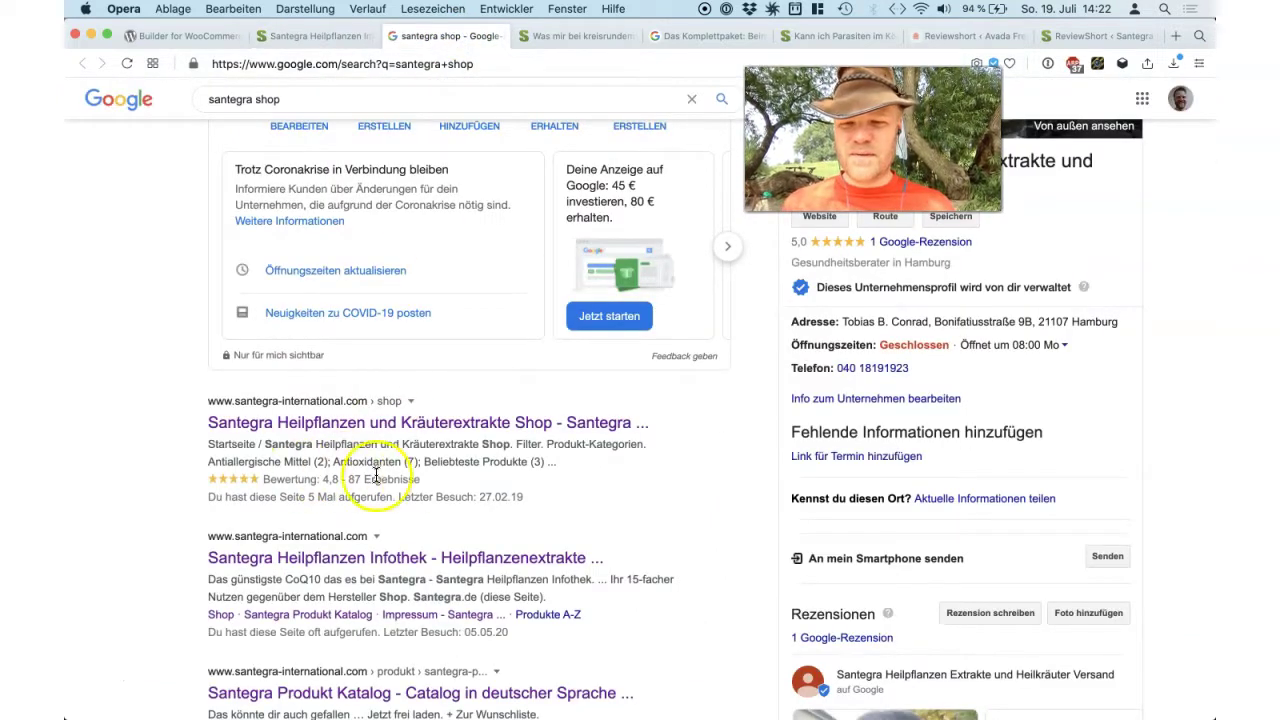
click(427, 483)
drag(427, 483, 262, 483)
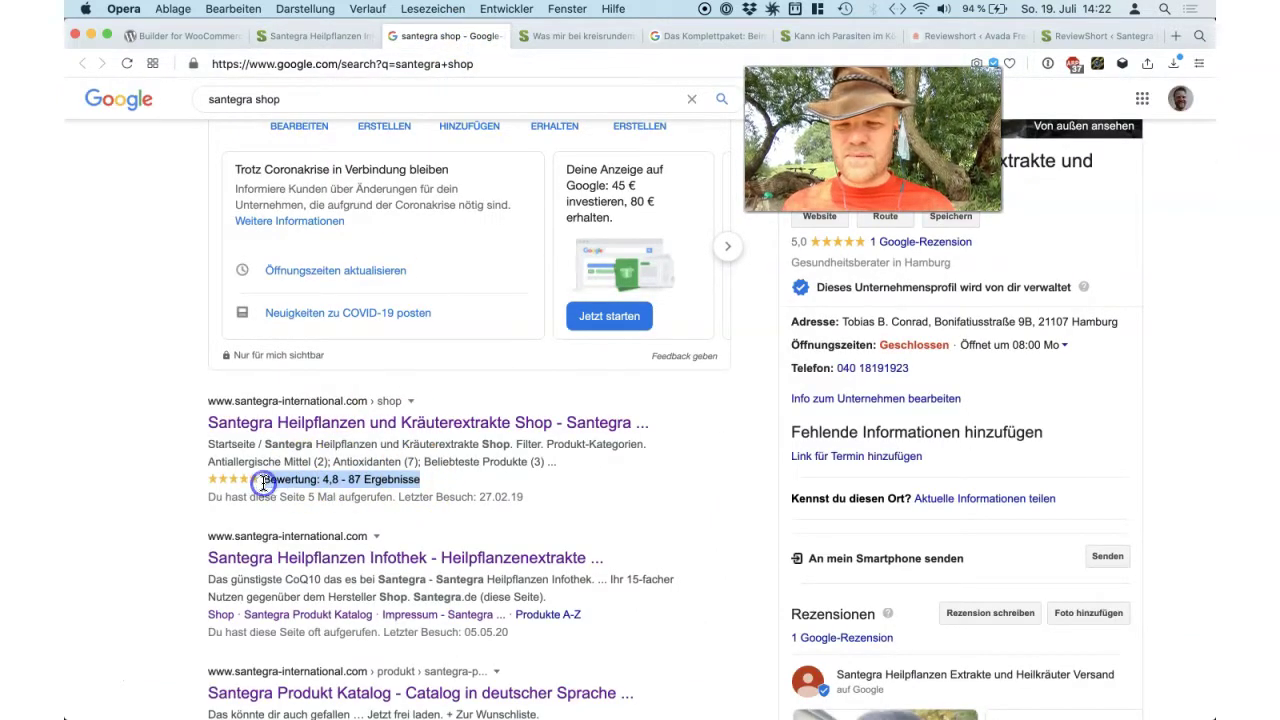
click(263, 485)
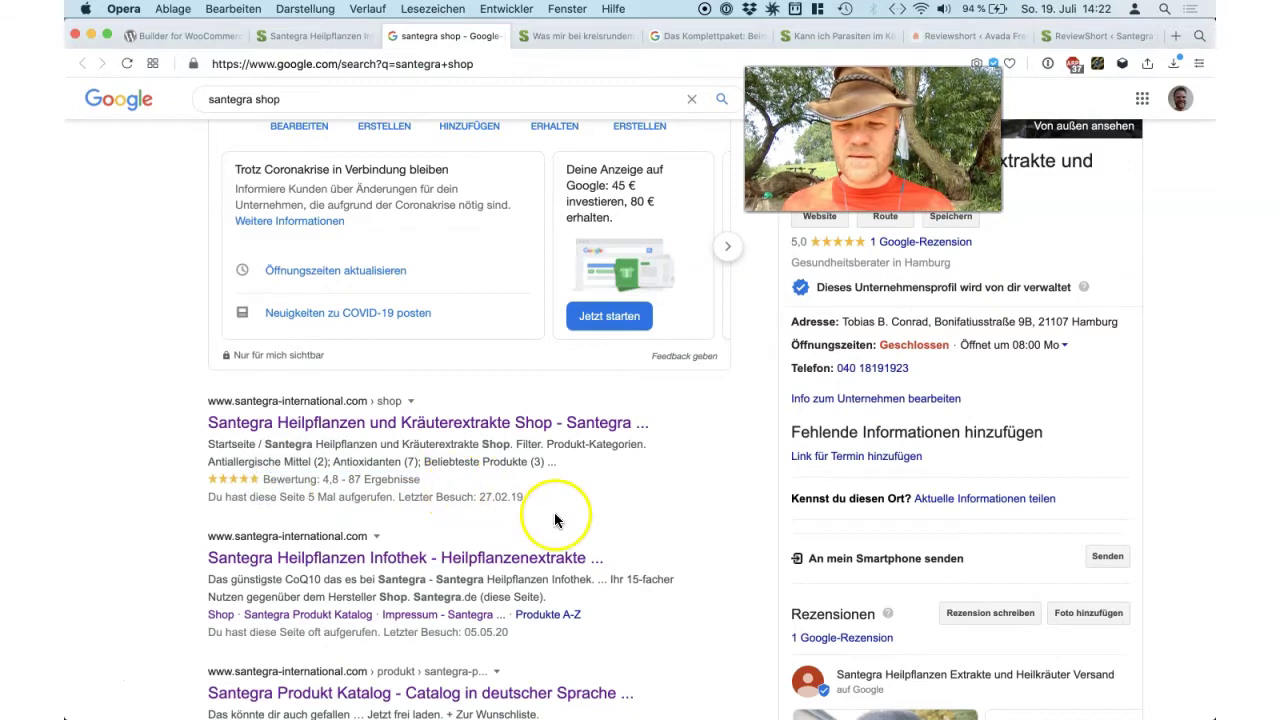
Step: Switch to the kreisrunder Haarausfall page and examine its Komplettpaket product card and the reviews for that package
click(575, 40)
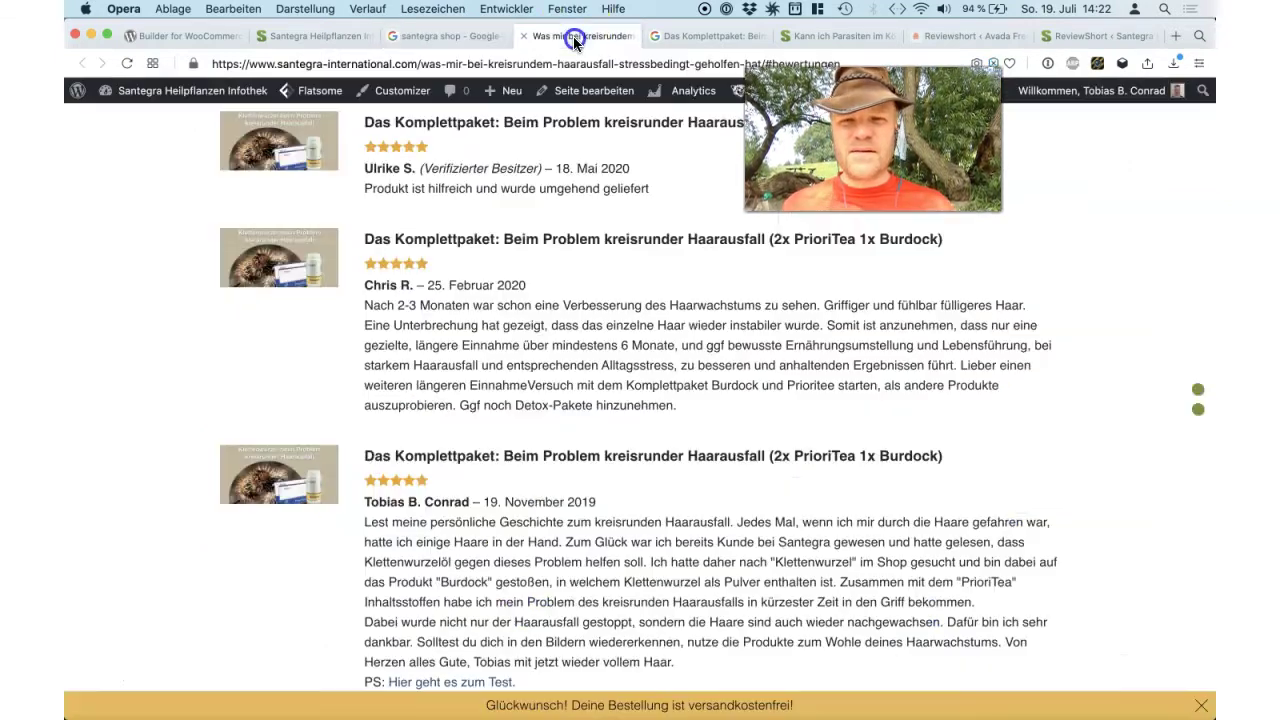
scroll(491, 263, up, 3)
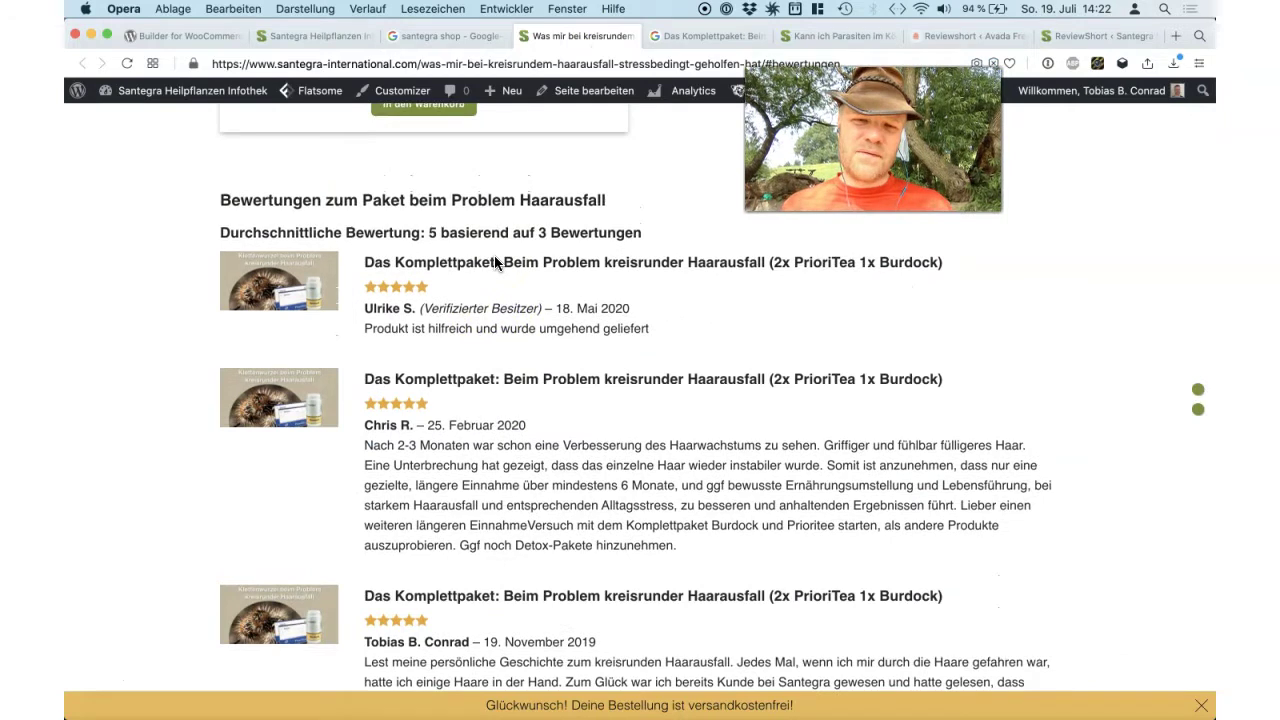
scroll(610, 316, down, 1)
scroll(610, 316, down, 3)
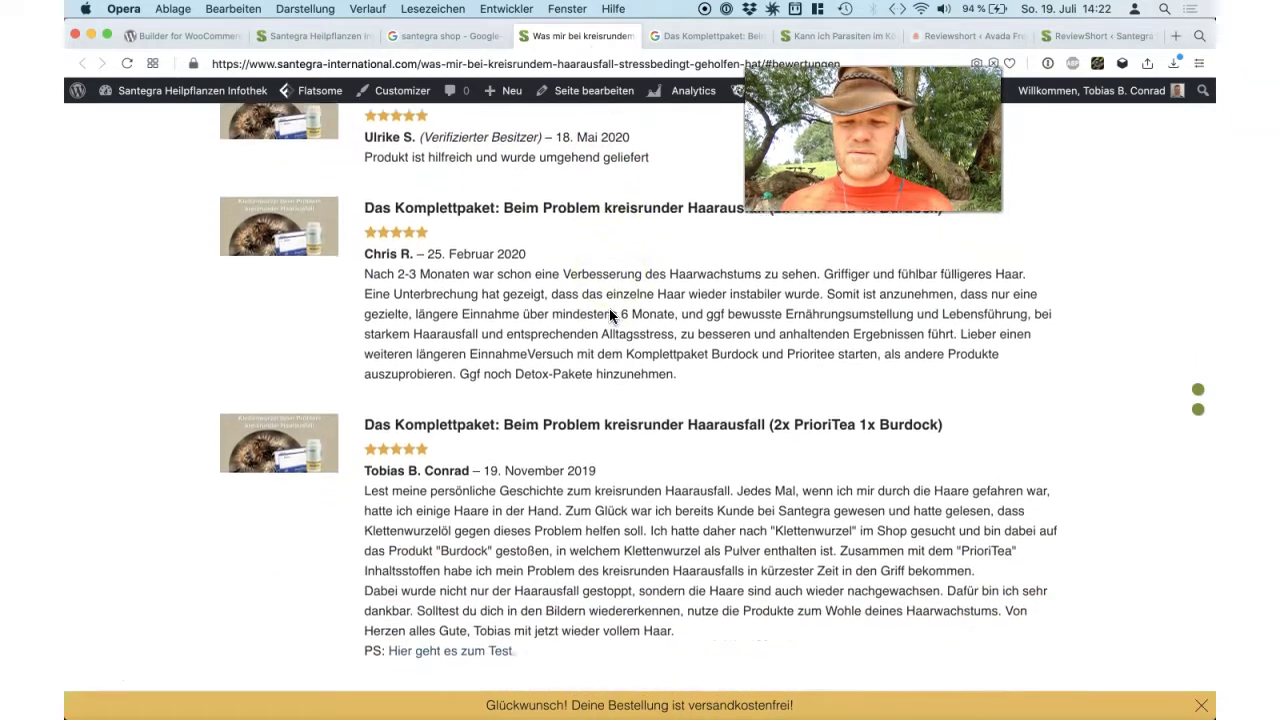
scroll(610, 316, up, 10)
scroll(609, 316, up, 1)
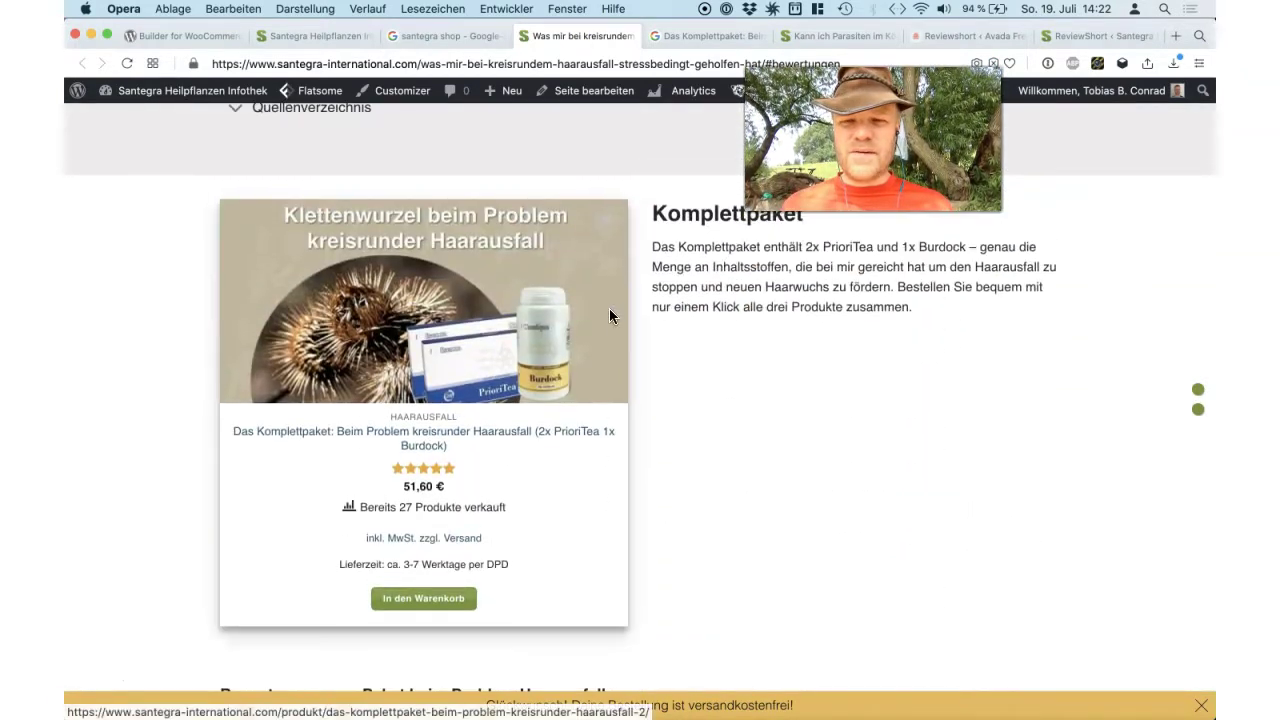
scroll(531, 634, down, 1)
scroll(531, 638, down, 8)
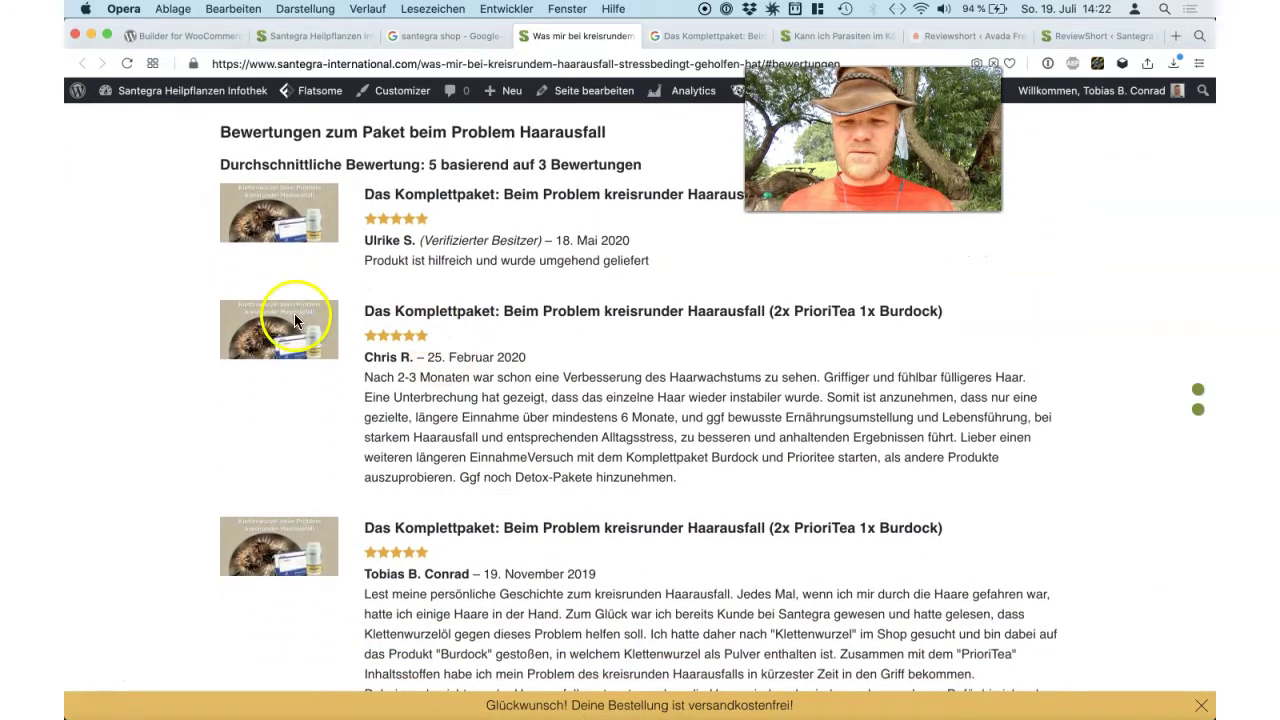
scroll(503, 563, down, 4)
scroll(503, 566, down, 1)
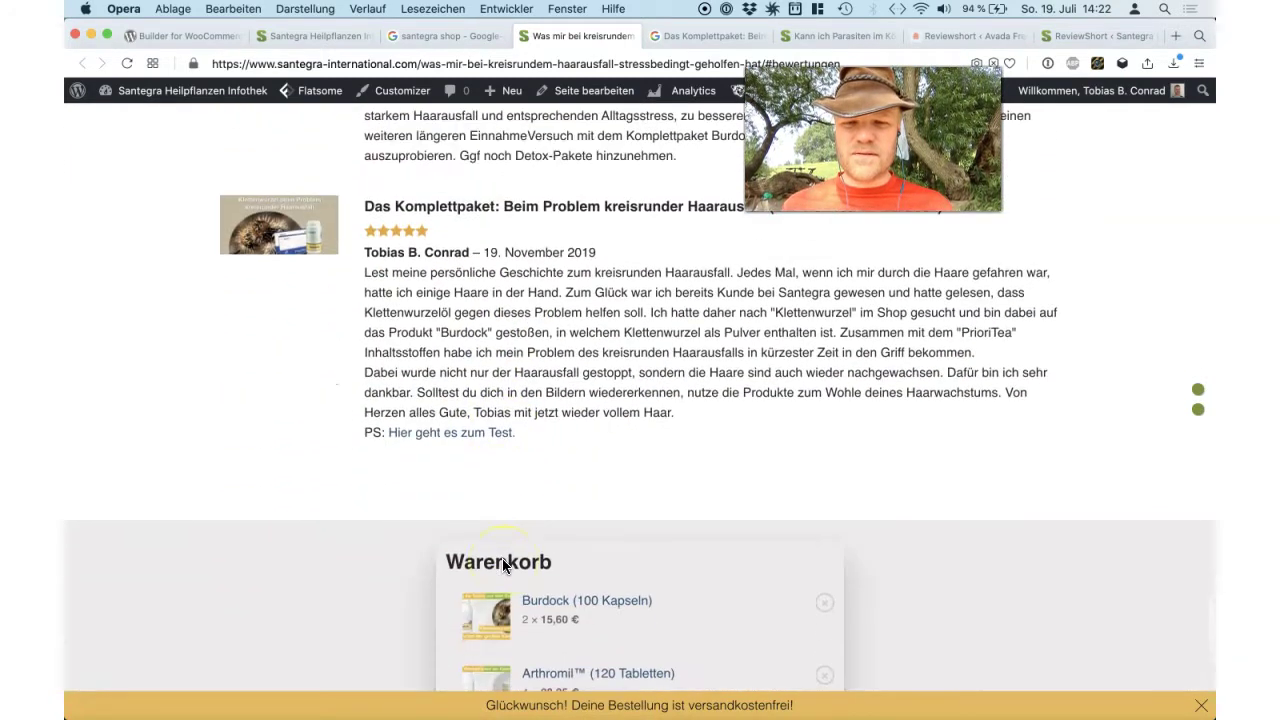
scroll(503, 566, up, 10)
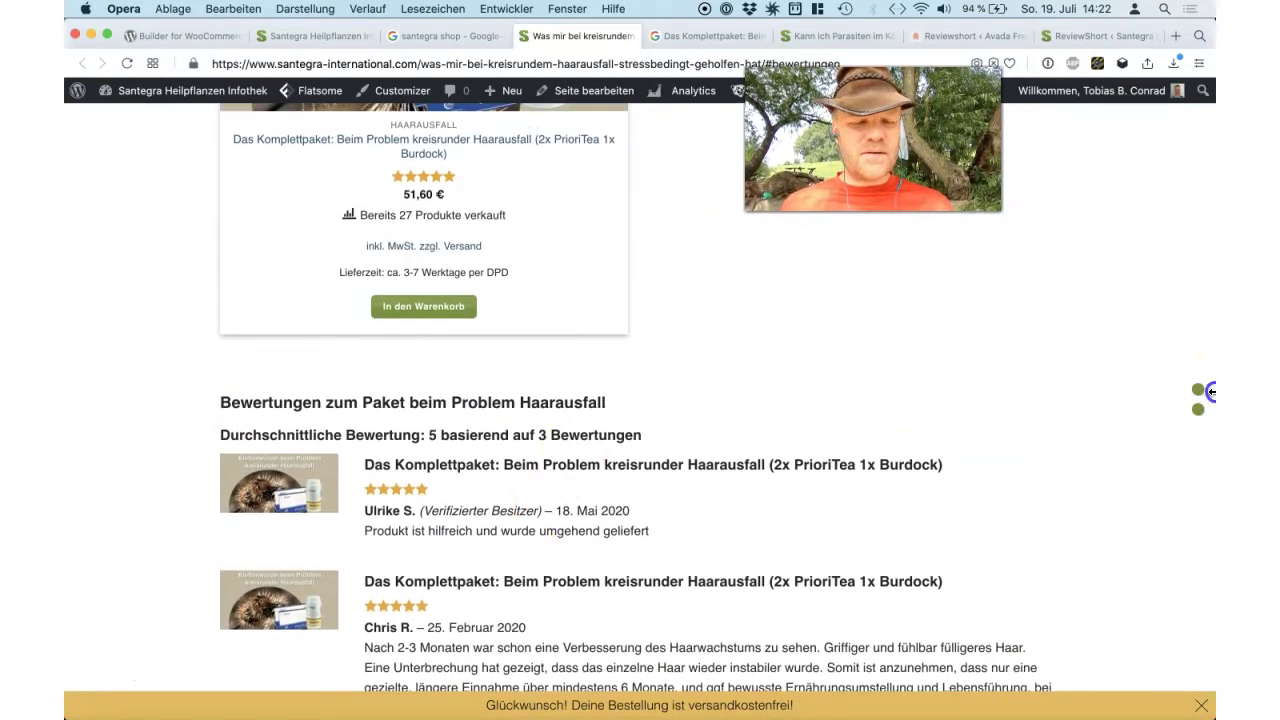
Step: Shrink the browser window to check the product reviews on the Haarausfall page at a narrow width, and widen it again
key(ctrl+alt+d)
scroll(233, 430, down, 20)
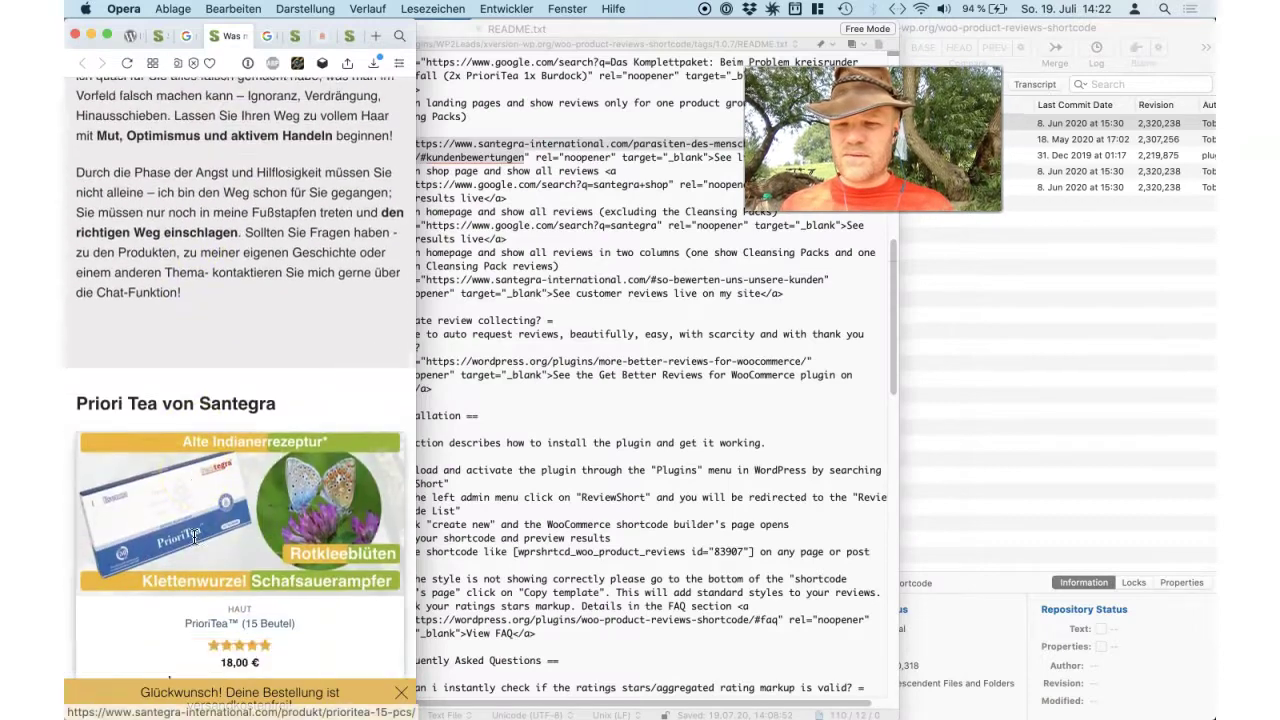
scroll(194, 537, up, 15)
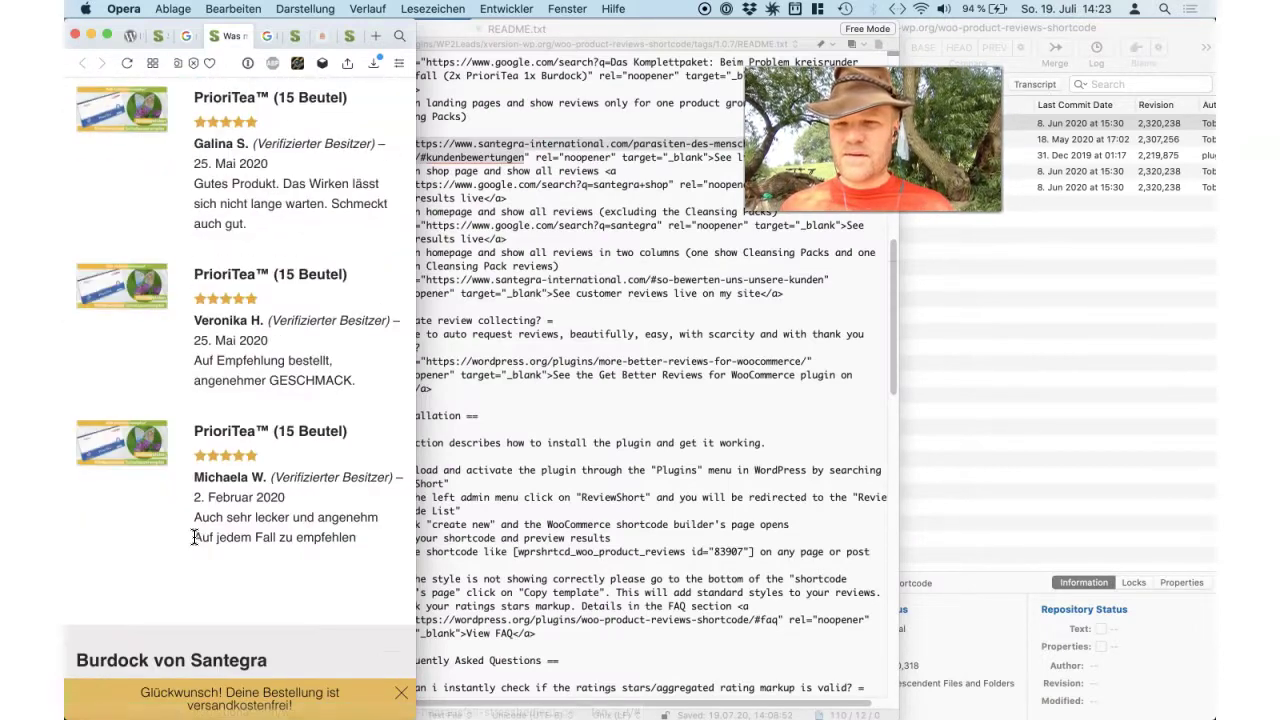
drag(373, 383, 416, 387)
key(ctrl+alt+Return)
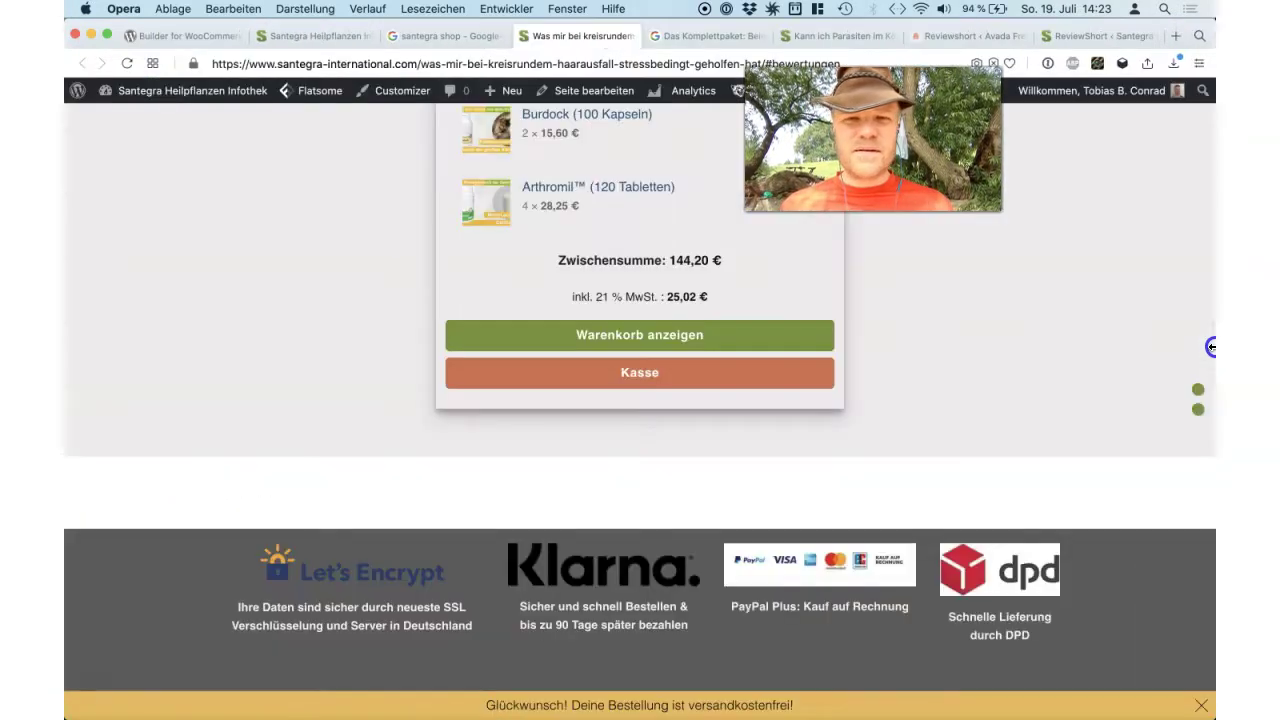
Step: Switch to the Google results for "Das Komplettpaket: Beim Problem kreisrunder Haarausfall" and examine the review text in the first result
click(712, 37)
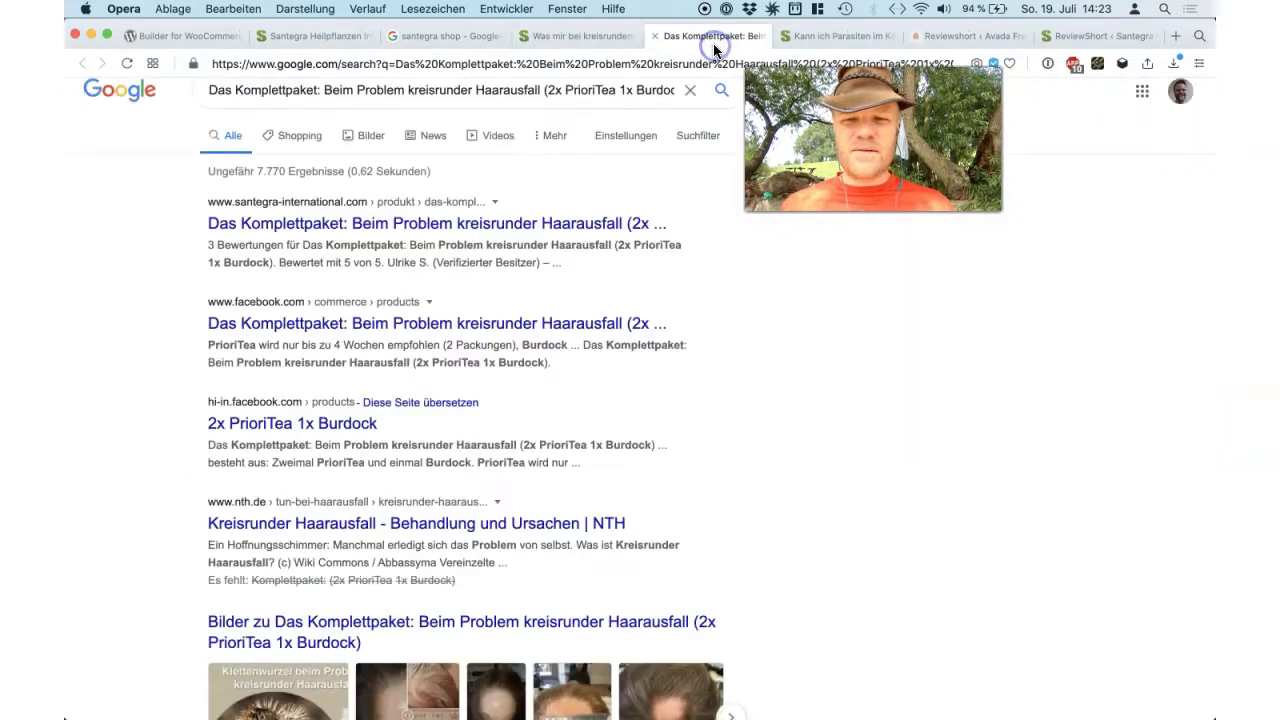
drag(279, 263, 532, 262)
click(407, 262)
click(532, 262)
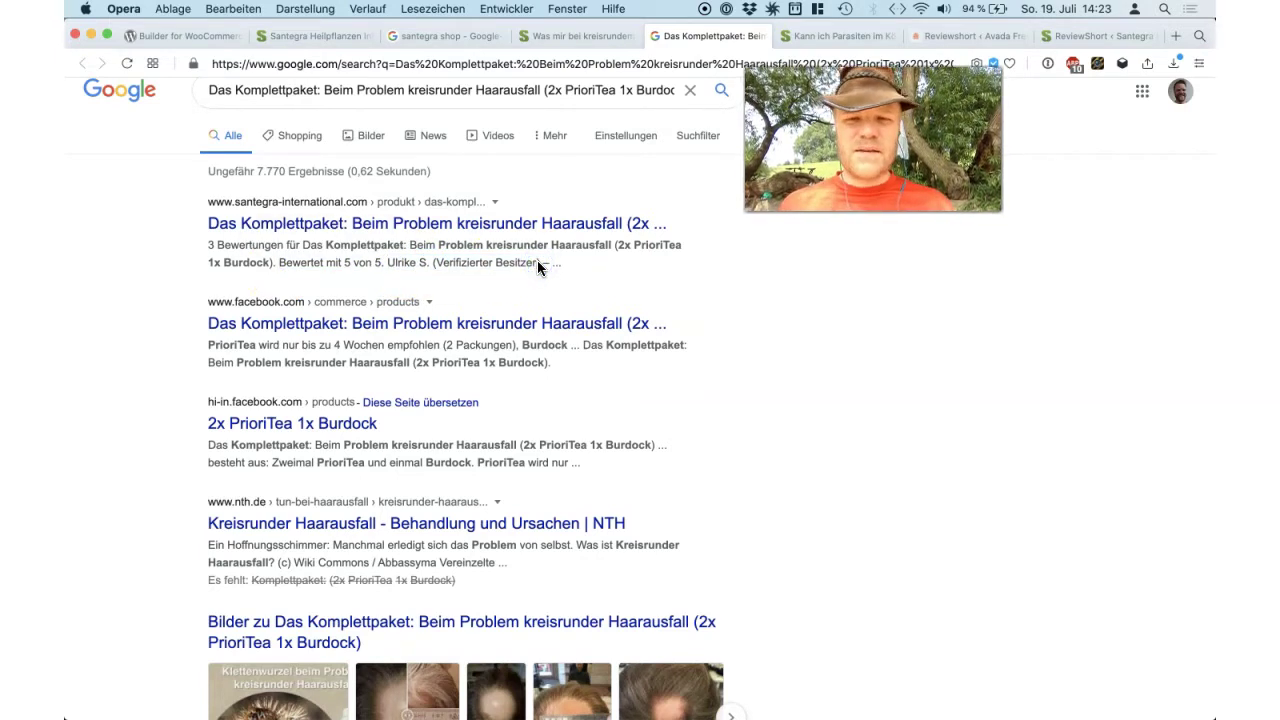
scroll(537, 263, up, 2)
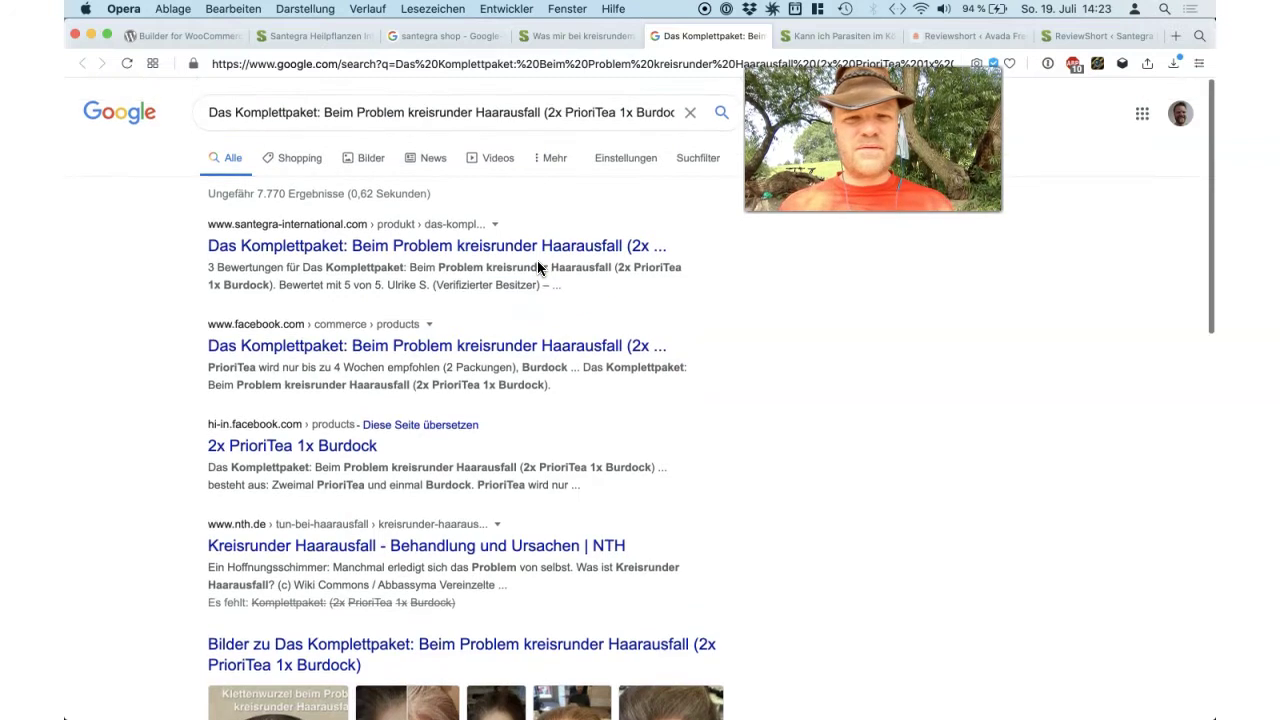
Step: Switch to the parasites landing page and examine the Kundenbewertungen section for the cleansing packages
click(858, 36)
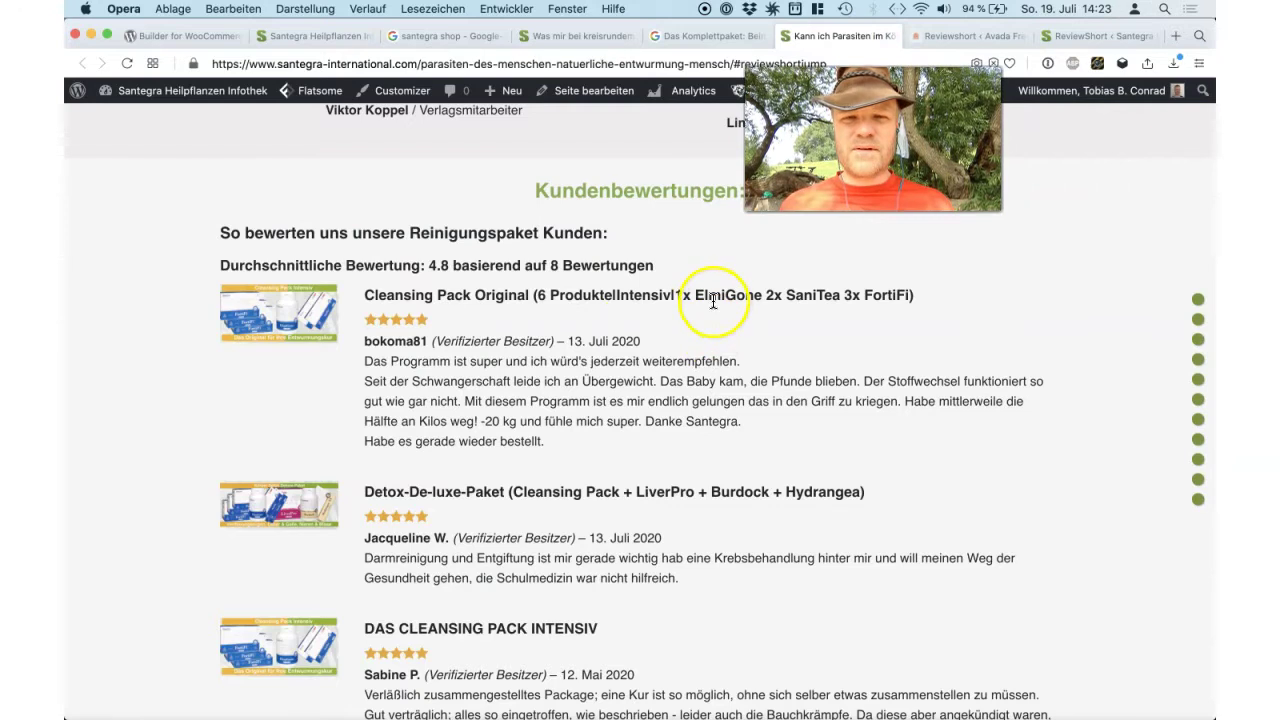
scroll(700, 300, down, 2)
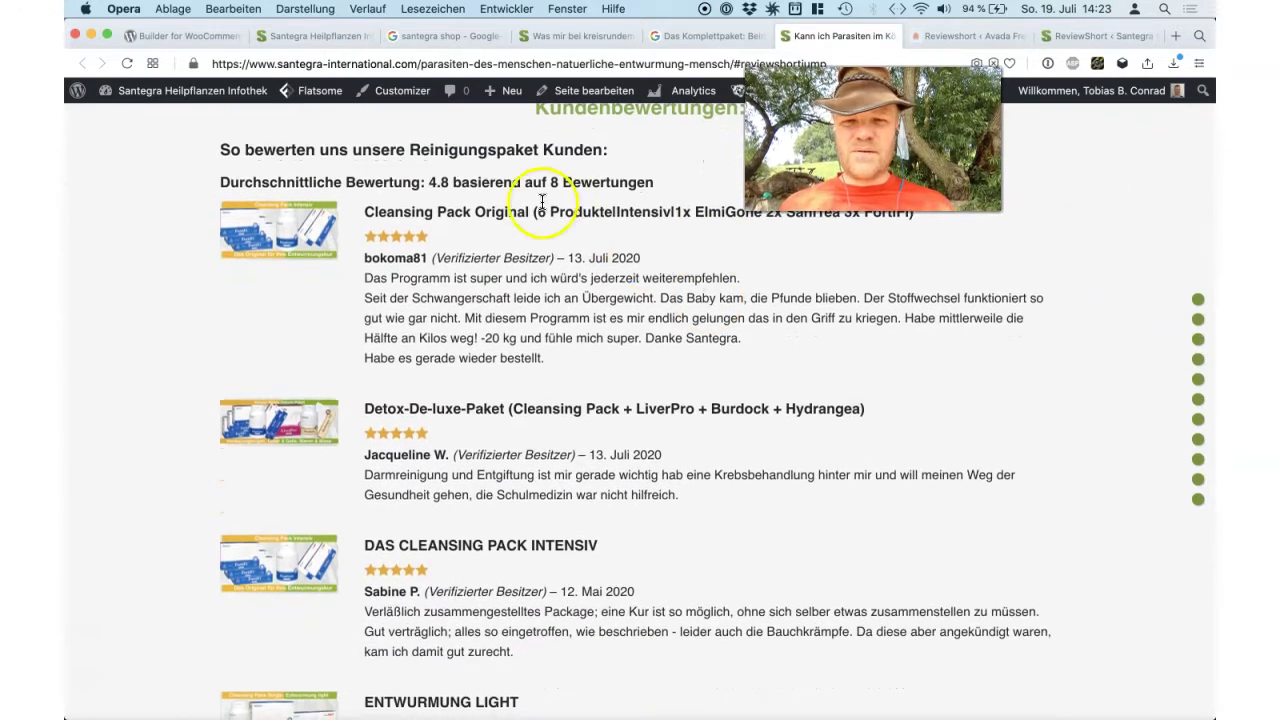
scroll(450, 340, down, 5)
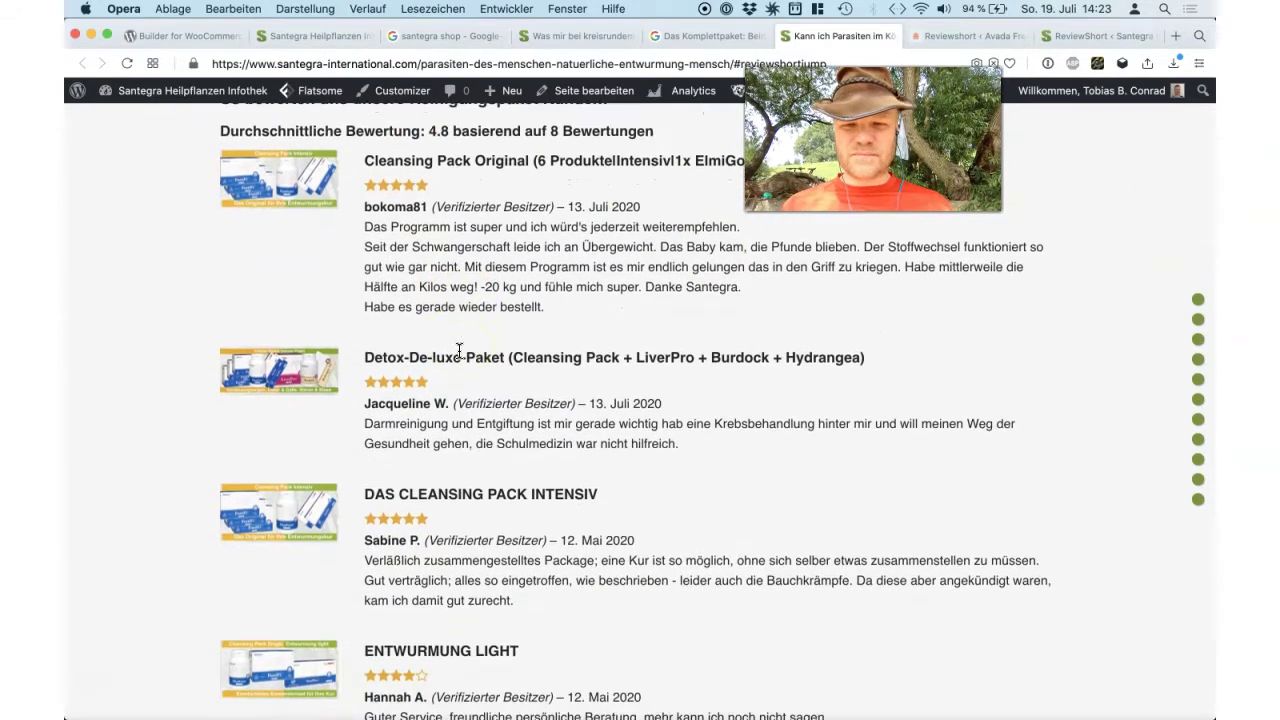
scroll(459, 351, down, 5)
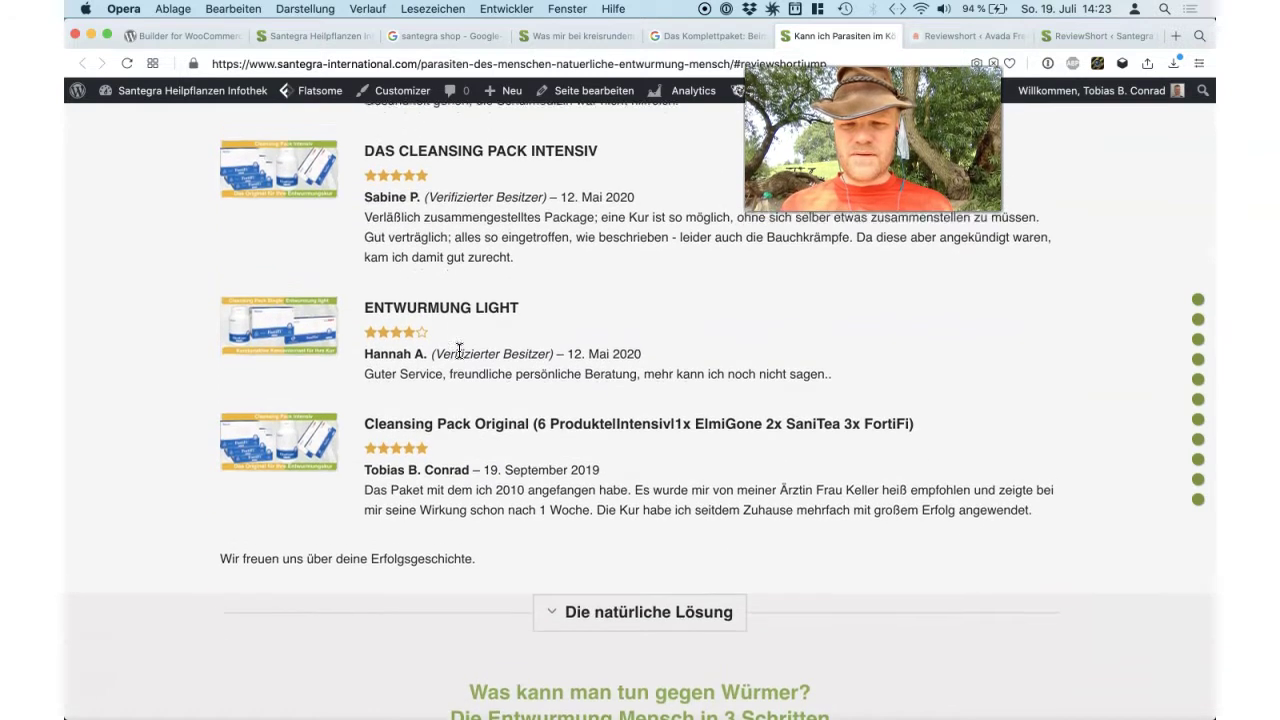
scroll(459, 351, up, 1)
scroll(459, 351, up, 7)
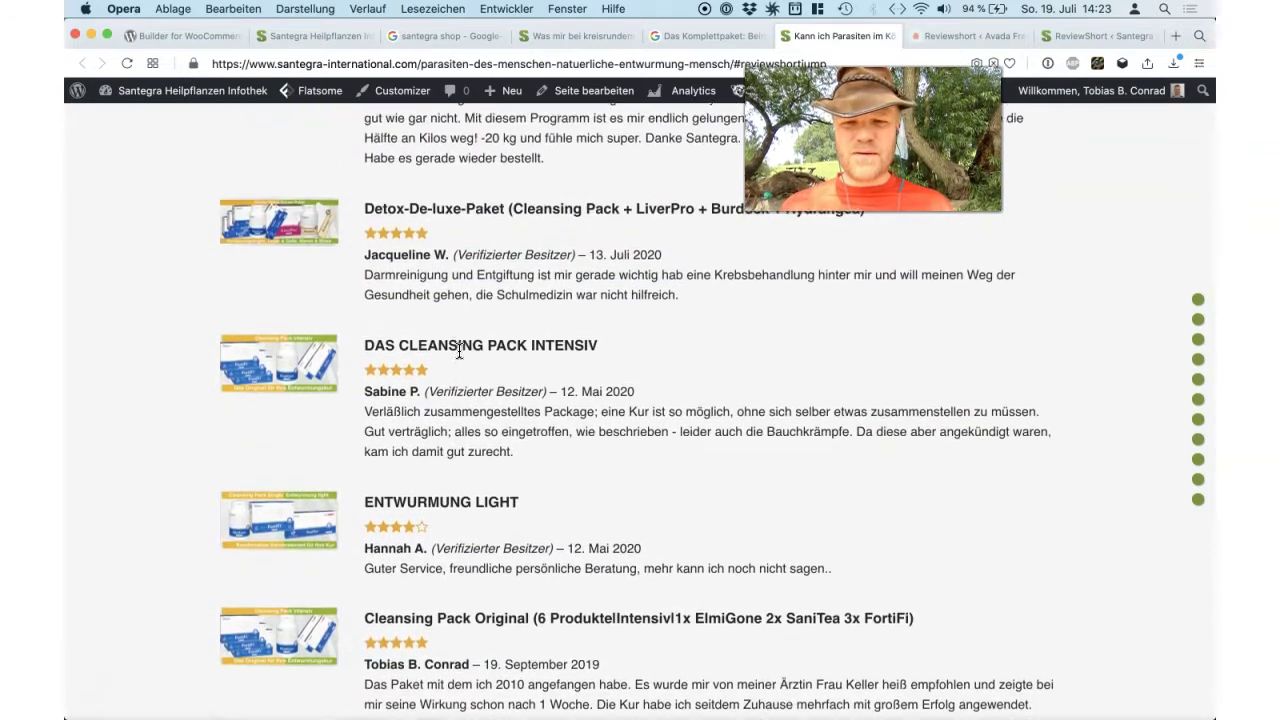
scroll(459, 351, up, 5)
scroll(463, 351, down, 3)
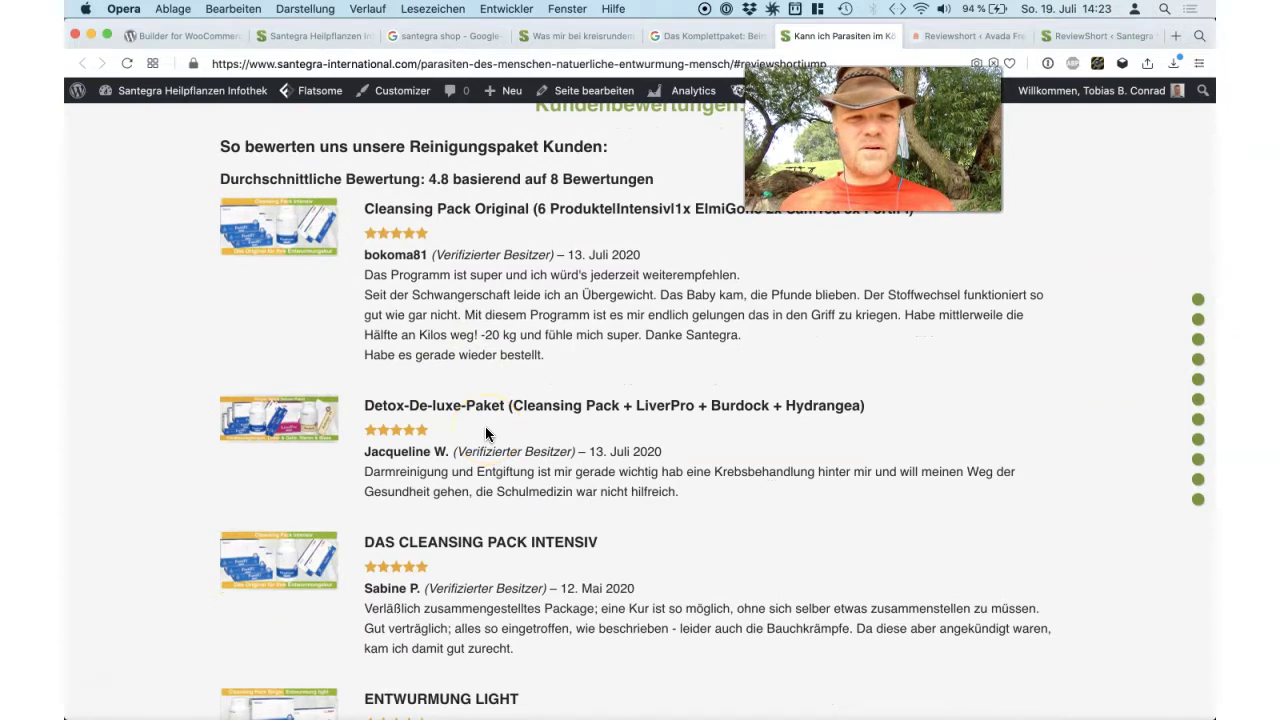
Step: Open the Reviewshort list in the Avada Freelancer dashboard and examine the ID-based shortcode and the full shortcode with its products_ids parameter
click(963, 37)
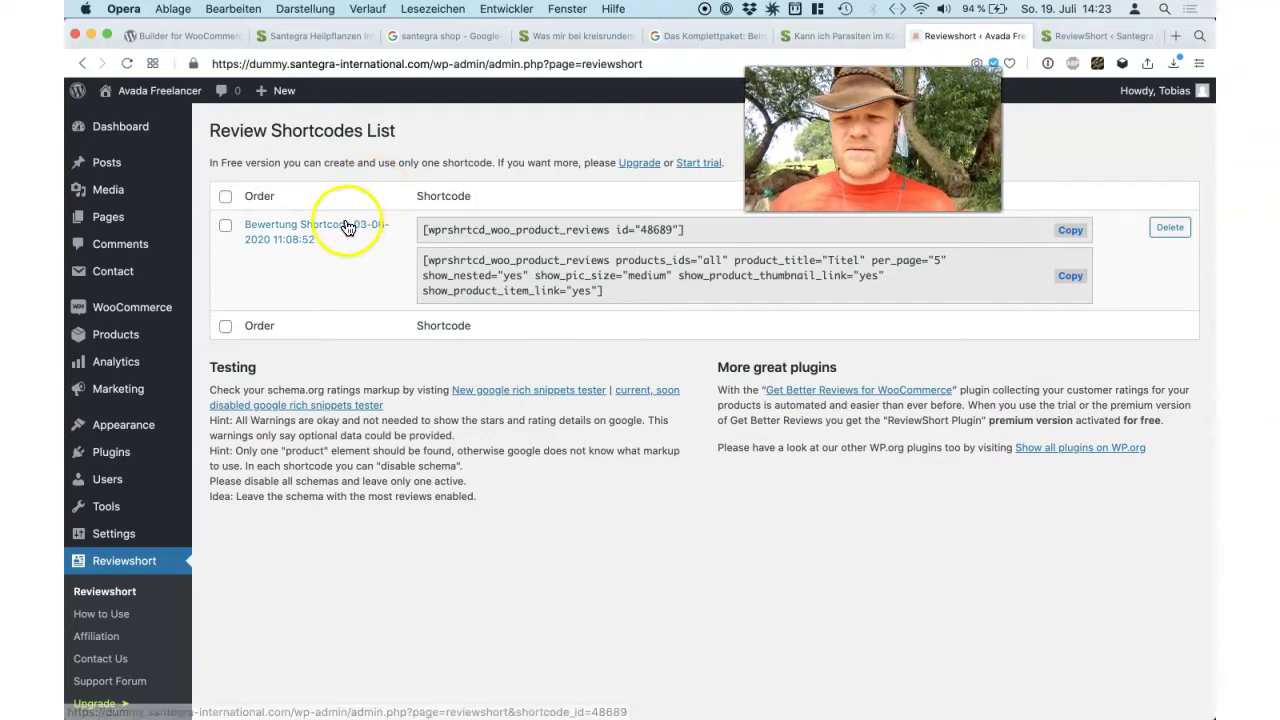
click(516, 232)
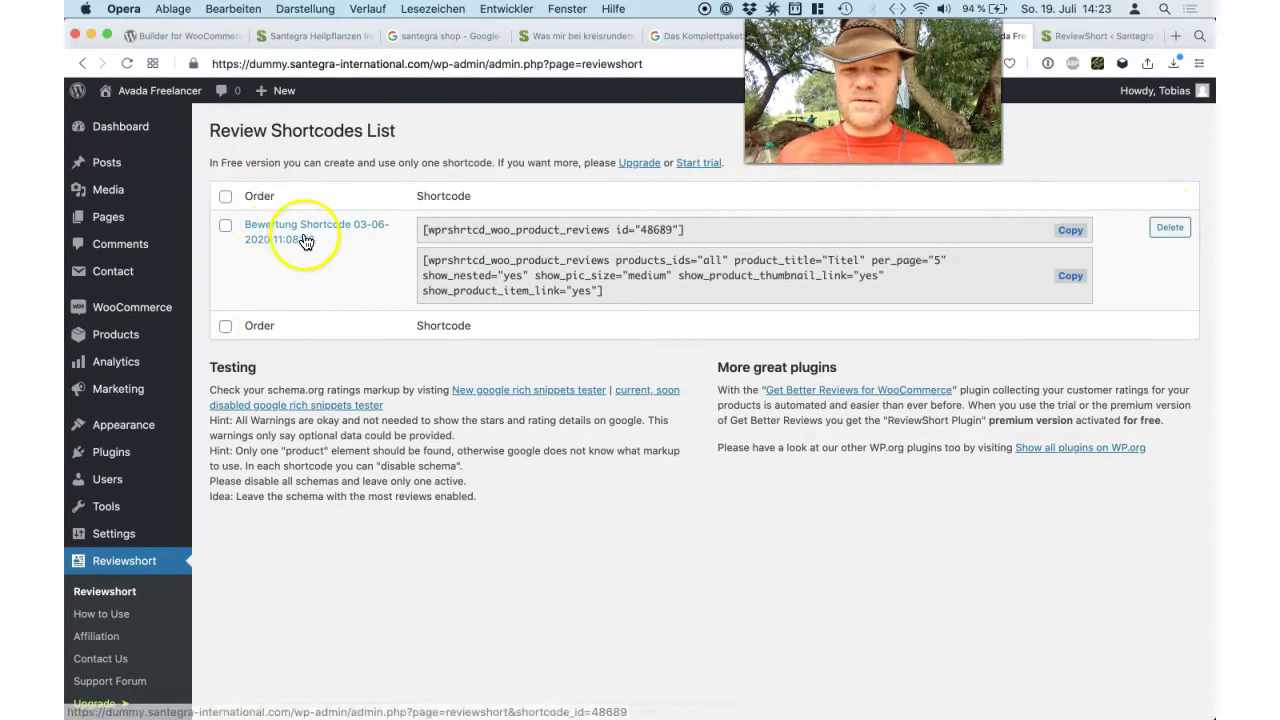
drag(705, 230, 766, 300)
click(651, 292)
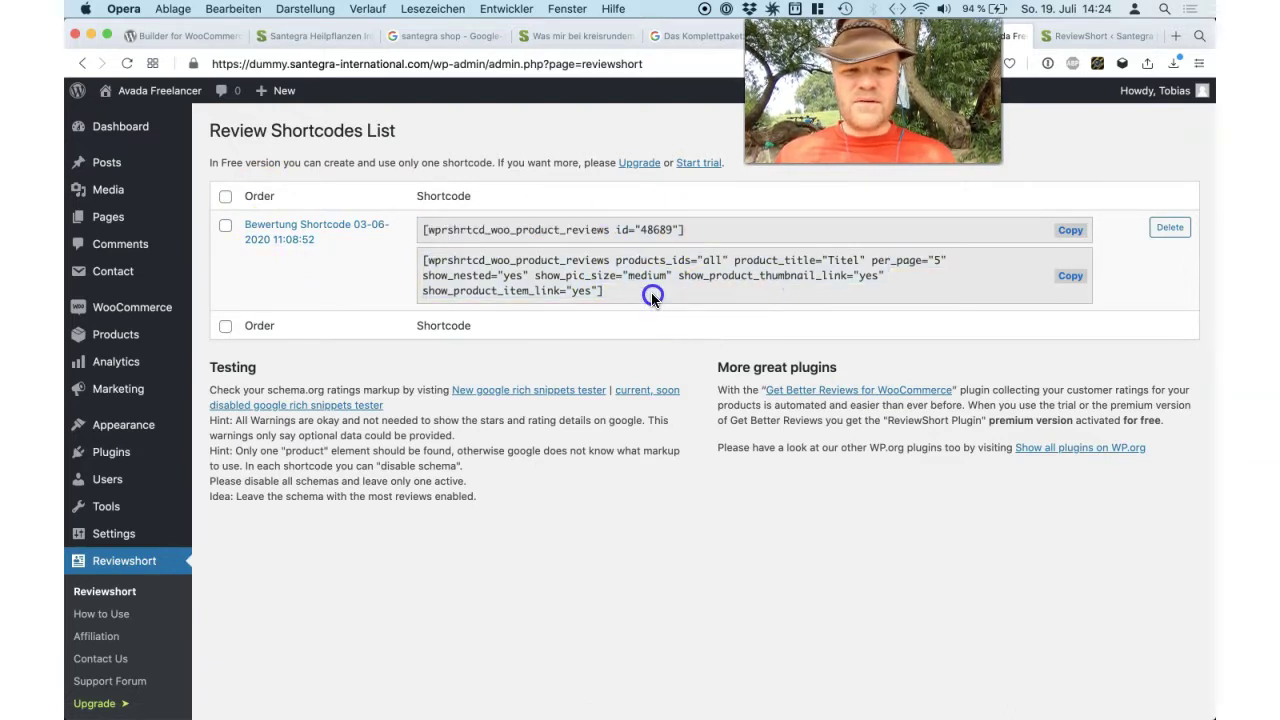
double_click(712, 260)
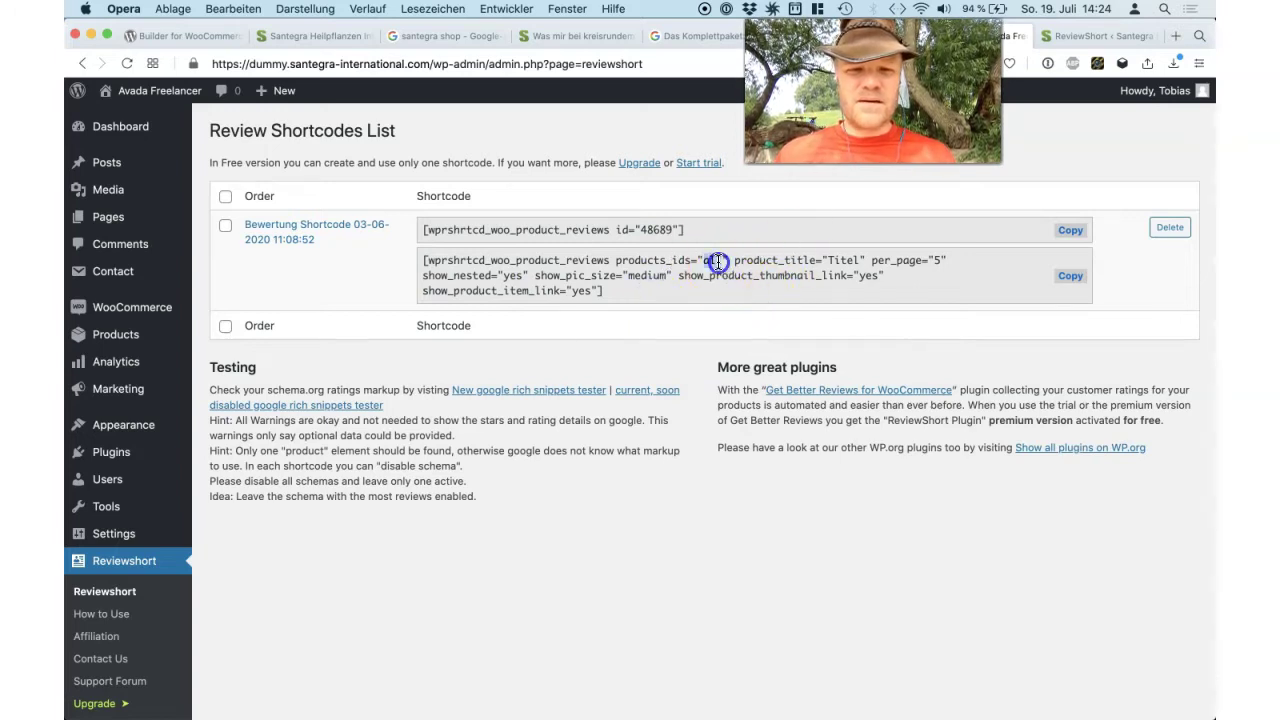
Step: Delete the existing Bewertung shortcode from the Review Shortcodes List and create a new review shortcode
click(1163, 229)
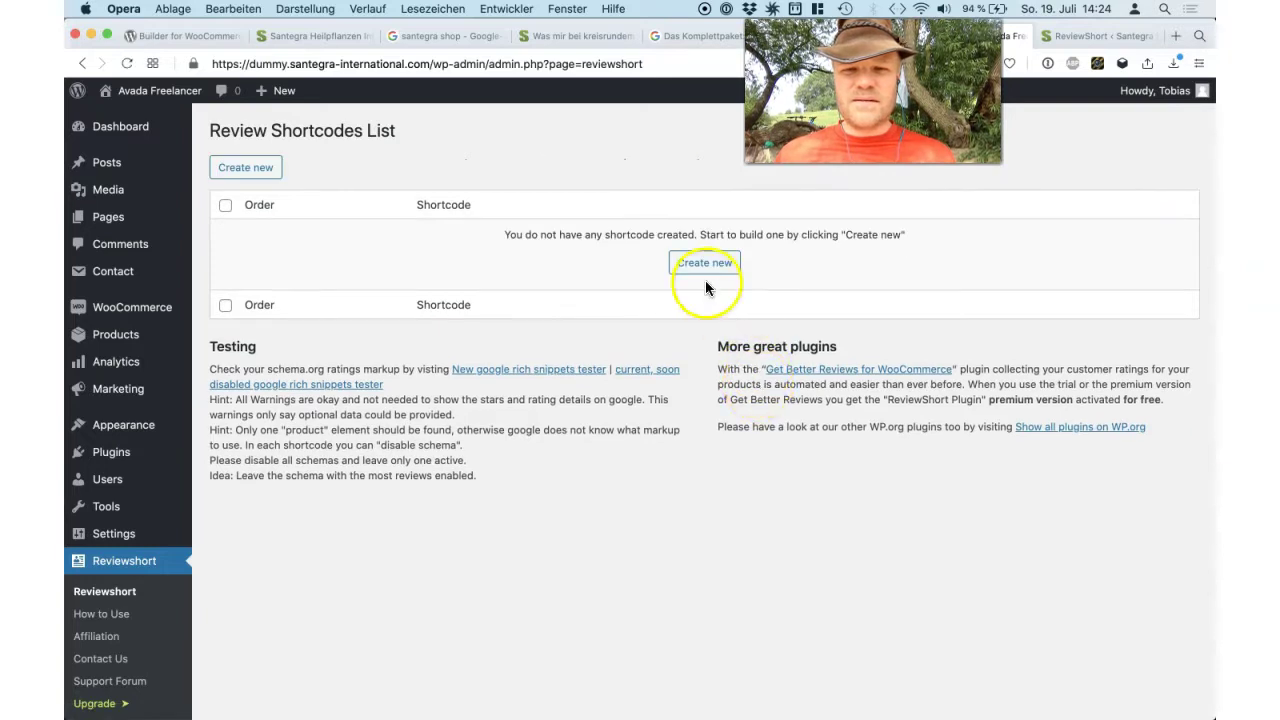
click(704, 264)
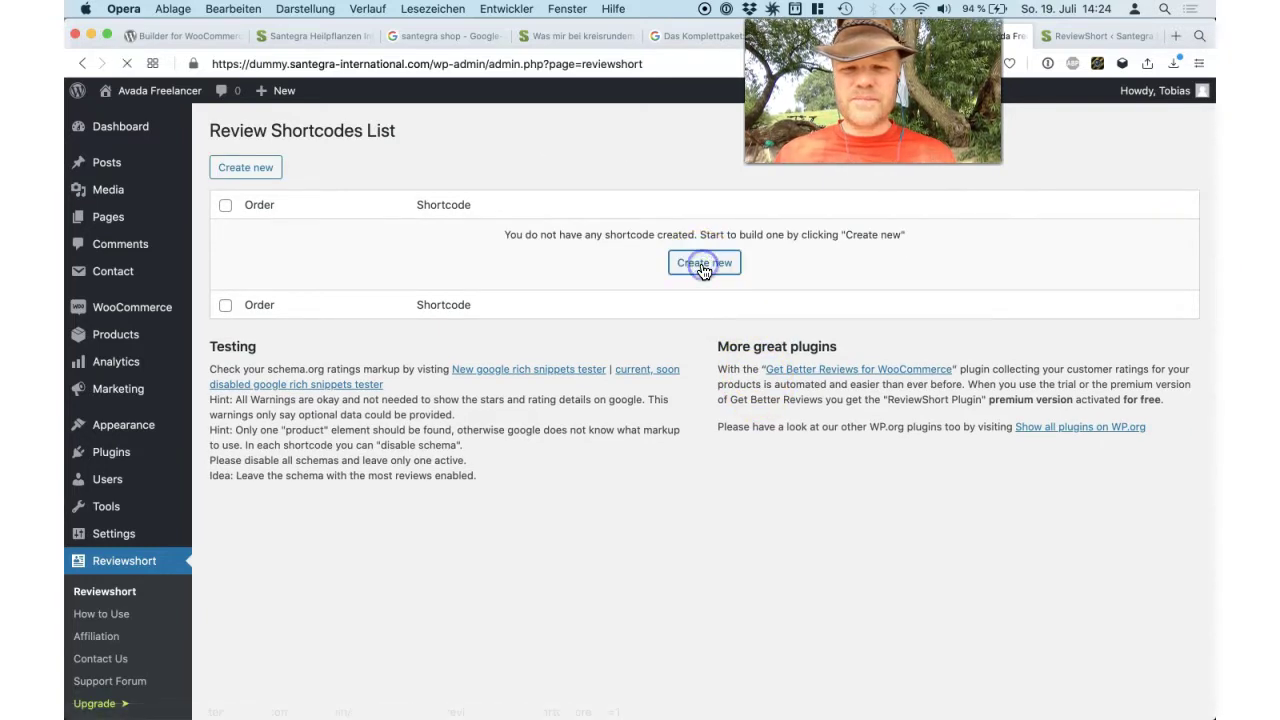
Step: Set the reviews section title to "Reviews" and switch the product selection to Specified products
click(491, 366)
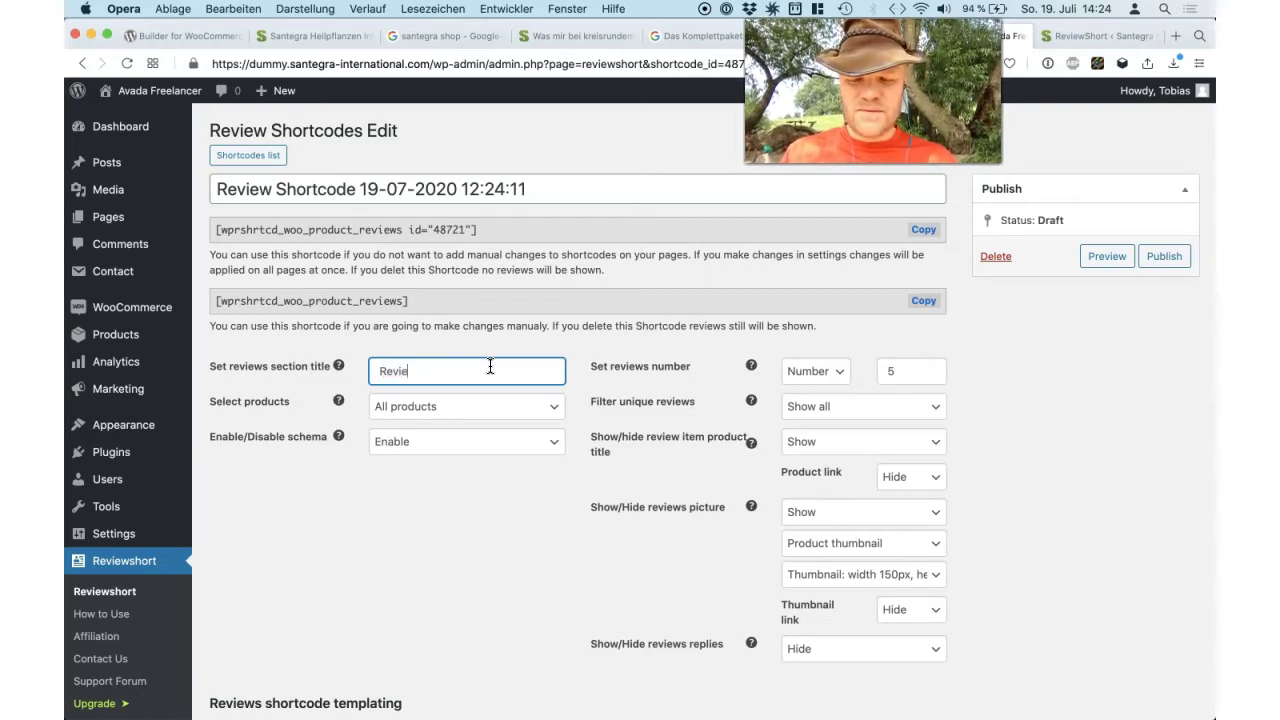
click(456, 408)
click(453, 420)
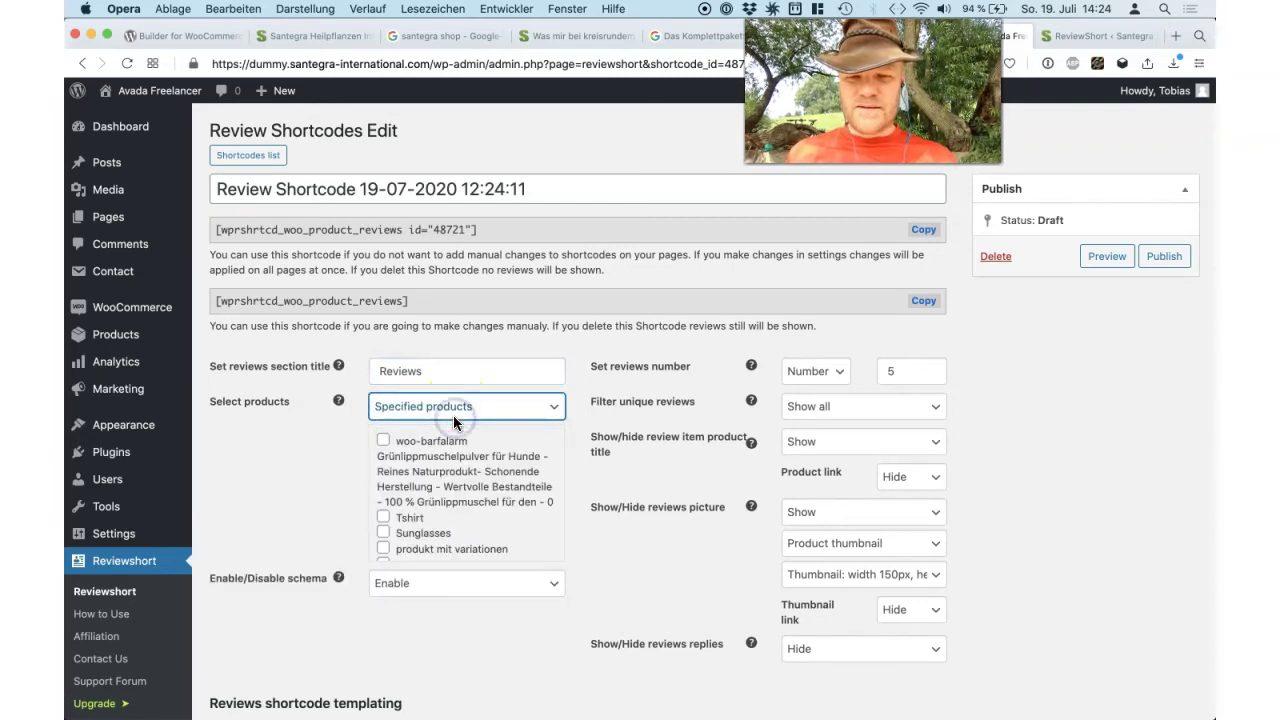
scroll(447, 545, down, 5)
scroll(447, 545, down, 5)
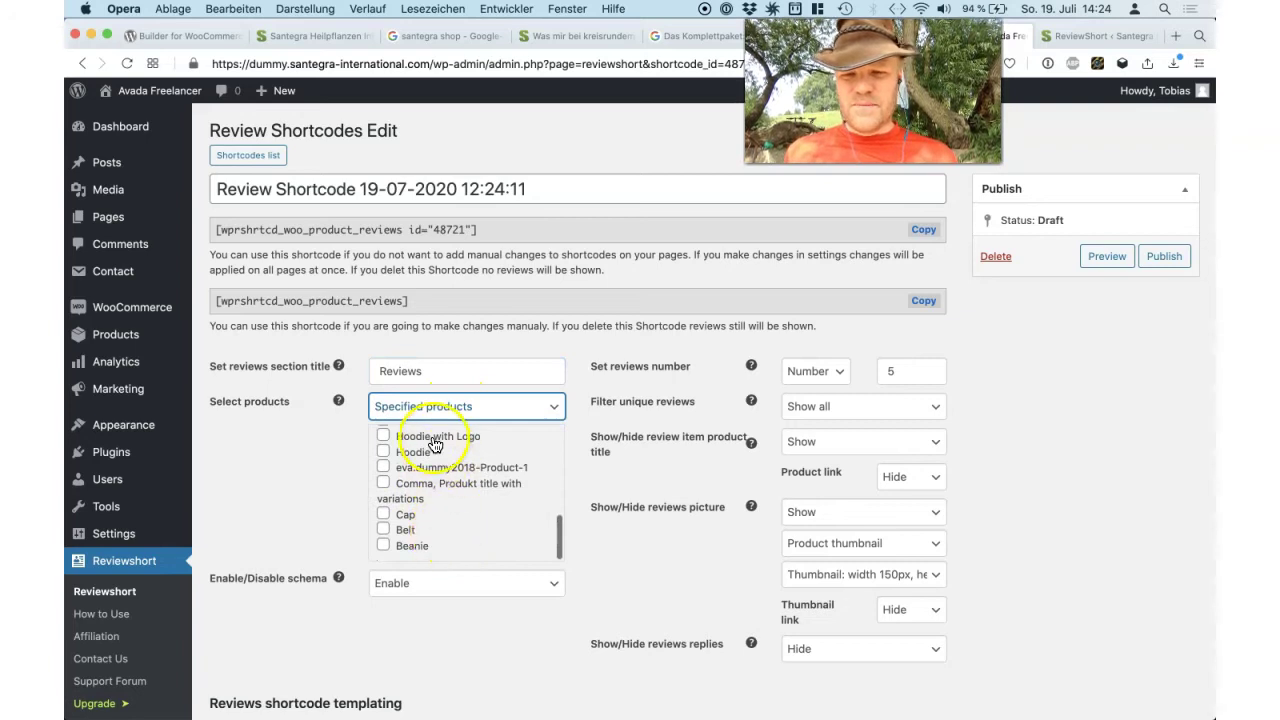
Step: Return the product selection to All products and look at the schema options
click(401, 410)
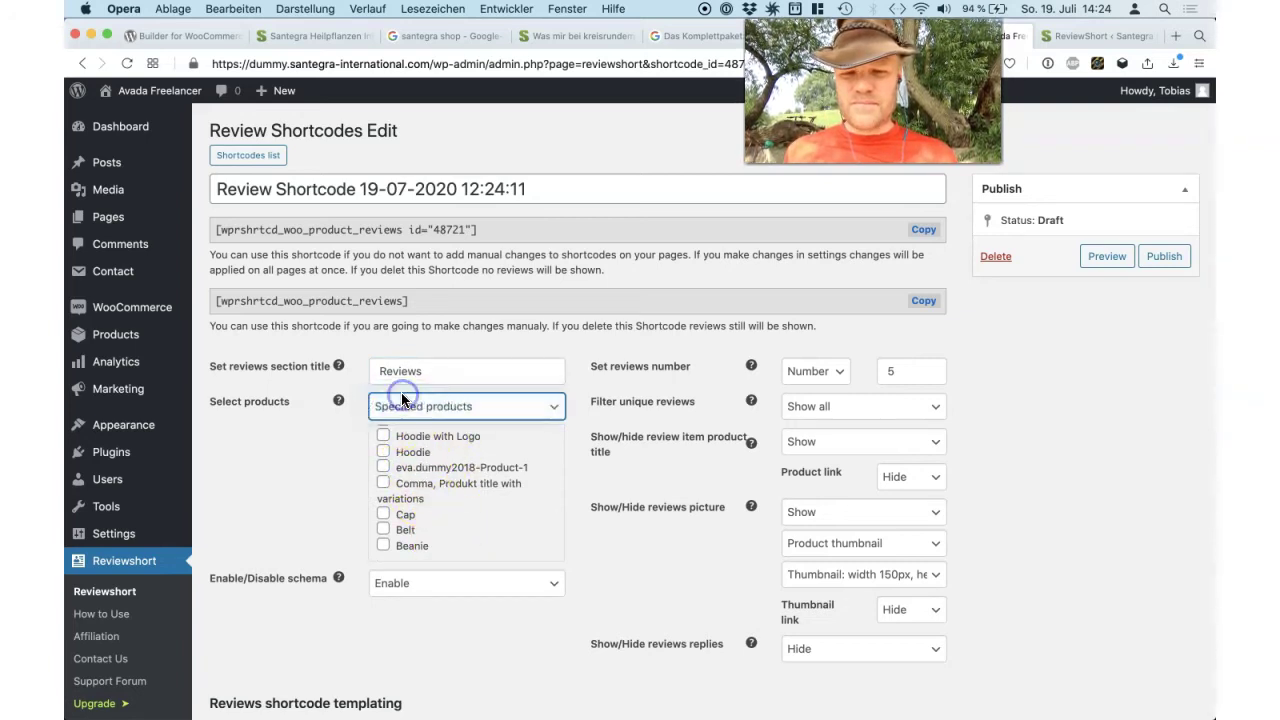
click(401, 392)
click(399, 456)
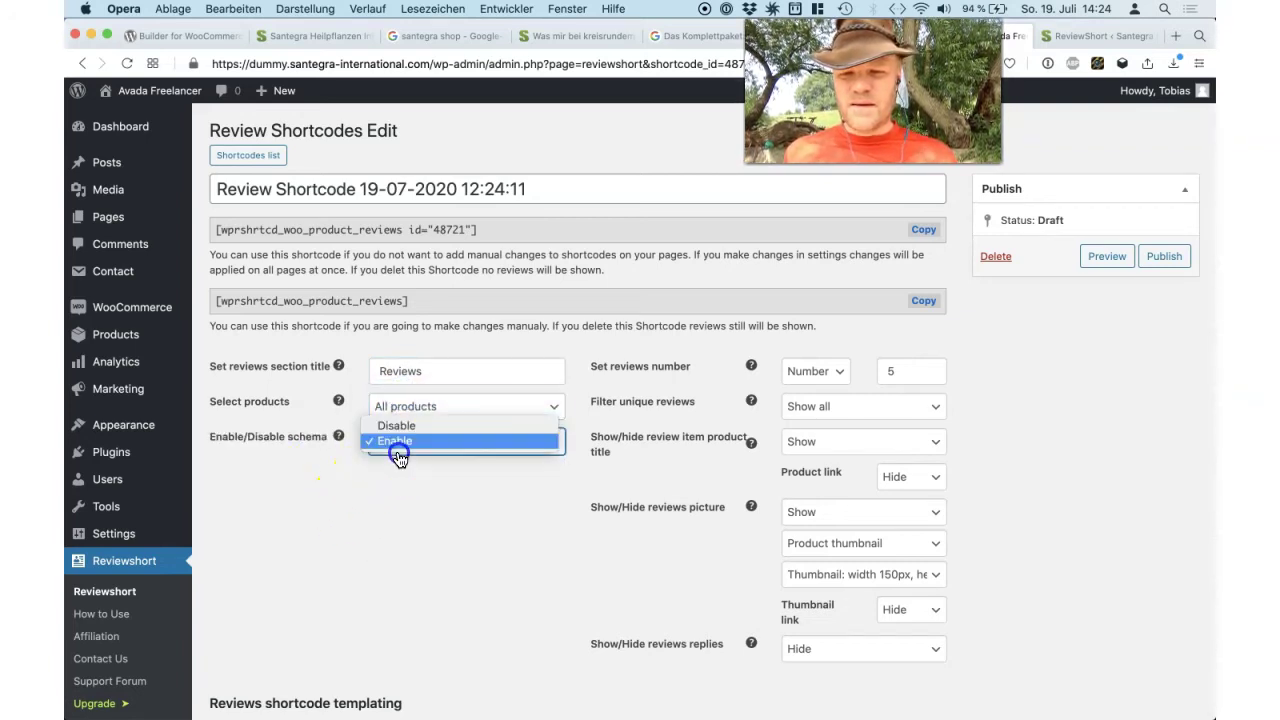
click(305, 420)
Step: Limit the shortcode to Specified products and include every product from Tshirt through Long Sleeve Tee
click(430, 410)
click(428, 420)
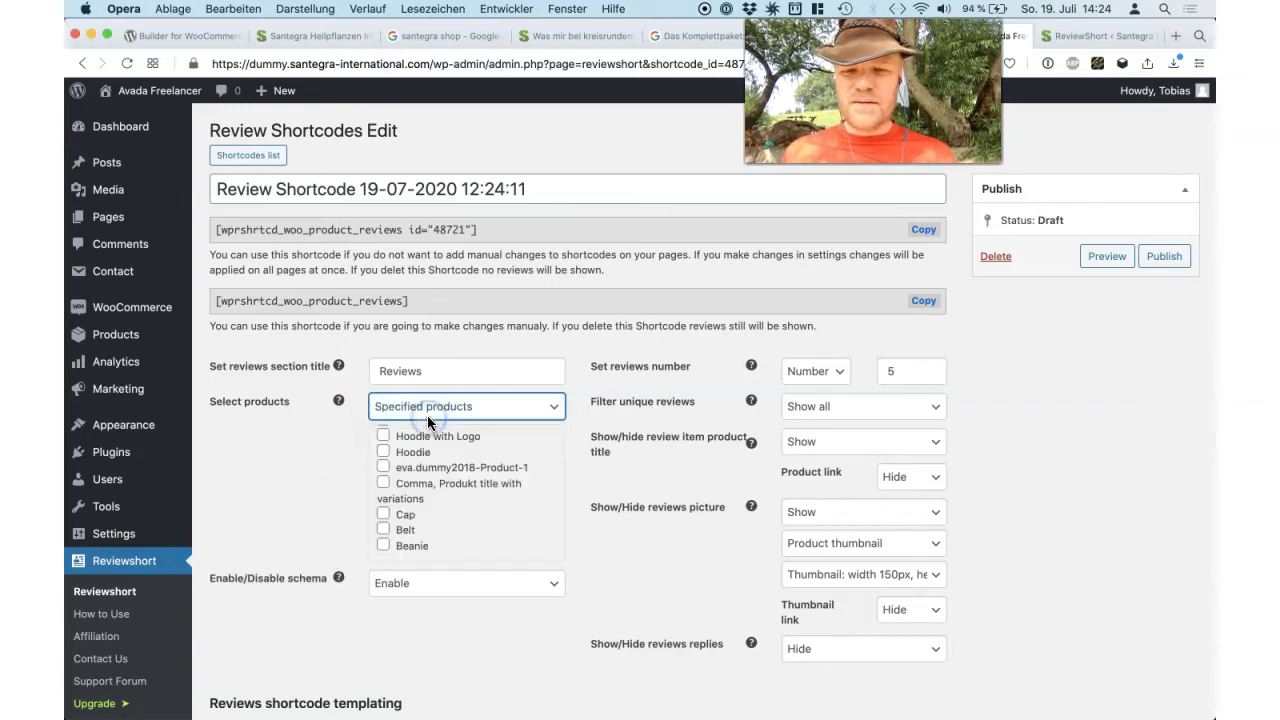
scroll(423, 441, up, 5)
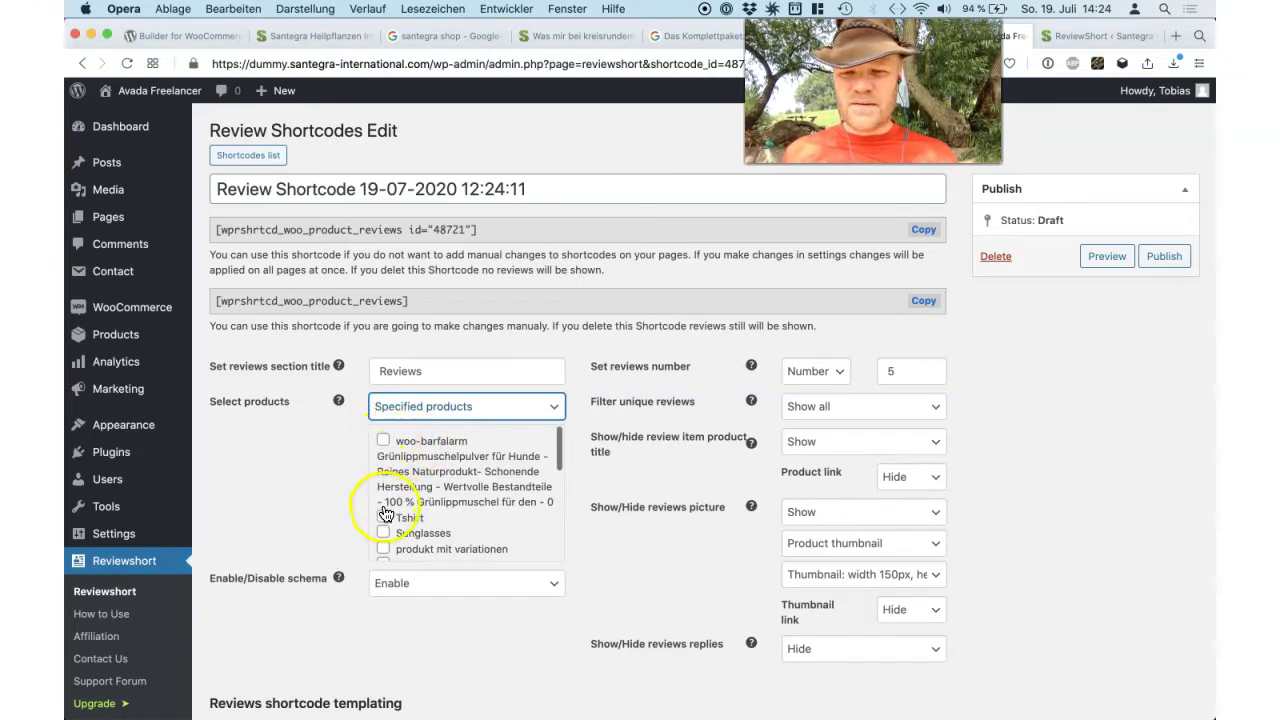
click(383, 517)
scroll(383, 517, down, 2)
click(383, 445)
click(383, 461)
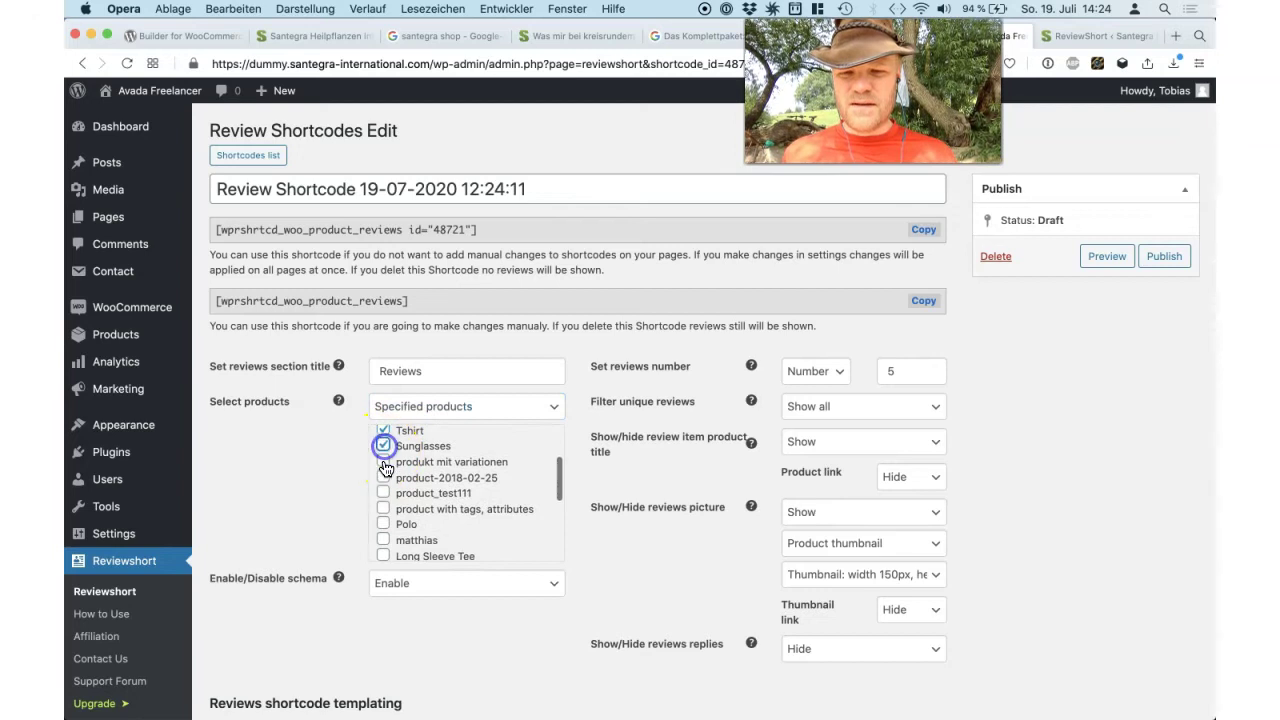
click(383, 477)
click(383, 493)
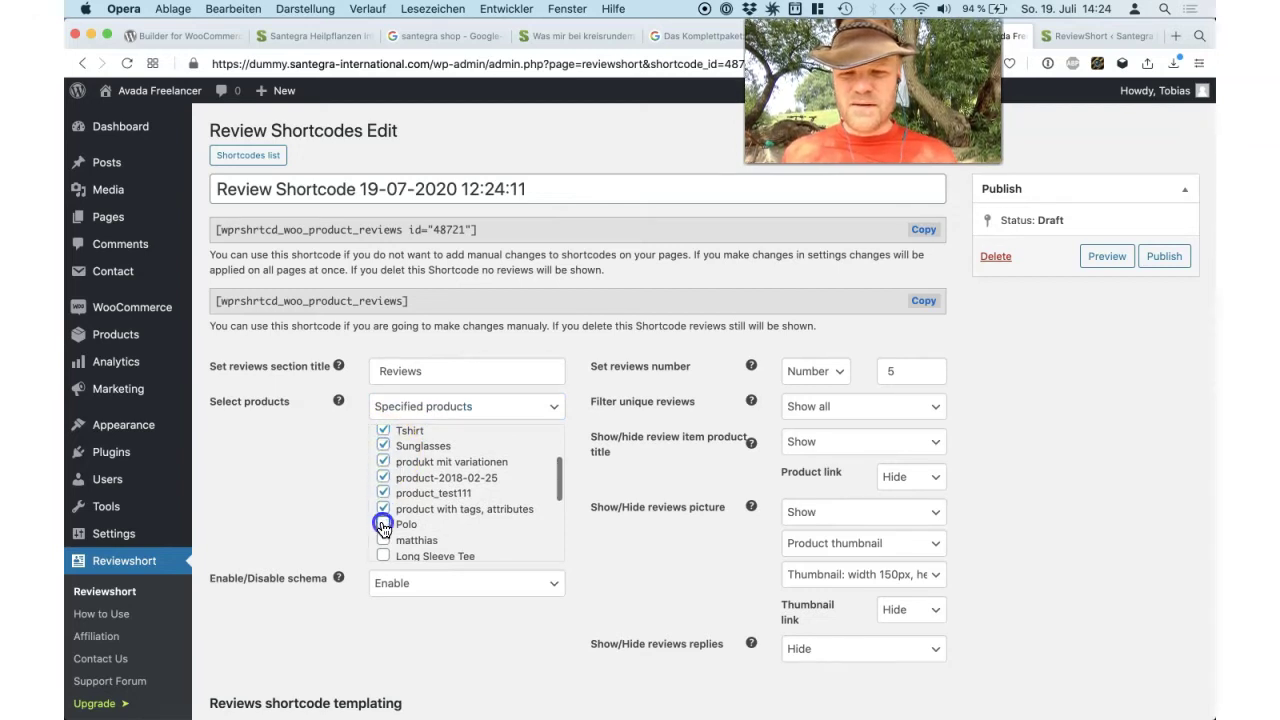
click(383, 540)
Step: Include the products from Hoodie with Zipper through Beanie in the shortcode's product selection
scroll(383, 545, down, 5)
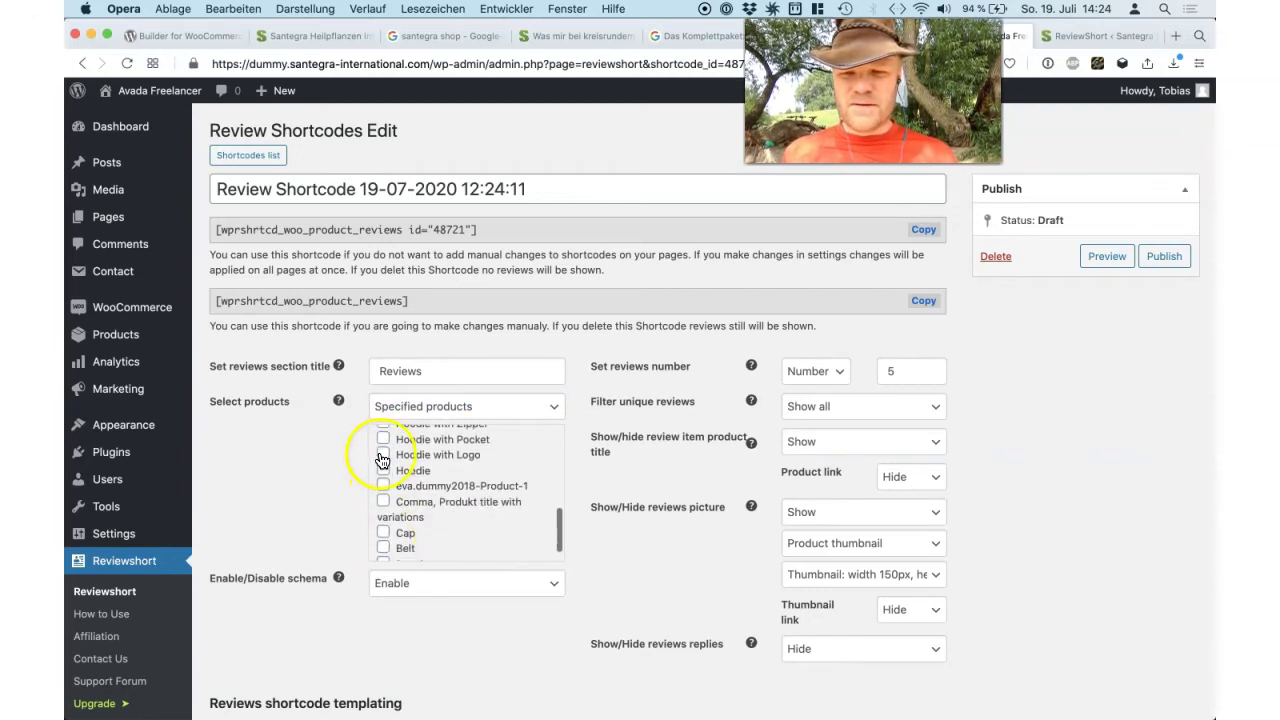
scroll(383, 460, up, 1)
click(383, 450)
click(383, 466)
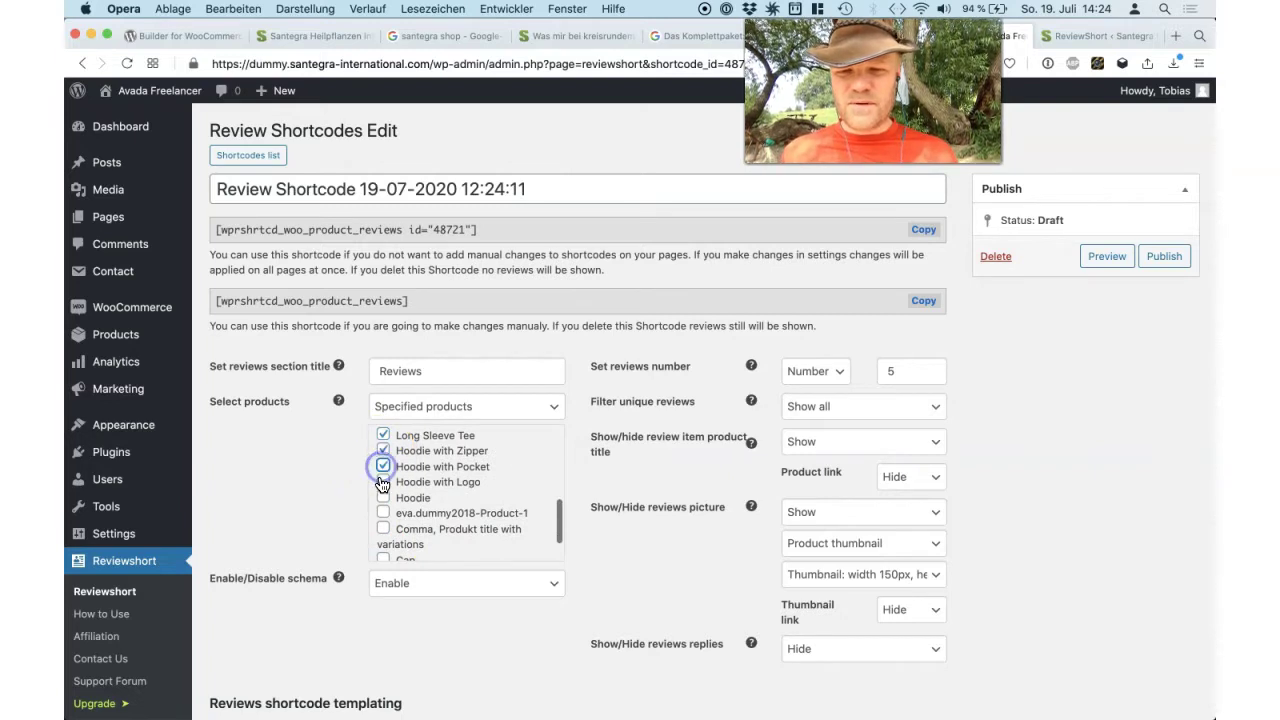
click(383, 481)
click(383, 497)
click(383, 528)
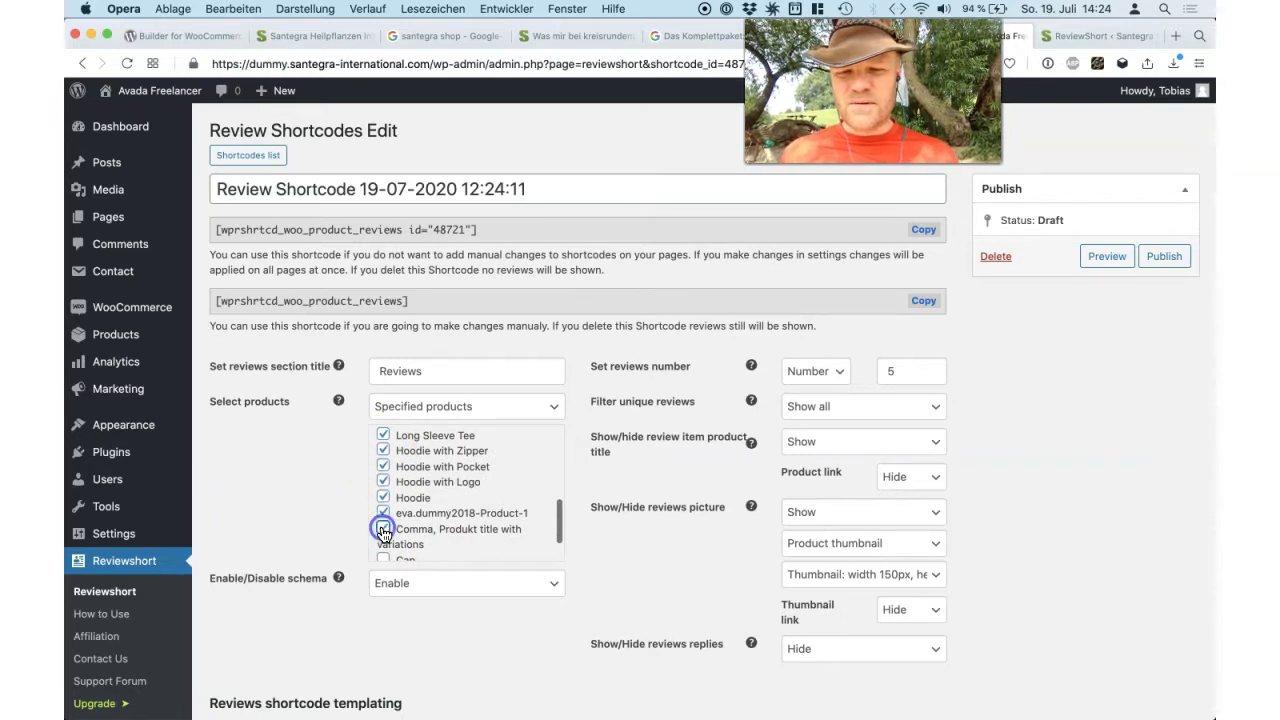
scroll(383, 520, down, 1)
click(383, 514)
click(383, 530)
click(383, 545)
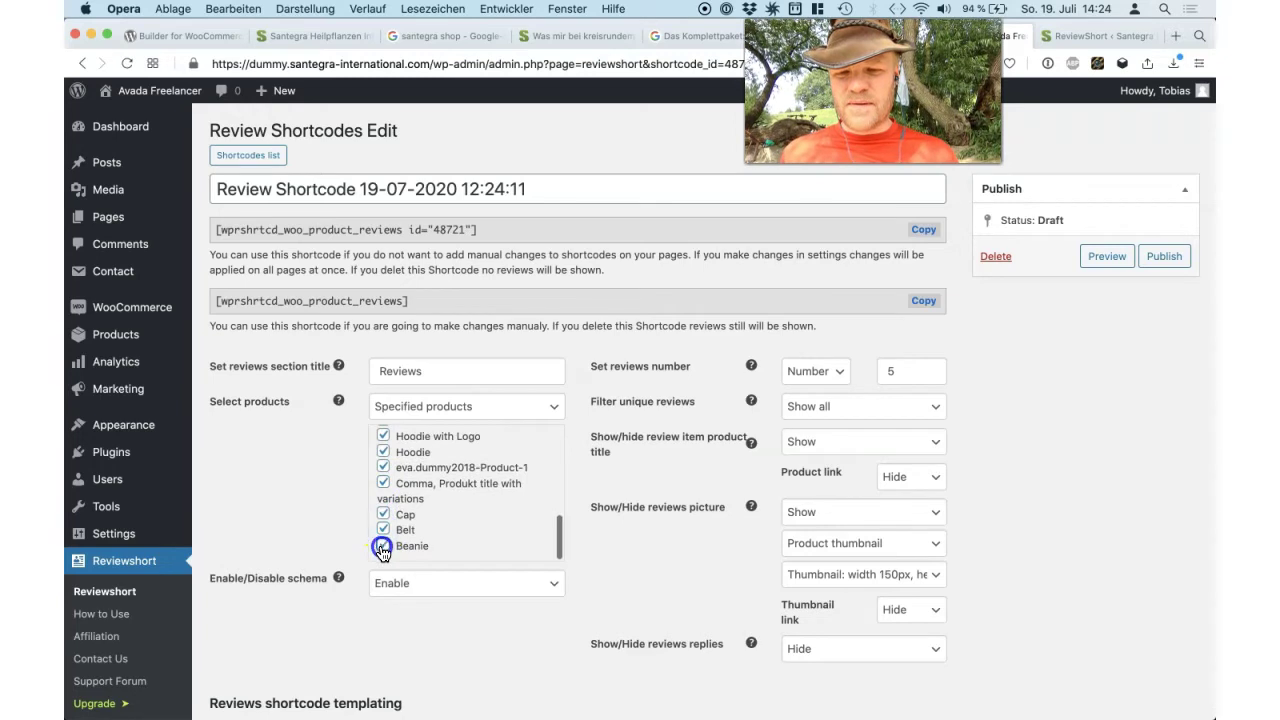
Step: Examine the schema setting's options and the ID-based shortcode, keeping the schema on Enable
click(383, 582)
click(377, 584)
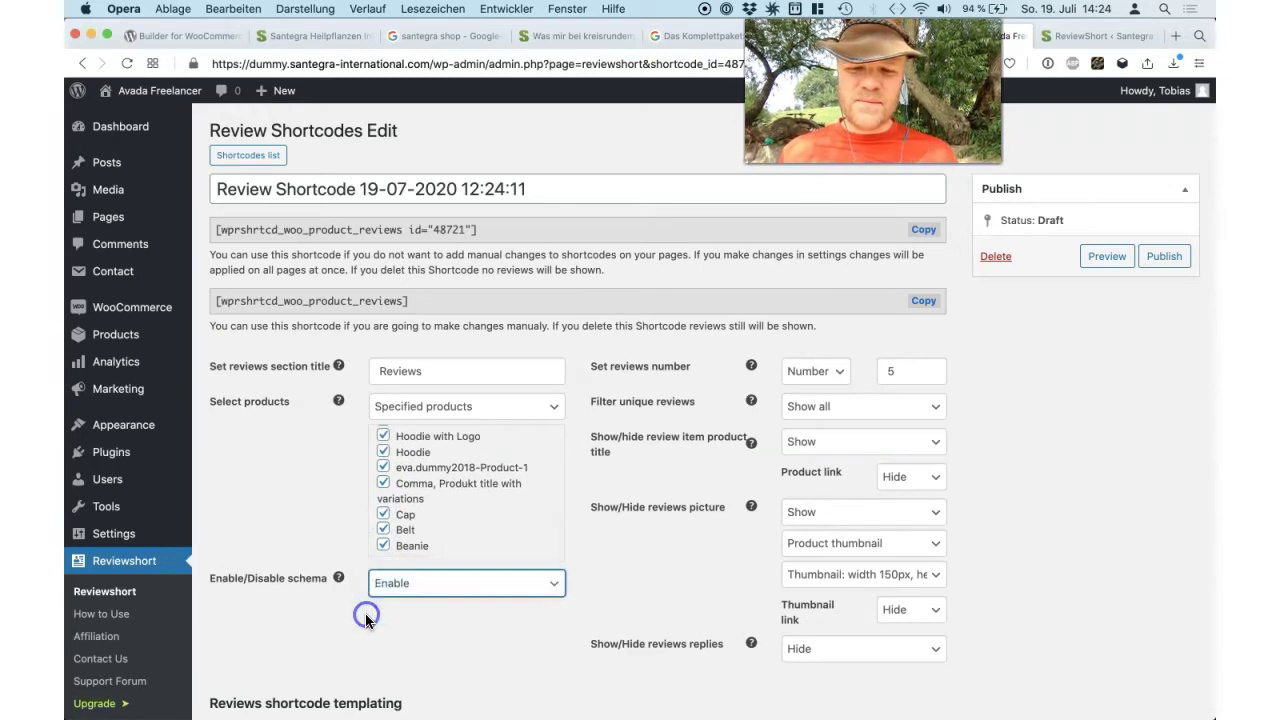
click(366, 615)
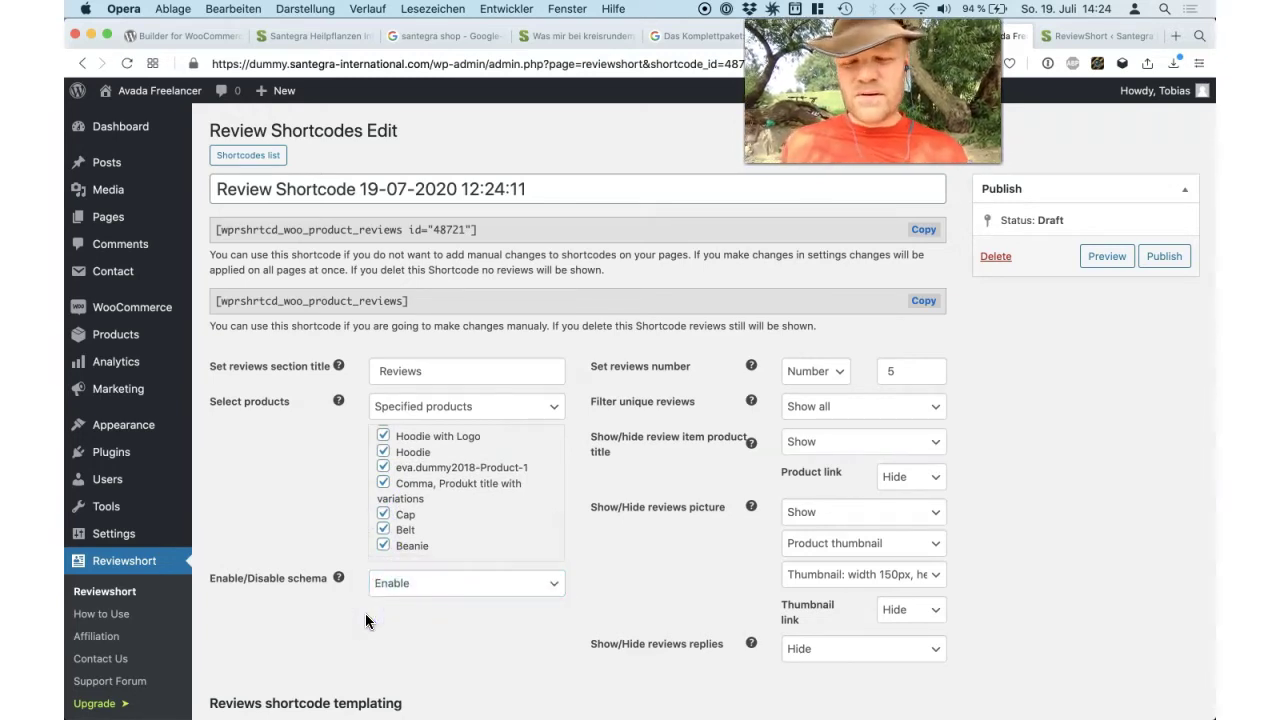
click(497, 227)
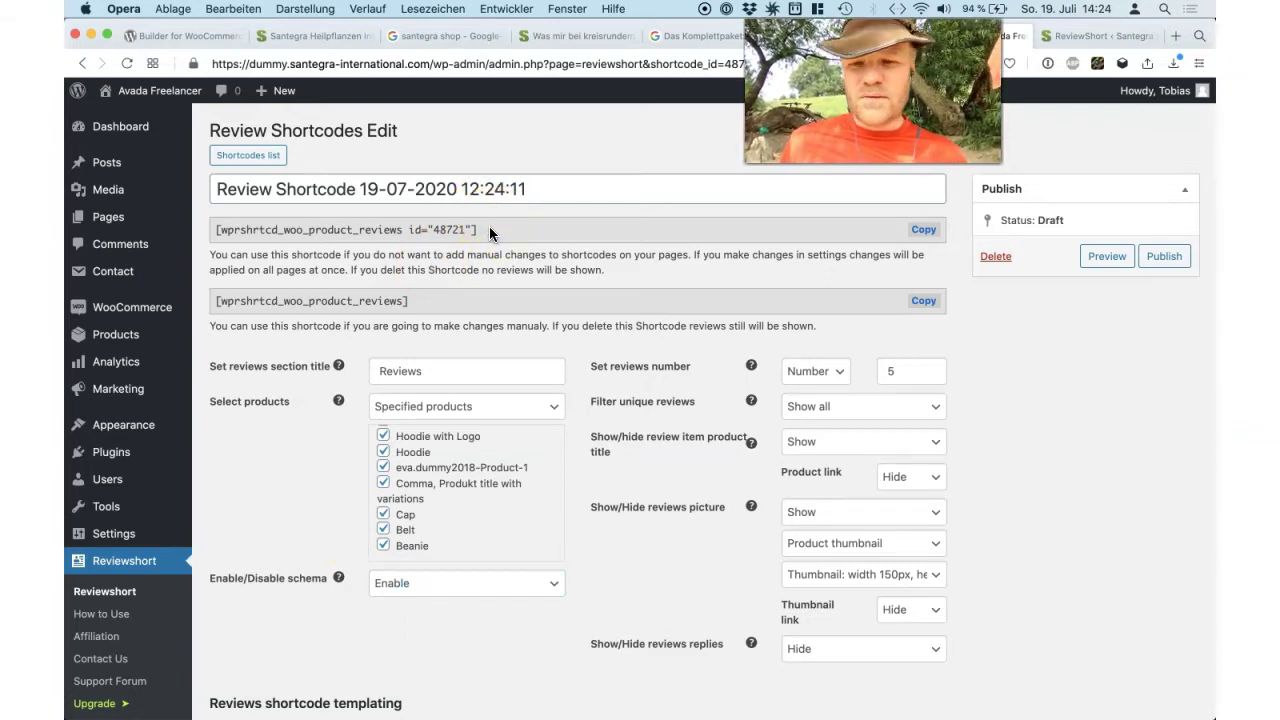
click(413, 583)
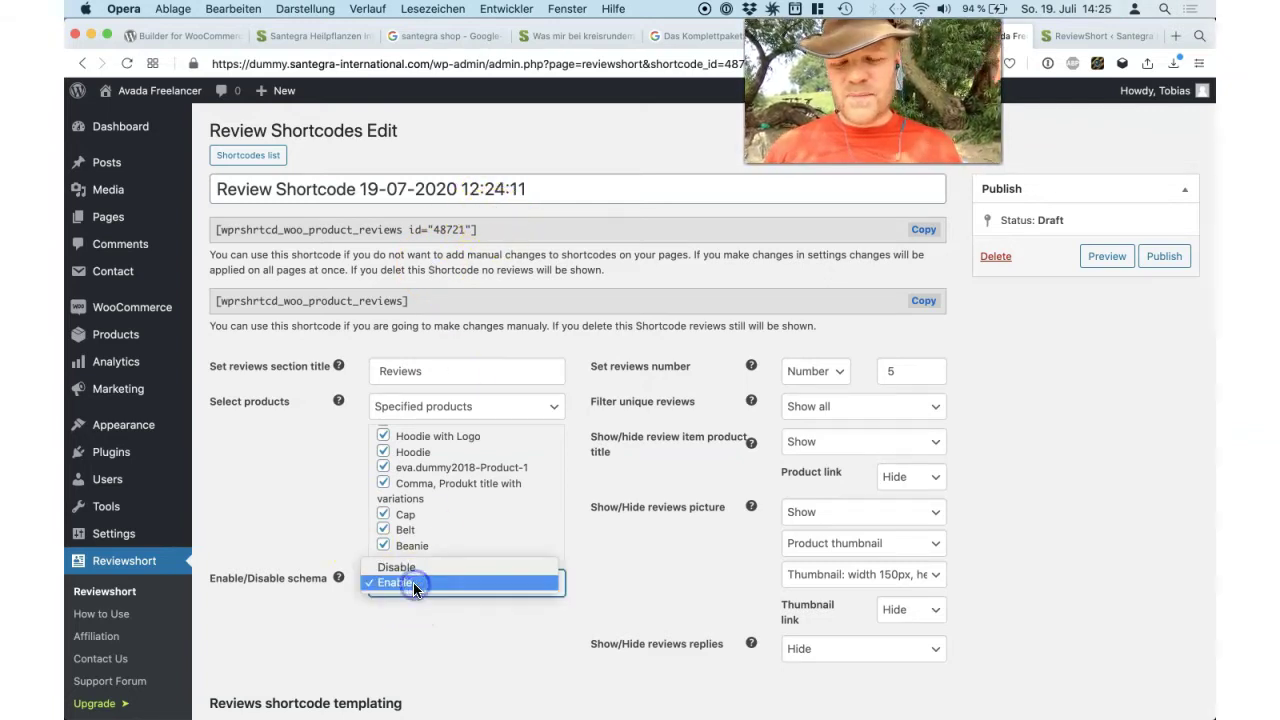
click(413, 582)
click(523, 605)
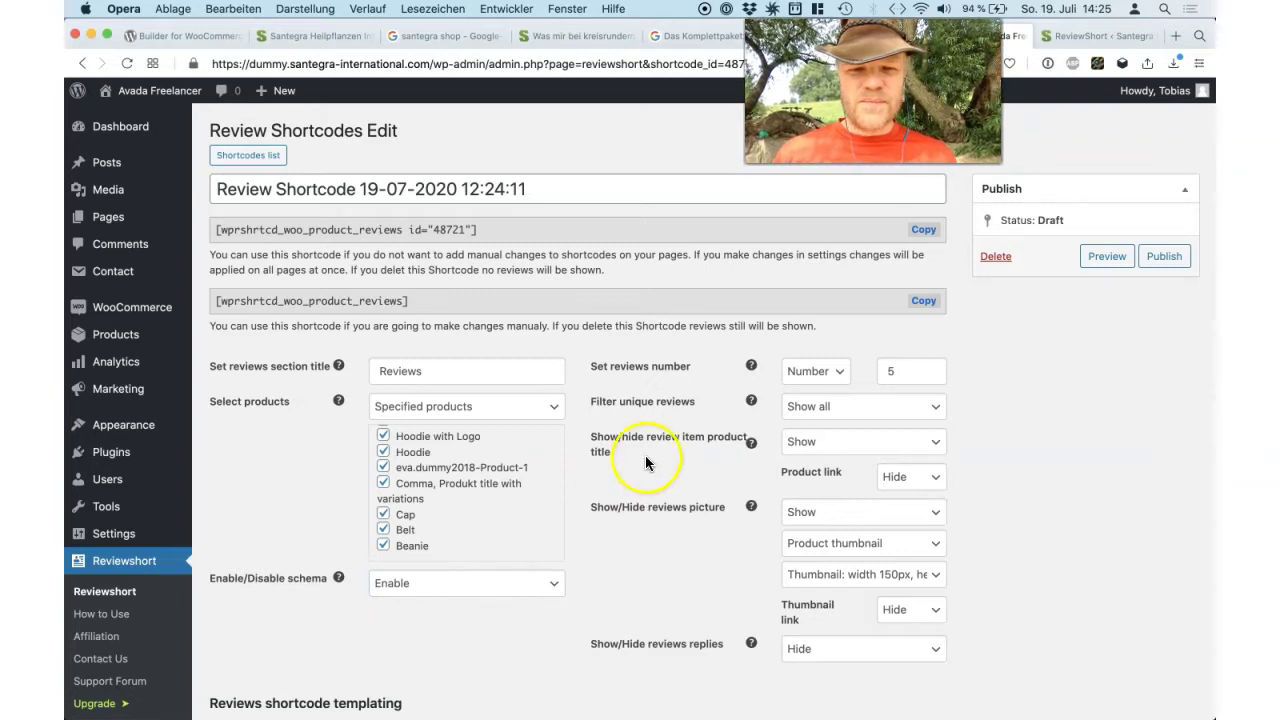
Step: Examine the All, Hide and Number options for the reviews number and set it to Hide
click(822, 372)
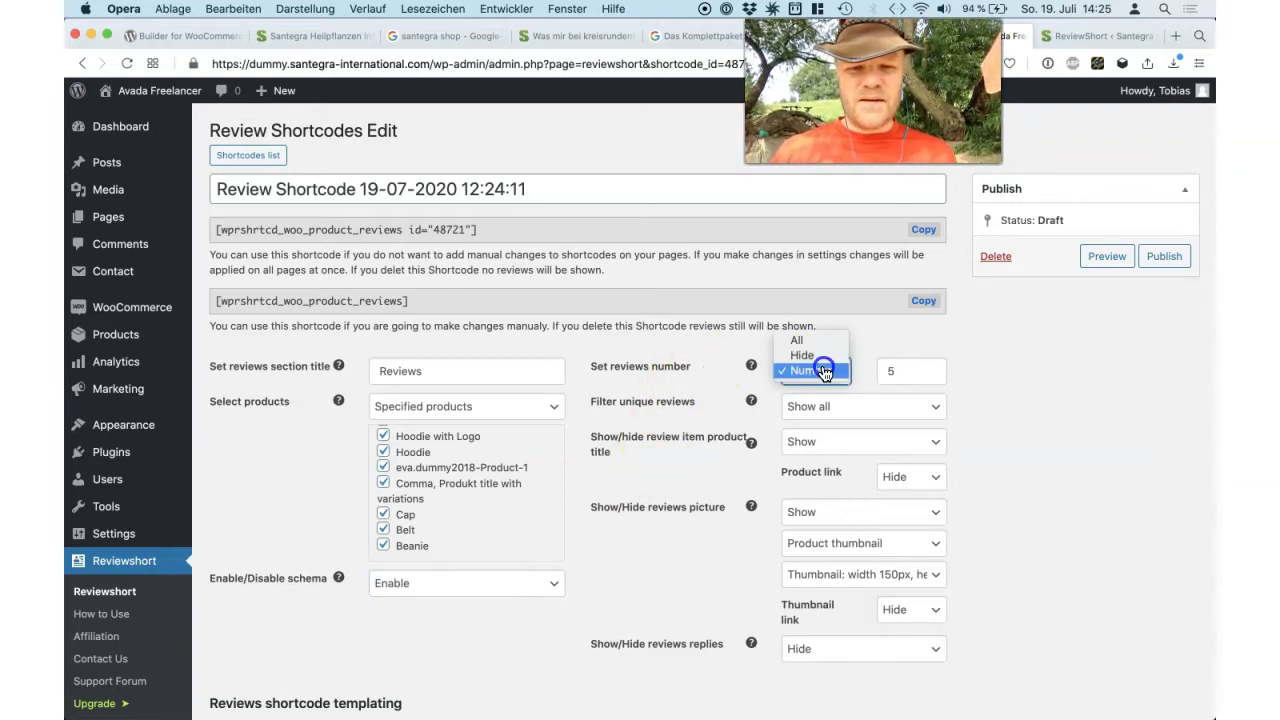
click(688, 370)
click(822, 380)
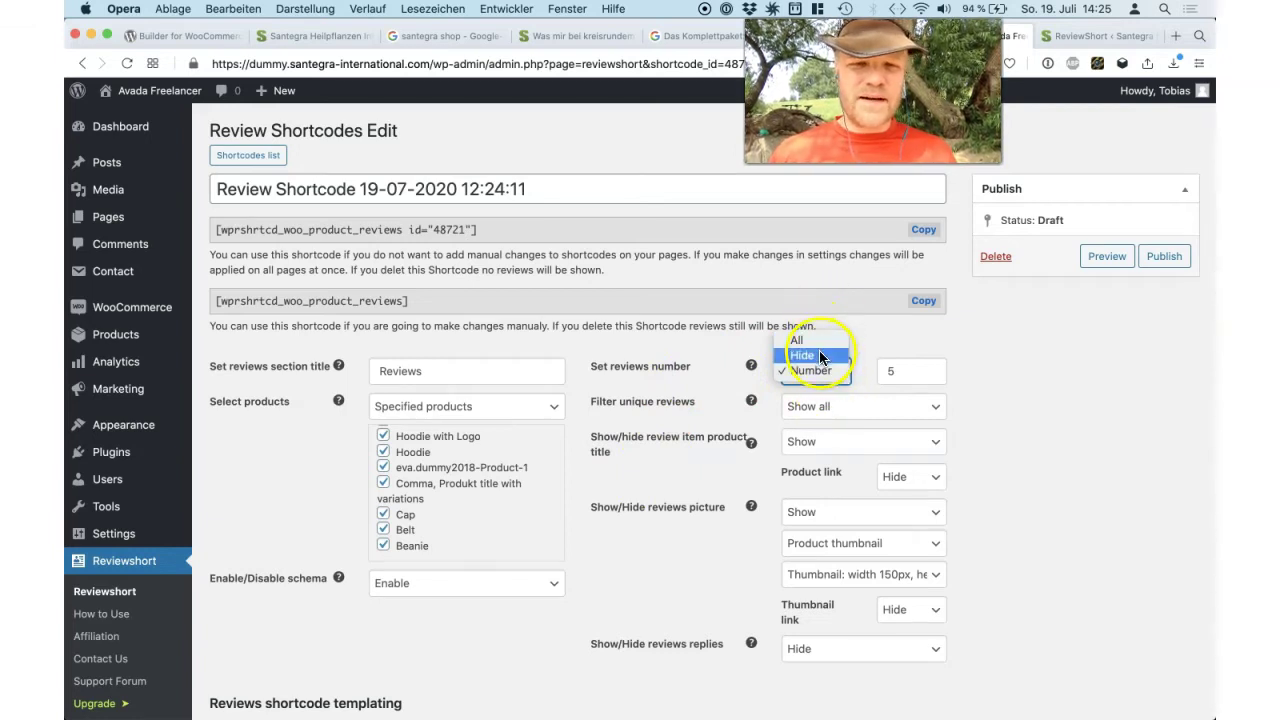
click(662, 392)
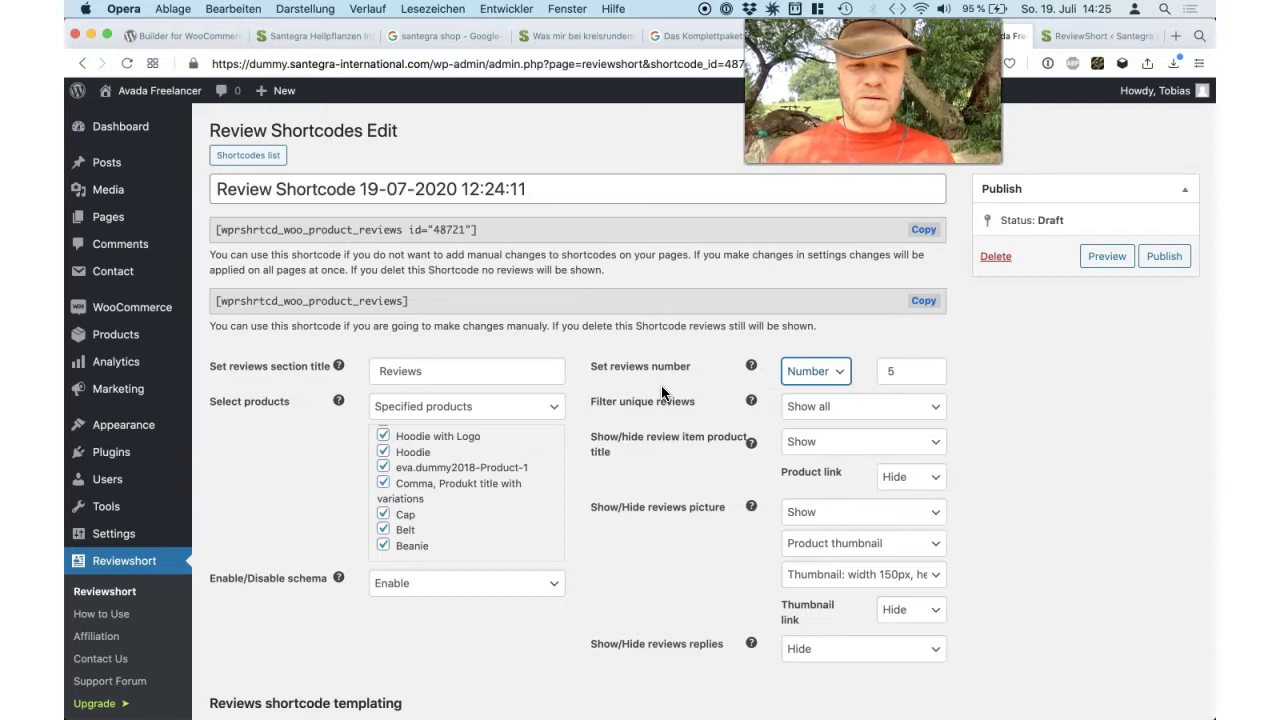
click(815, 371)
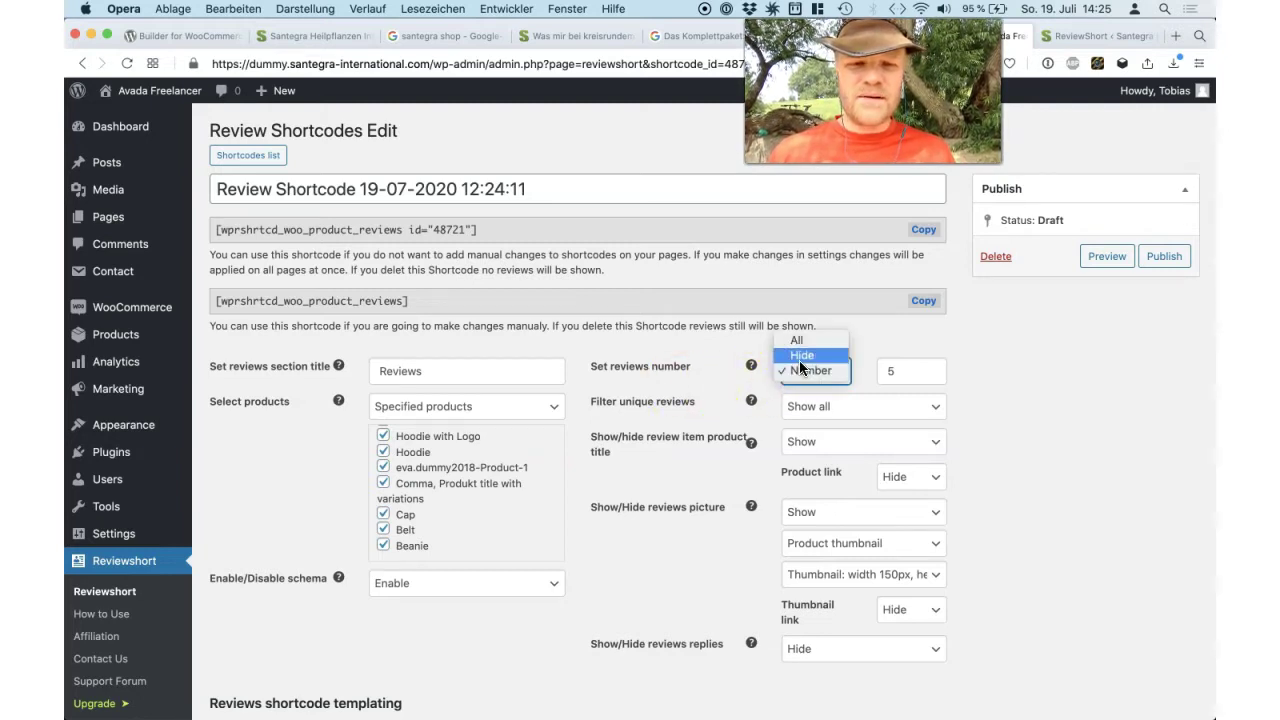
click(800, 358)
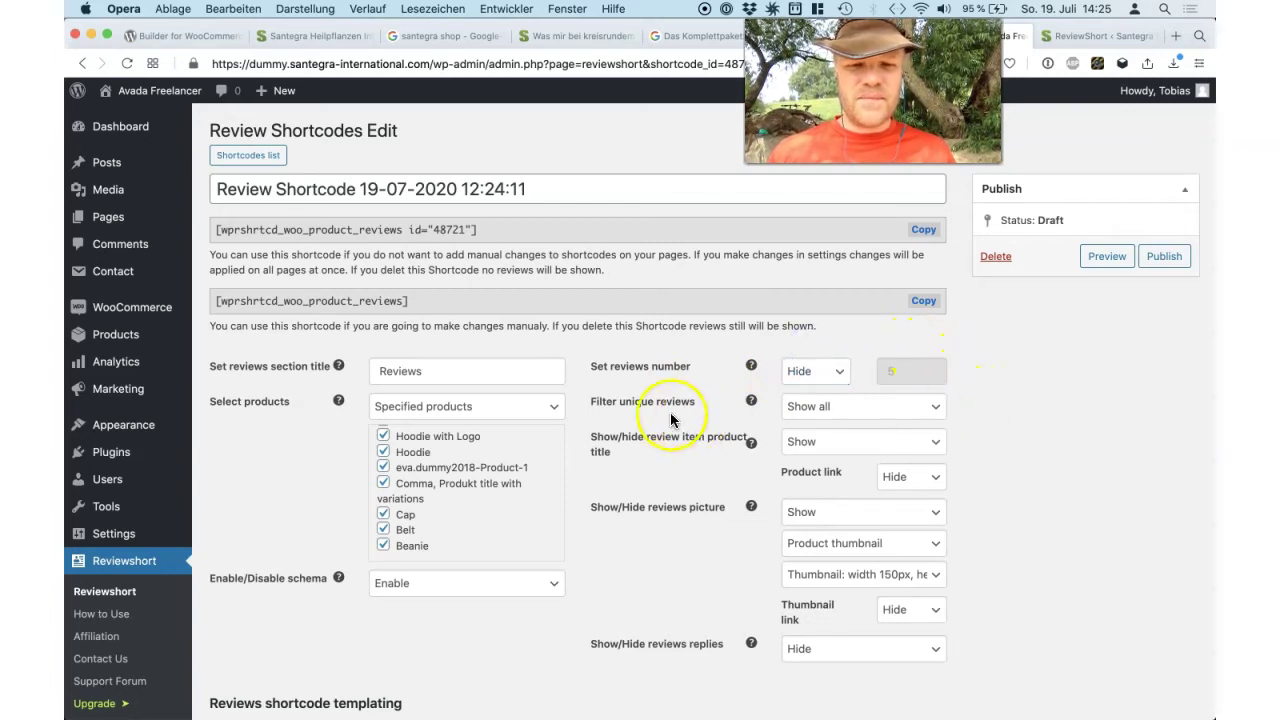
Step: Examine the unique reviews filter options and set the filter to Reviewer per product with a maximum of 1
drag(592, 402, 697, 406)
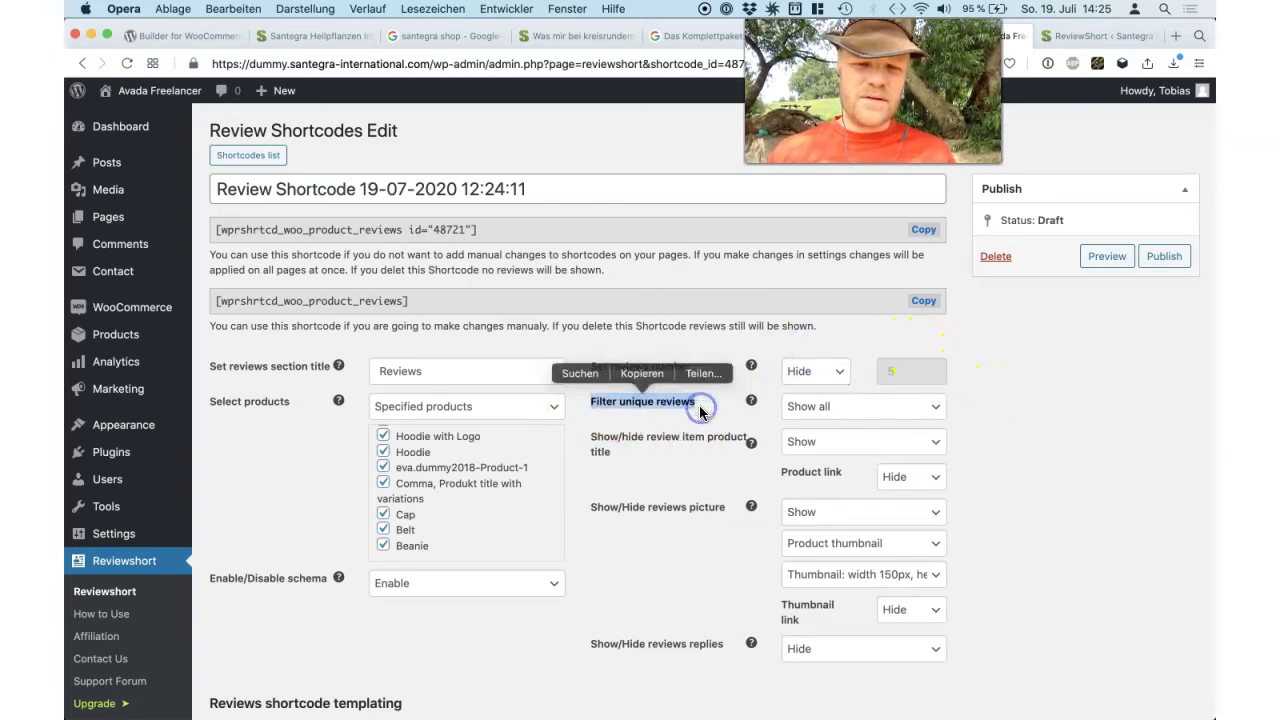
click(700, 412)
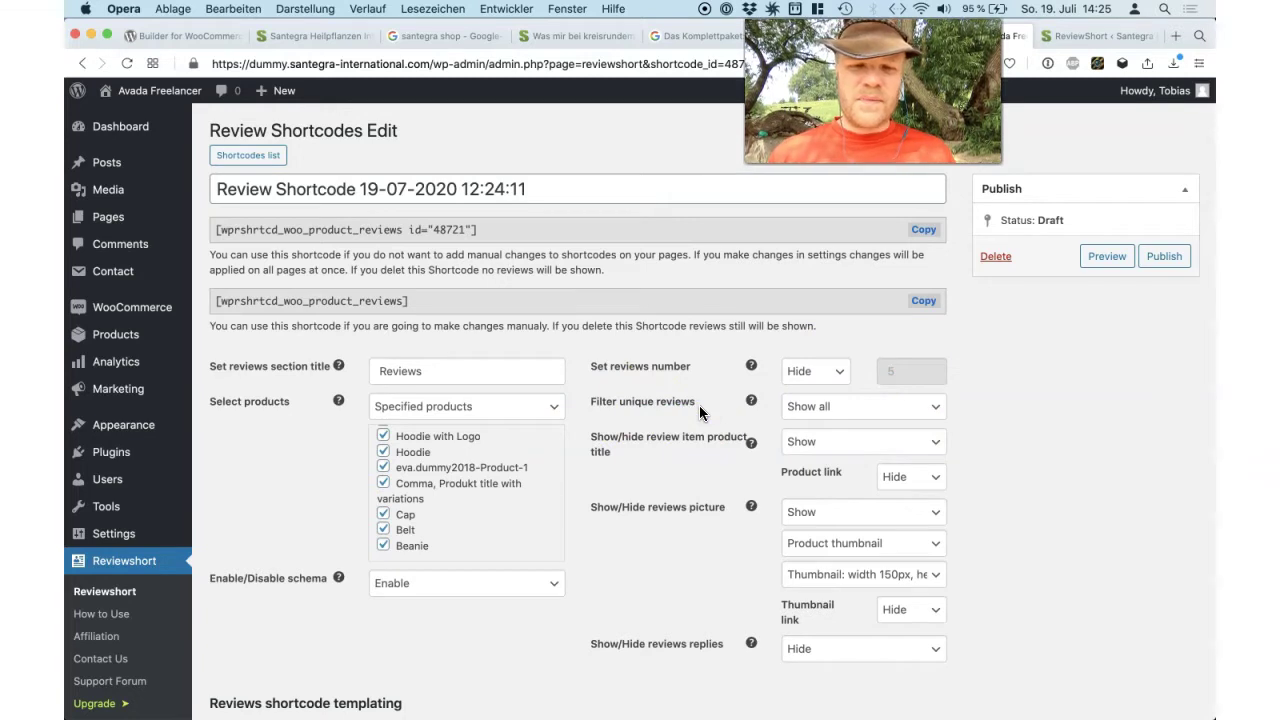
click(818, 408)
click(820, 407)
click(822, 410)
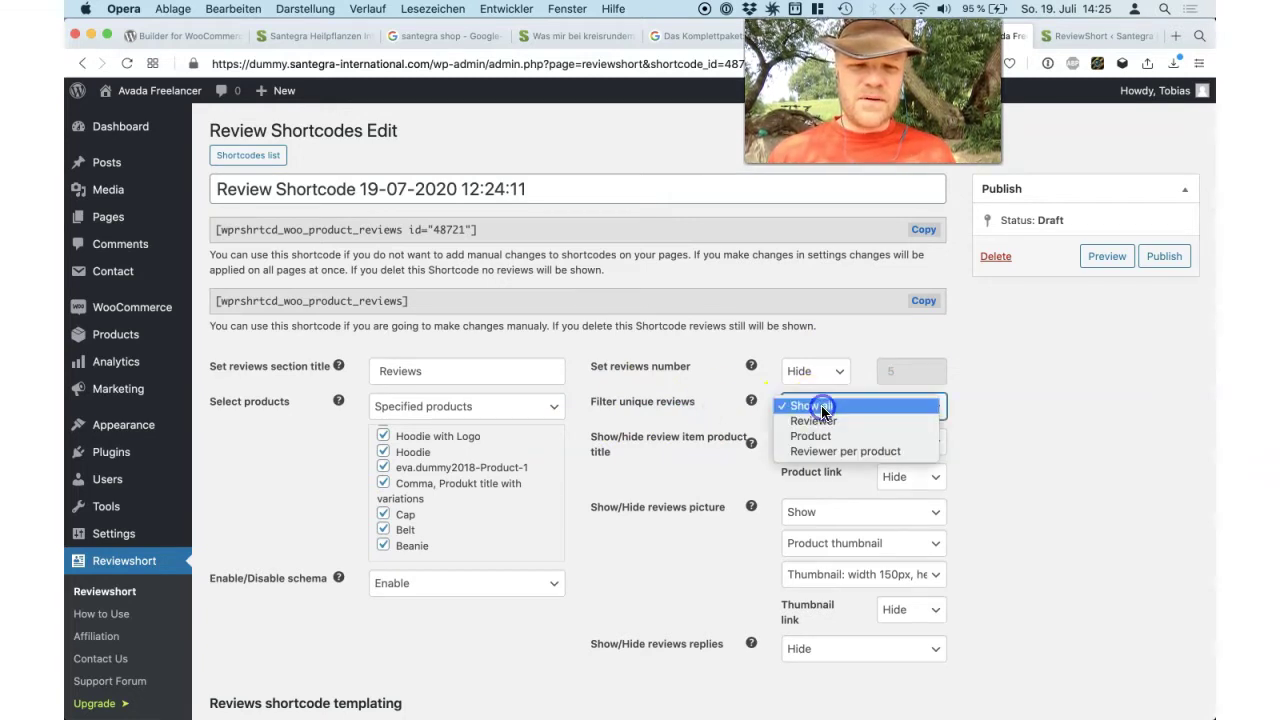
click(878, 452)
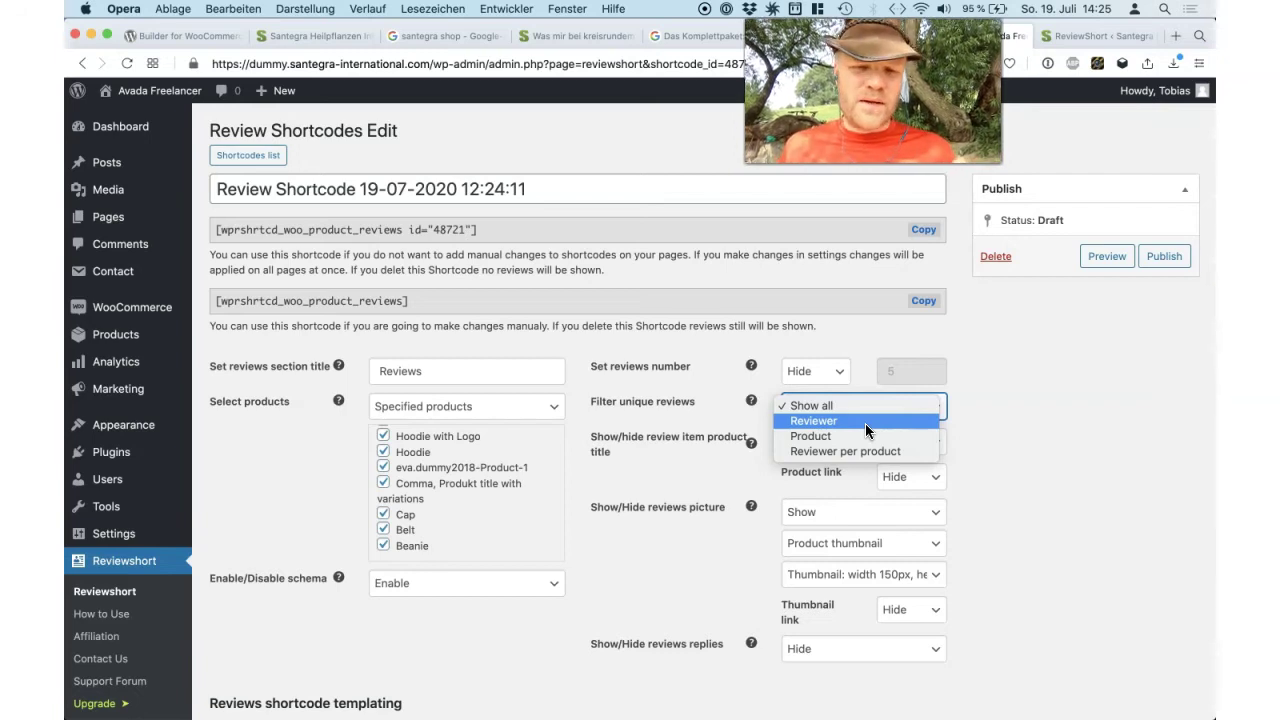
click(866, 445)
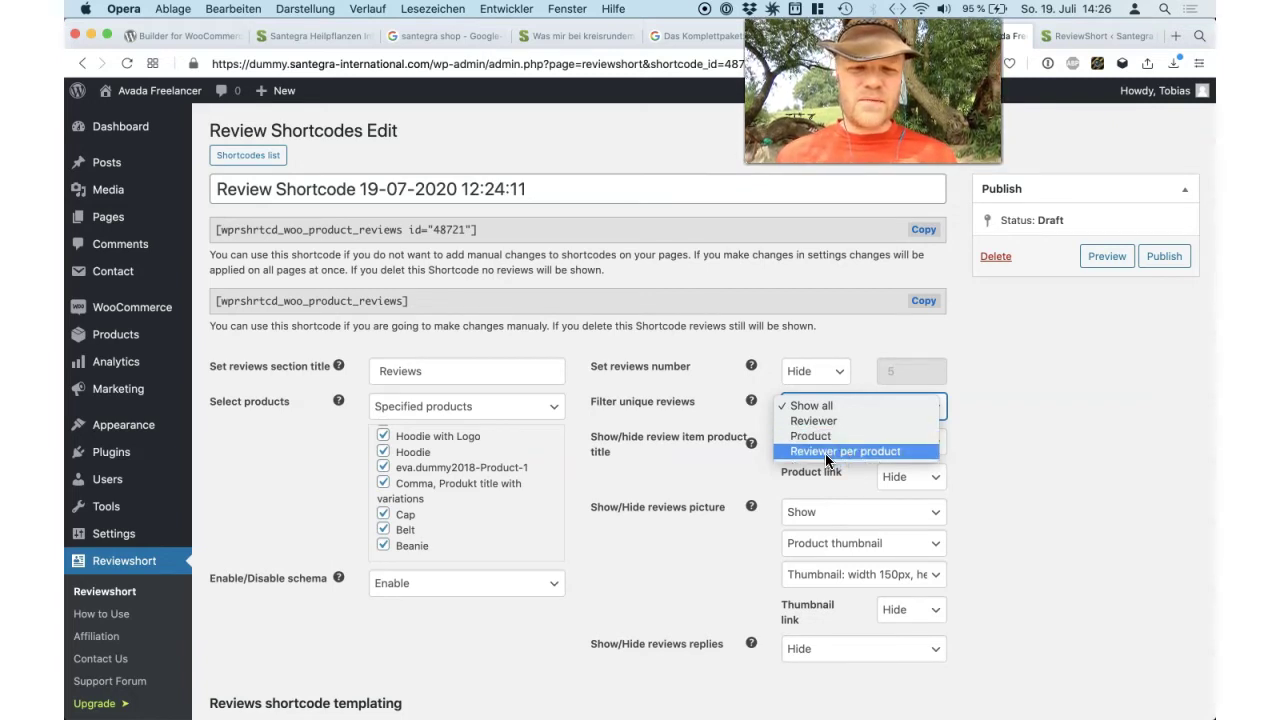
click(826, 458)
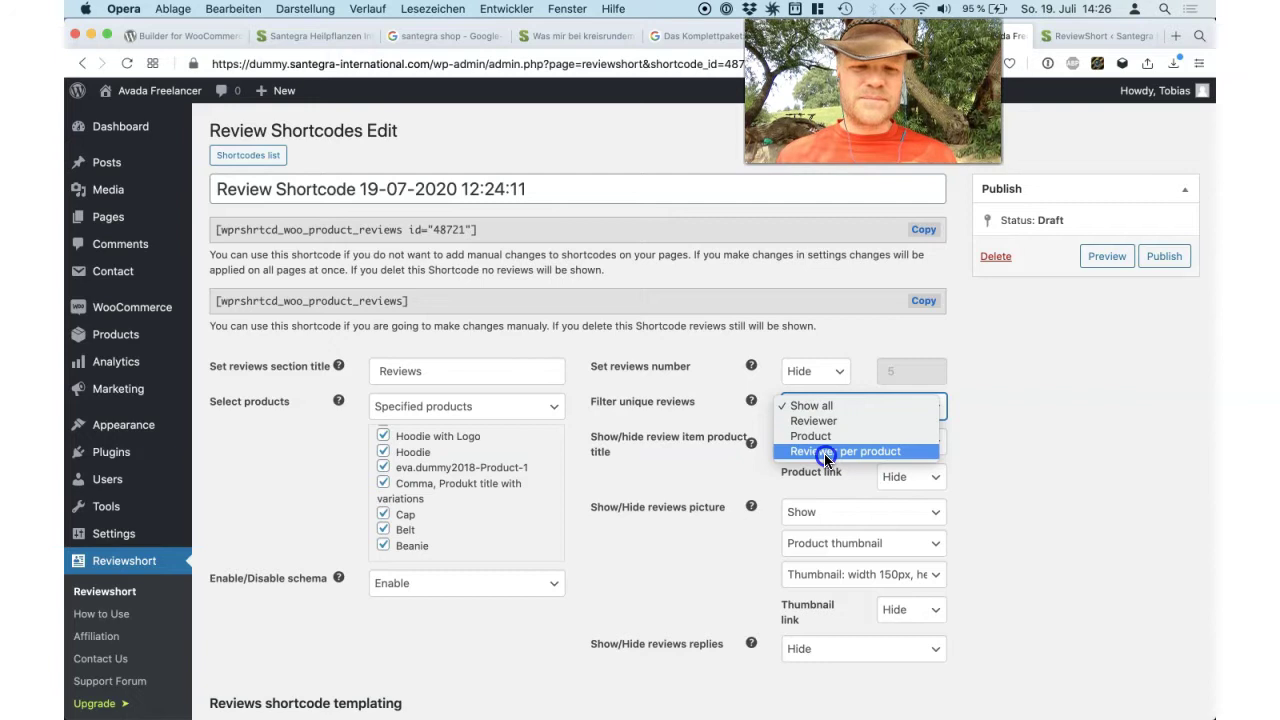
click(900, 443)
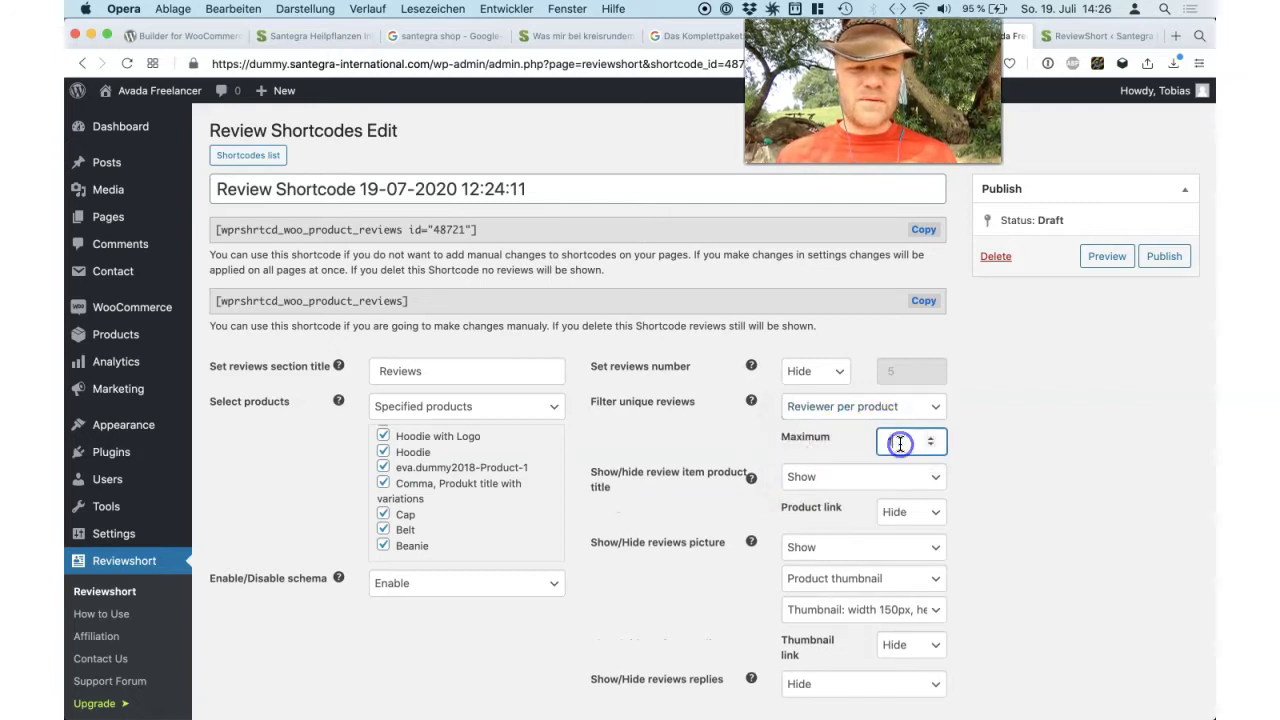
text(1)
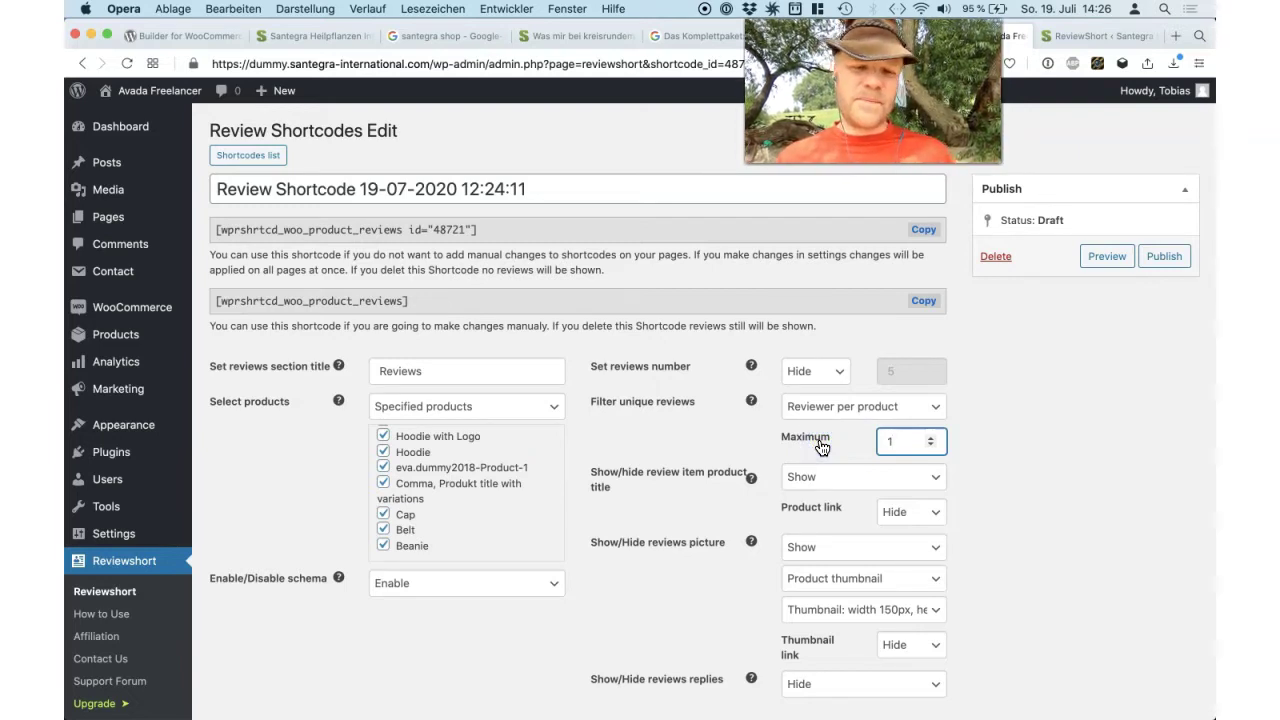
Step: Examine the Show and Hide options for the review item's product title, keeping Show
click(816, 476)
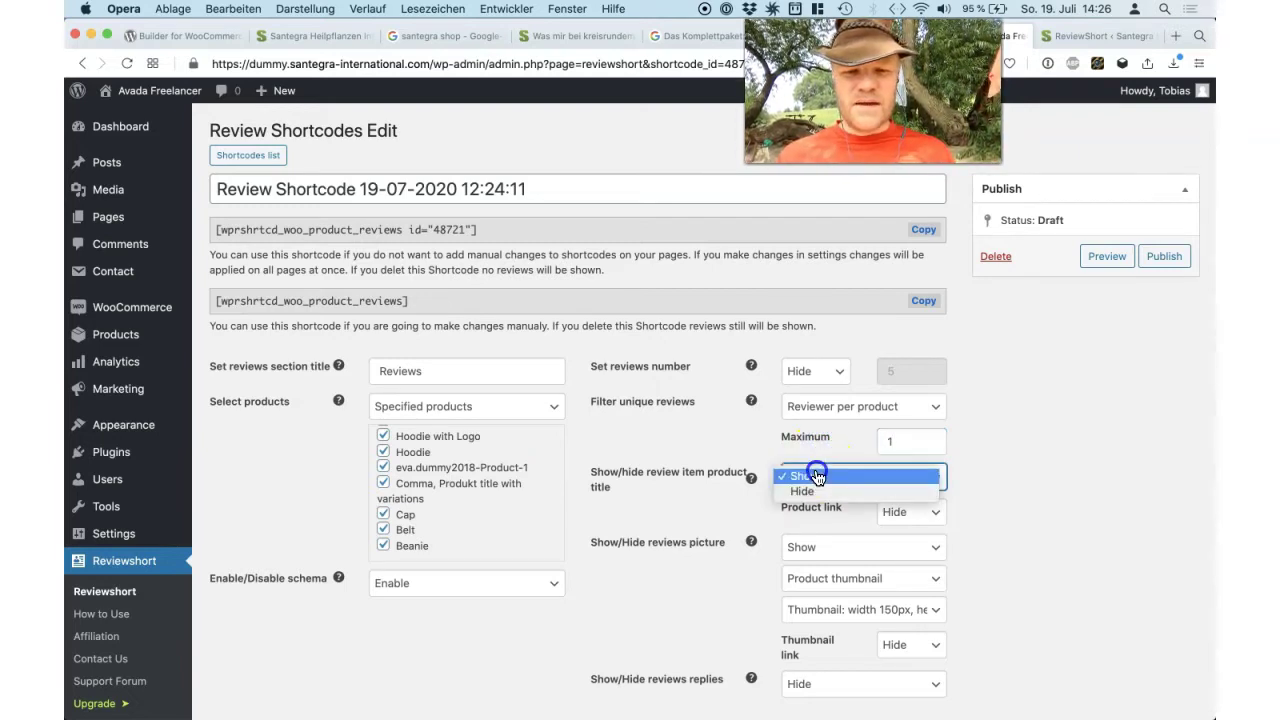
click(714, 454)
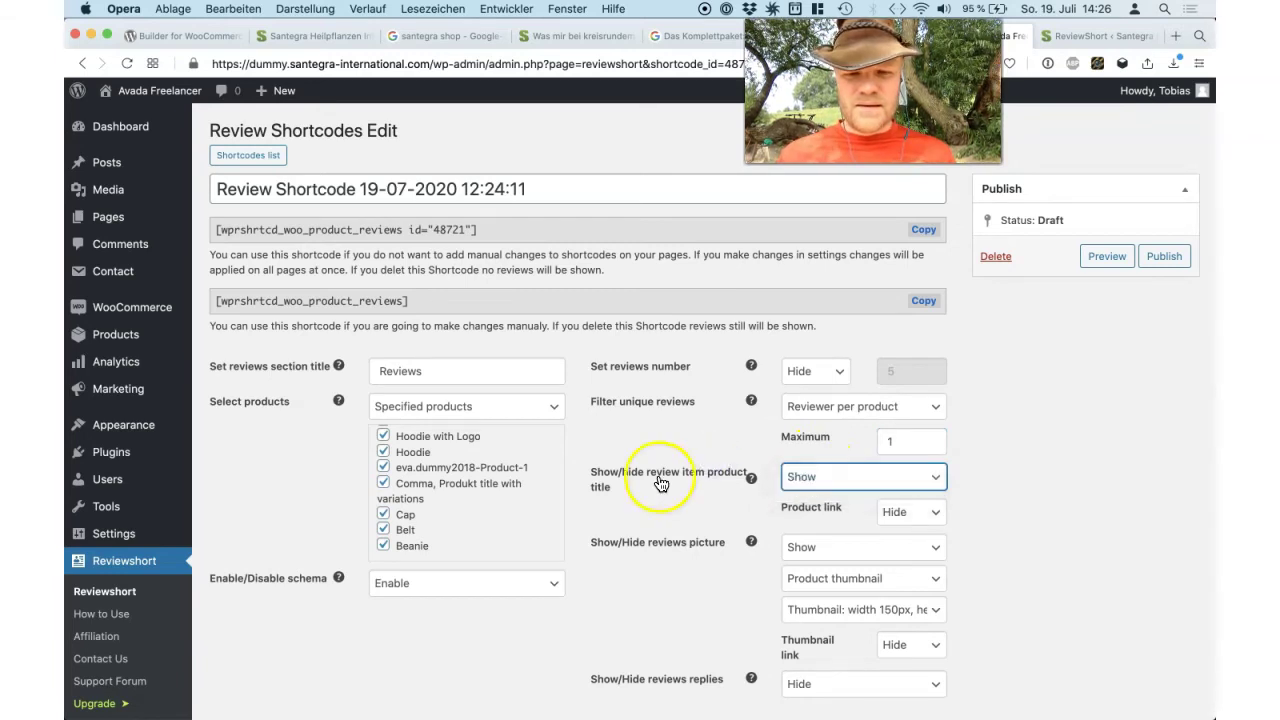
click(806, 489)
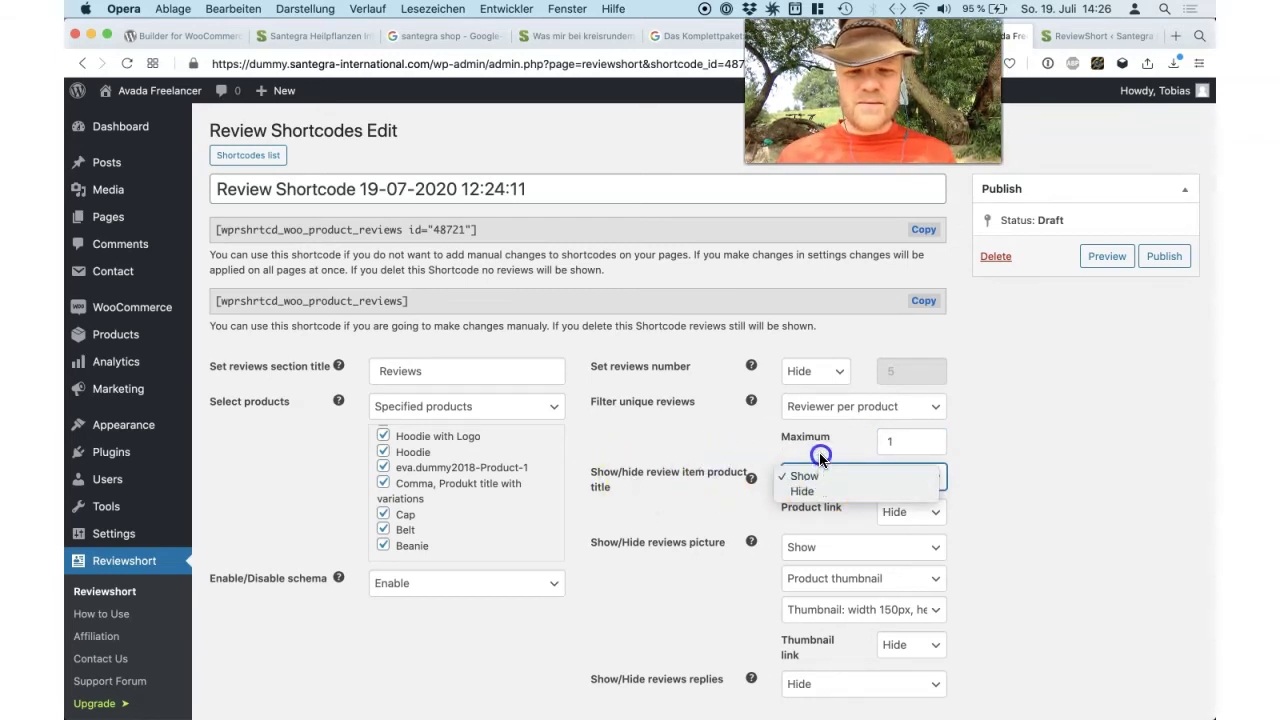
click(818, 446)
scroll(818, 443, down, 3)
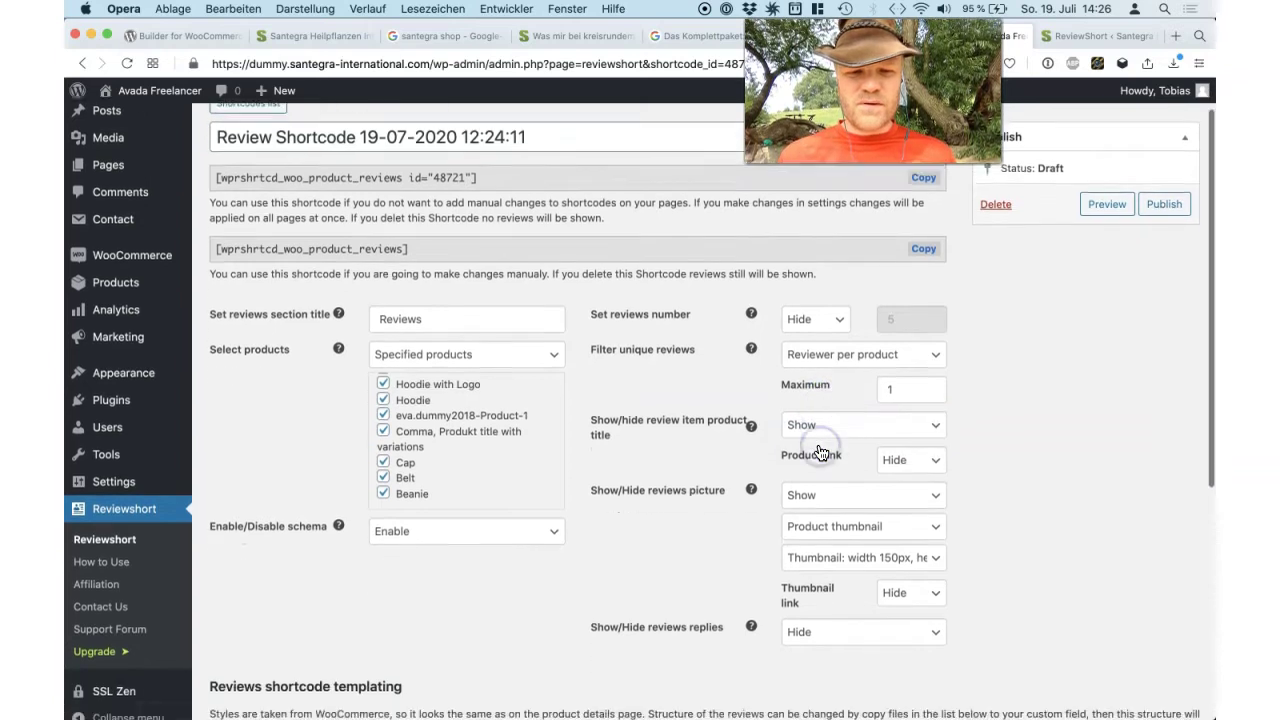
Step: Examine the Show and Hide options for the product link and product title, keeping Hide and Show respectively
click(888, 390)
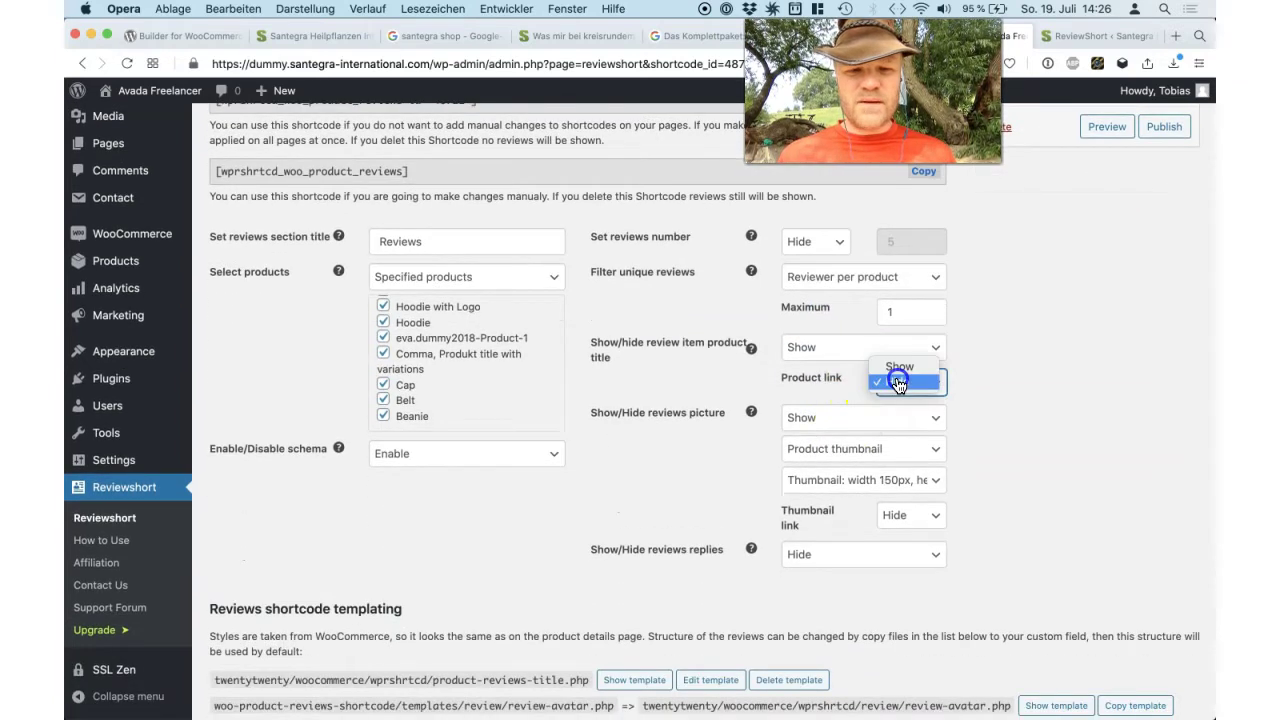
click(820, 390)
click(710, 348)
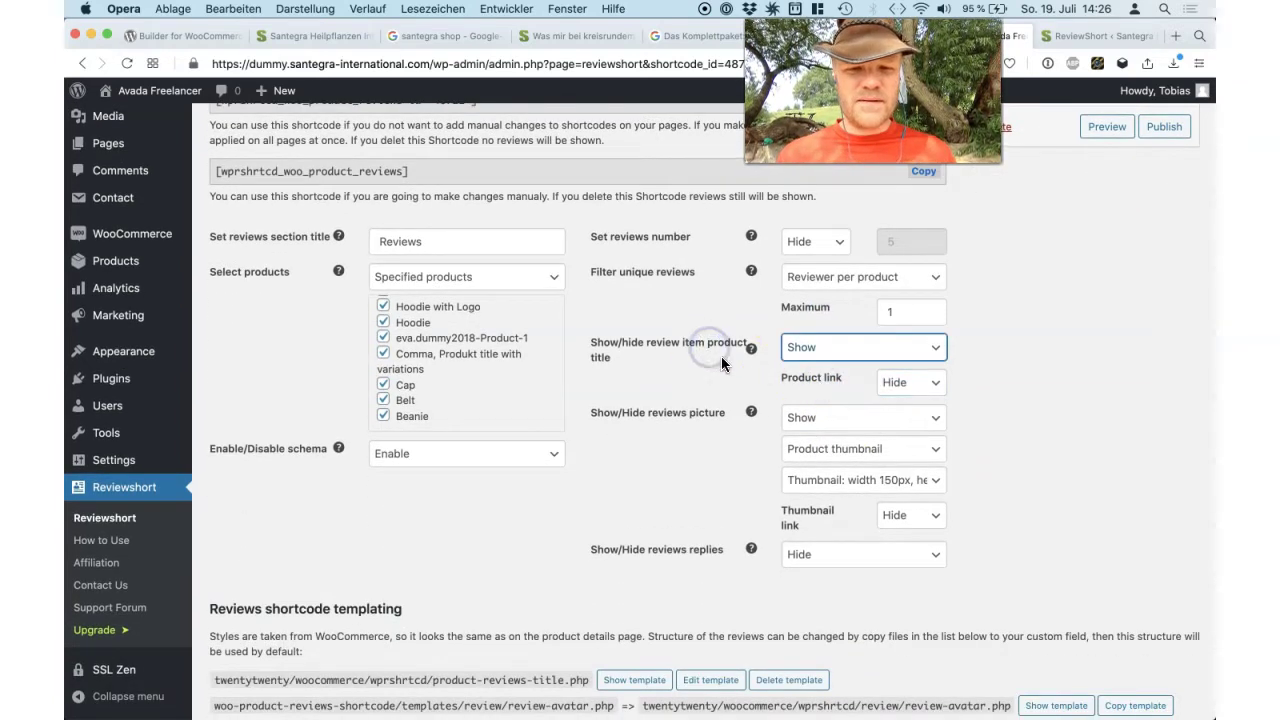
Step: Examine the reviews picture visibility and picture type options, keeping Show and Product thumbnail
click(835, 415)
click(697, 432)
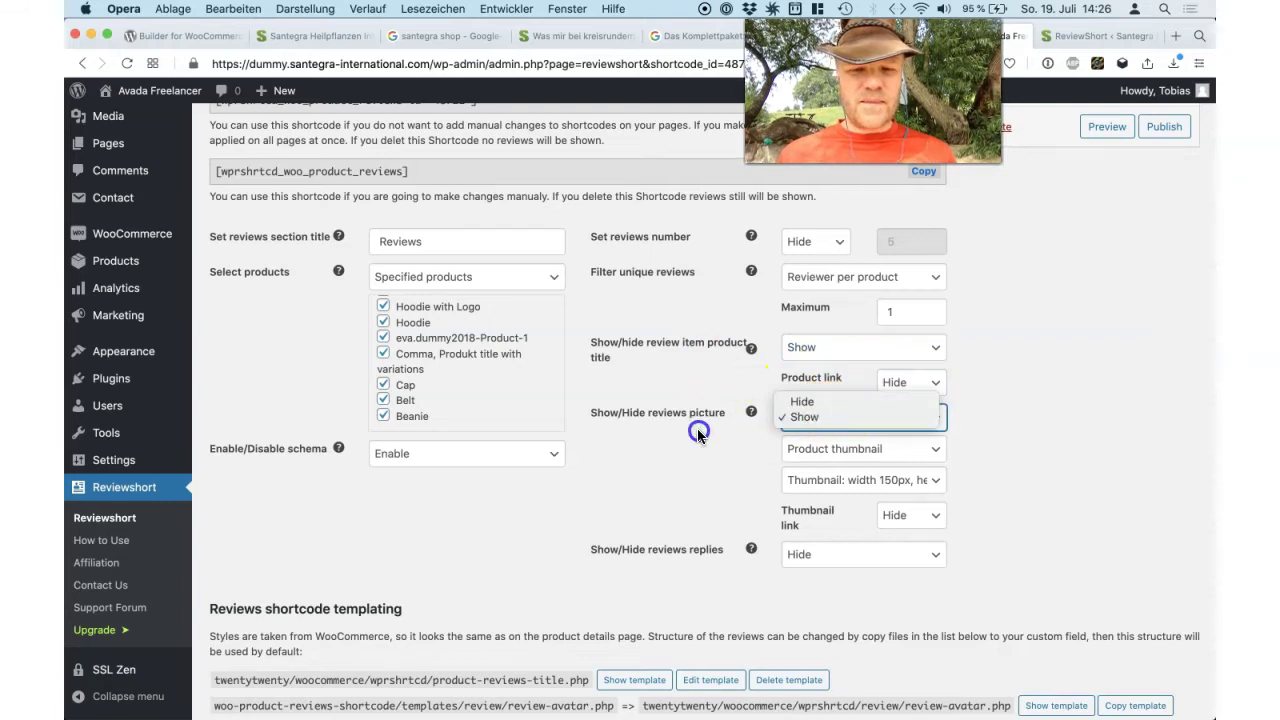
click(800, 448)
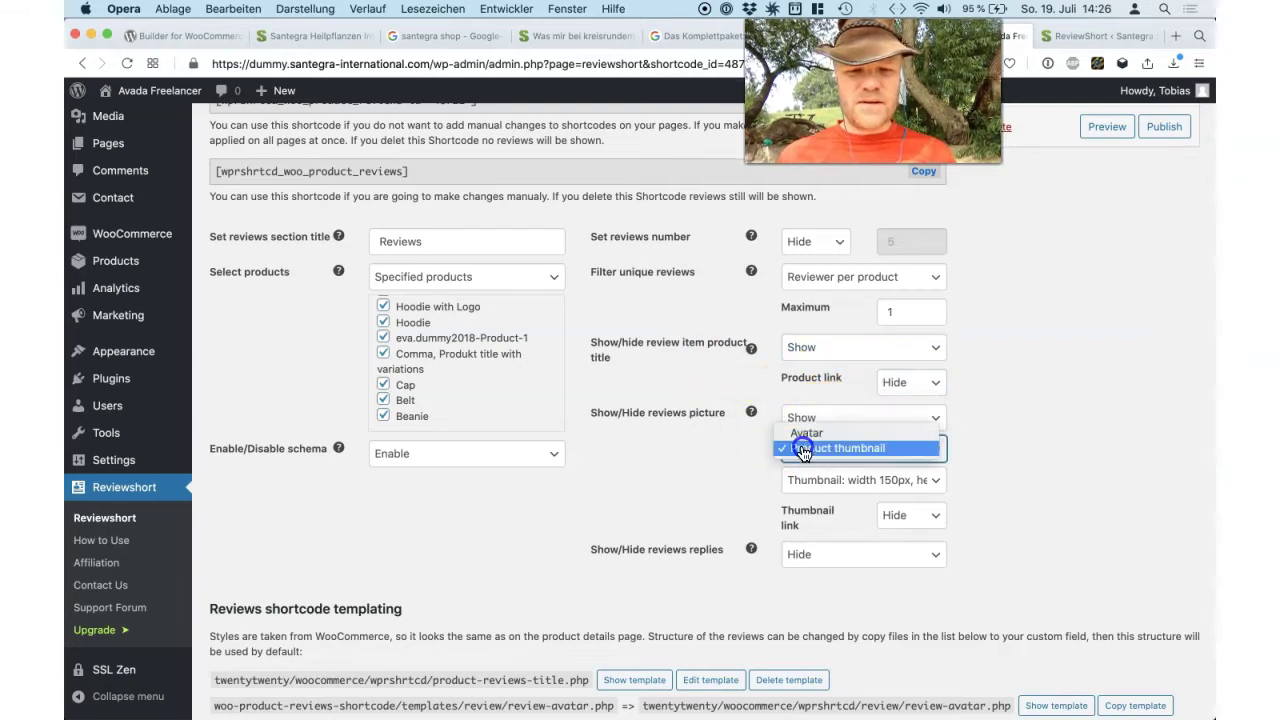
click(802, 450)
click(802, 450)
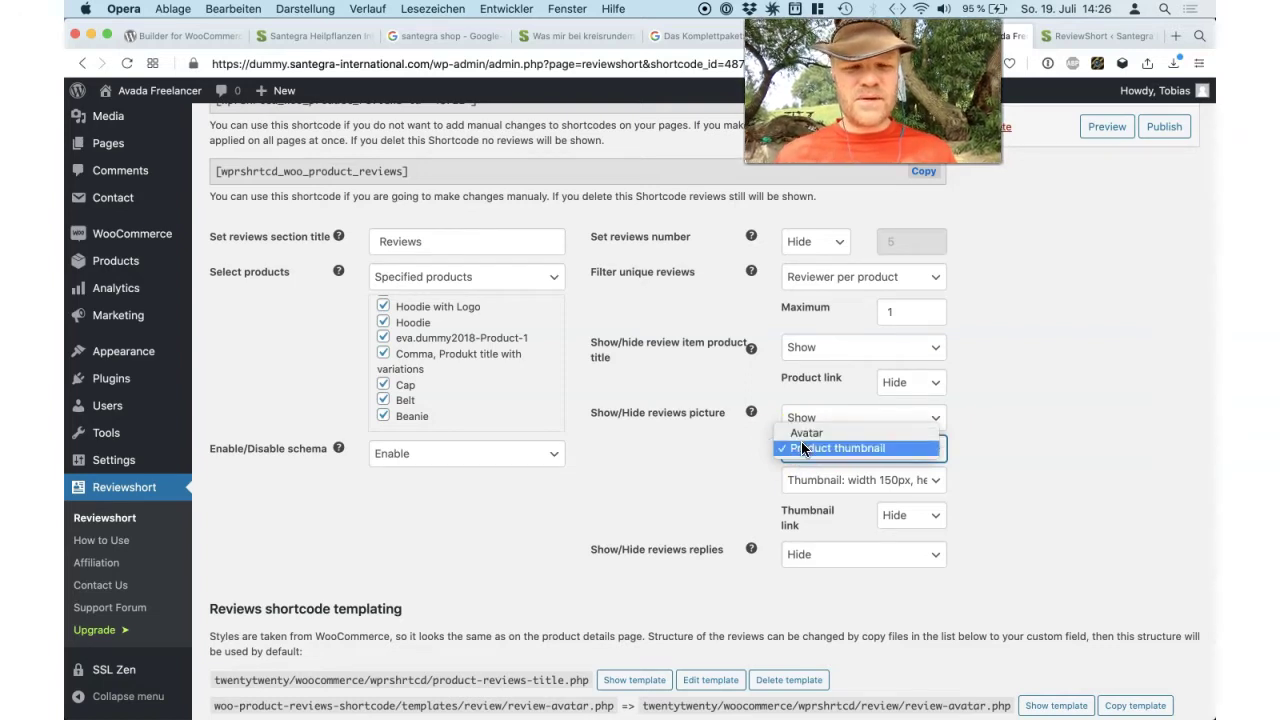
click(744, 453)
Step: Examine the thumbnail size and thumbnail link options, keeping the cropped 150 x 150 px Thumbnail size and Hide
click(812, 487)
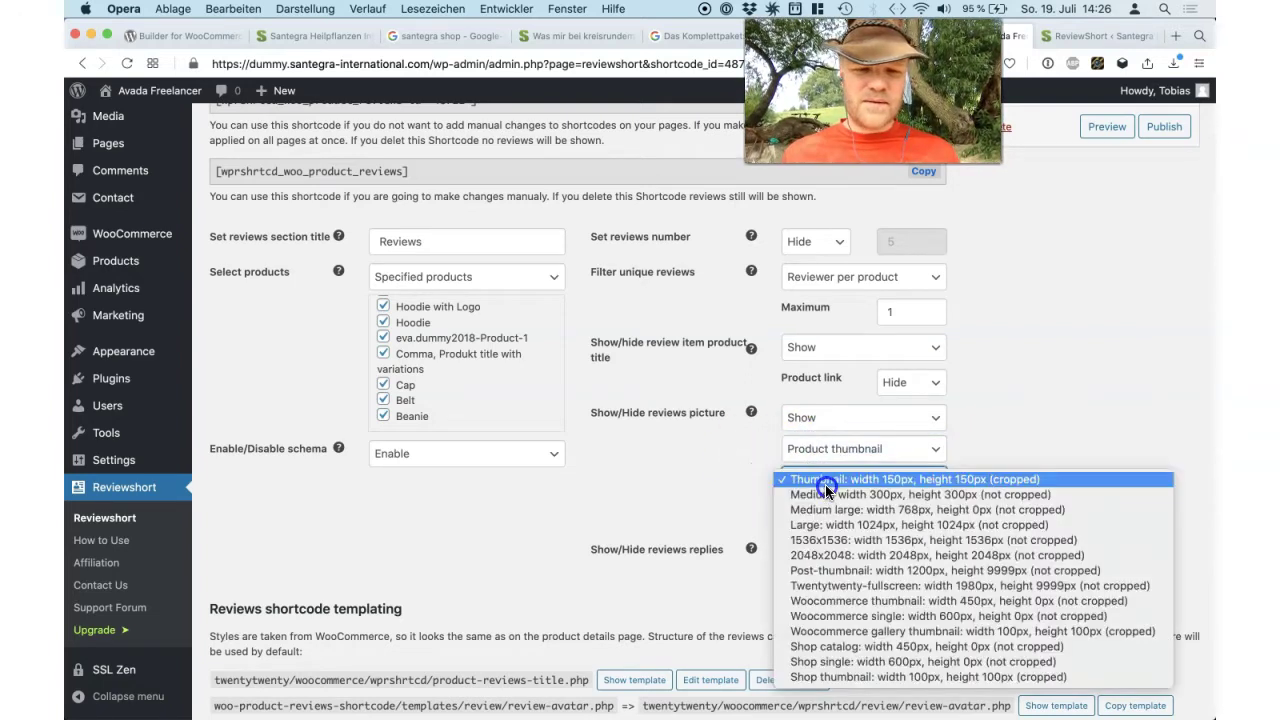
click(748, 485)
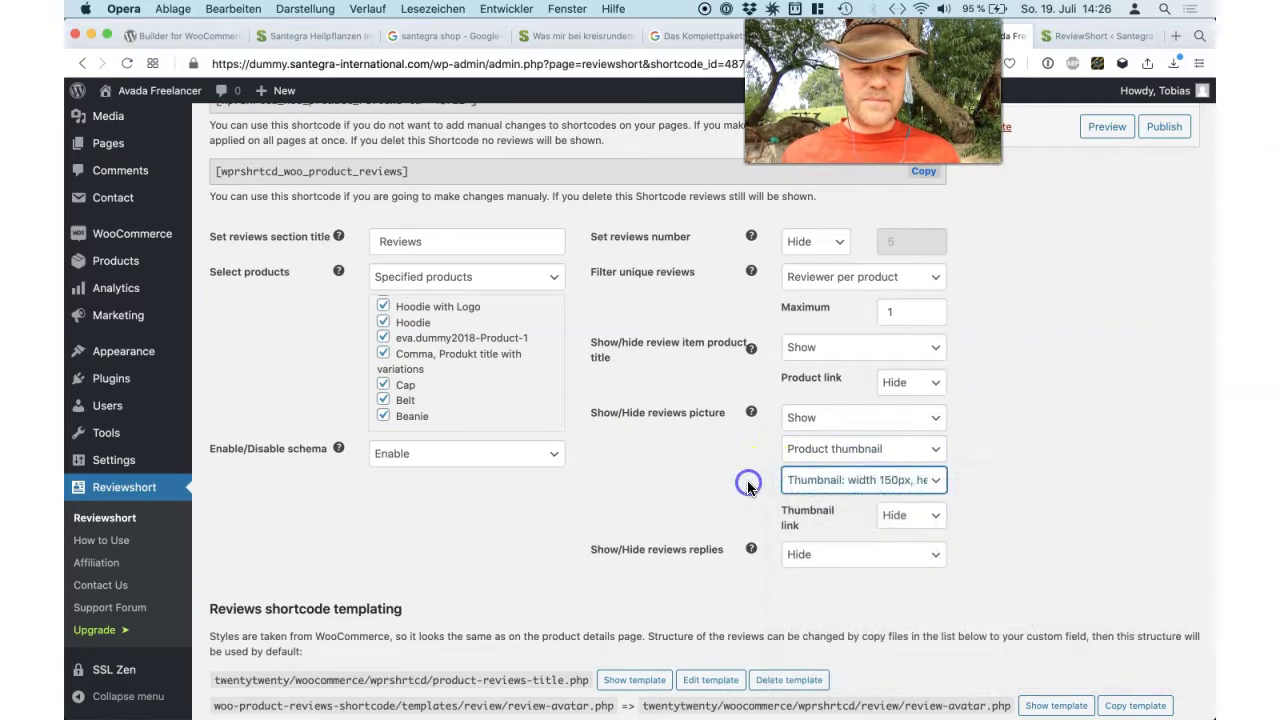
click(908, 515)
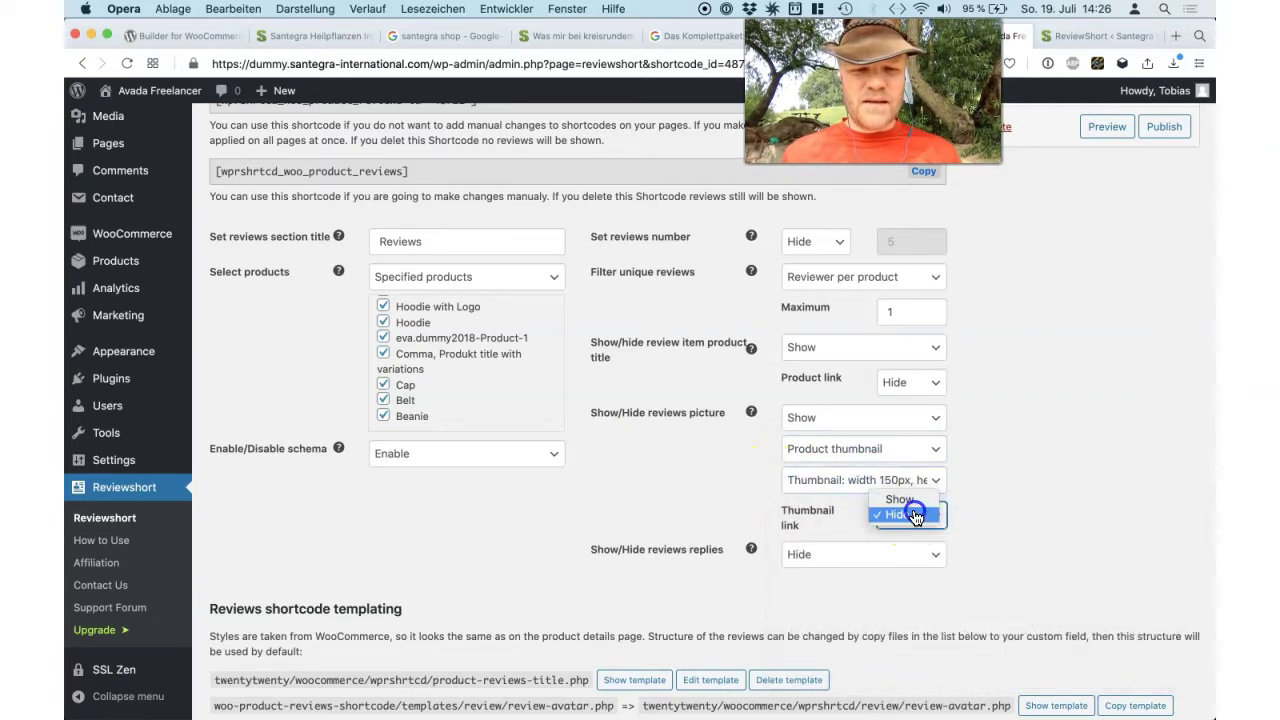
click(841, 517)
Step: Set both the product link and the thumbnail link to Show
click(924, 387)
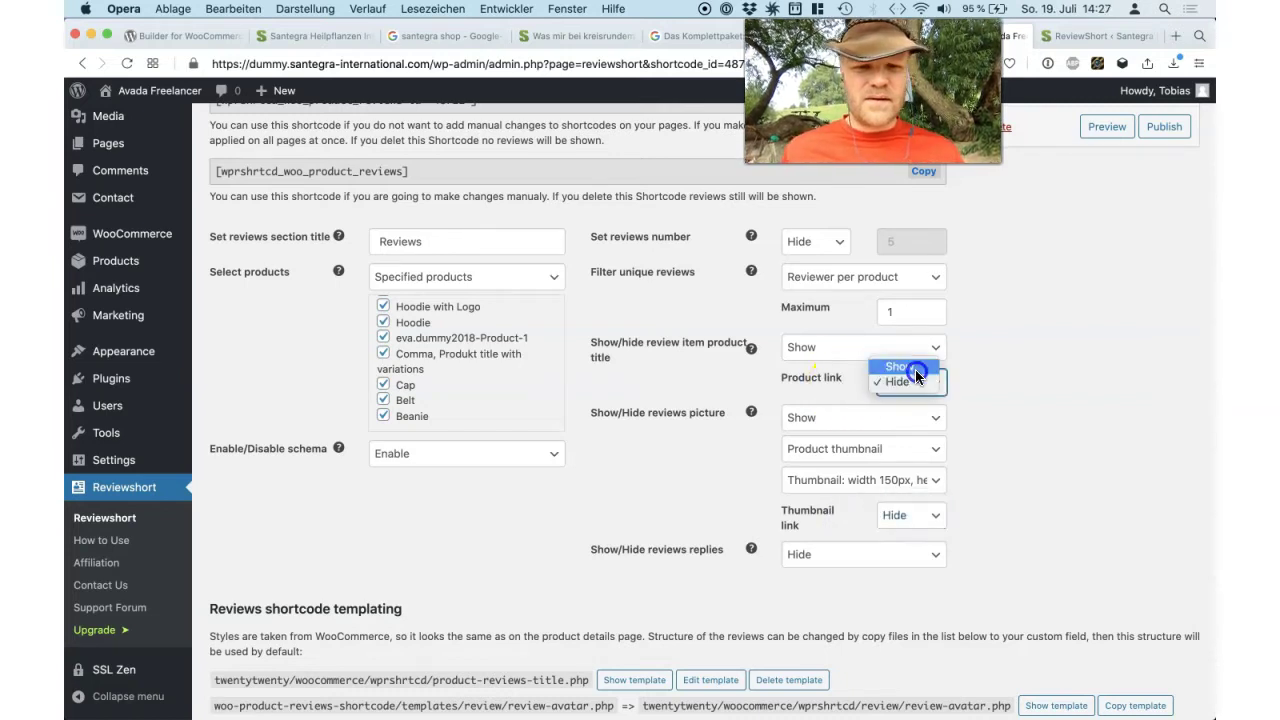
click(905, 367)
click(912, 515)
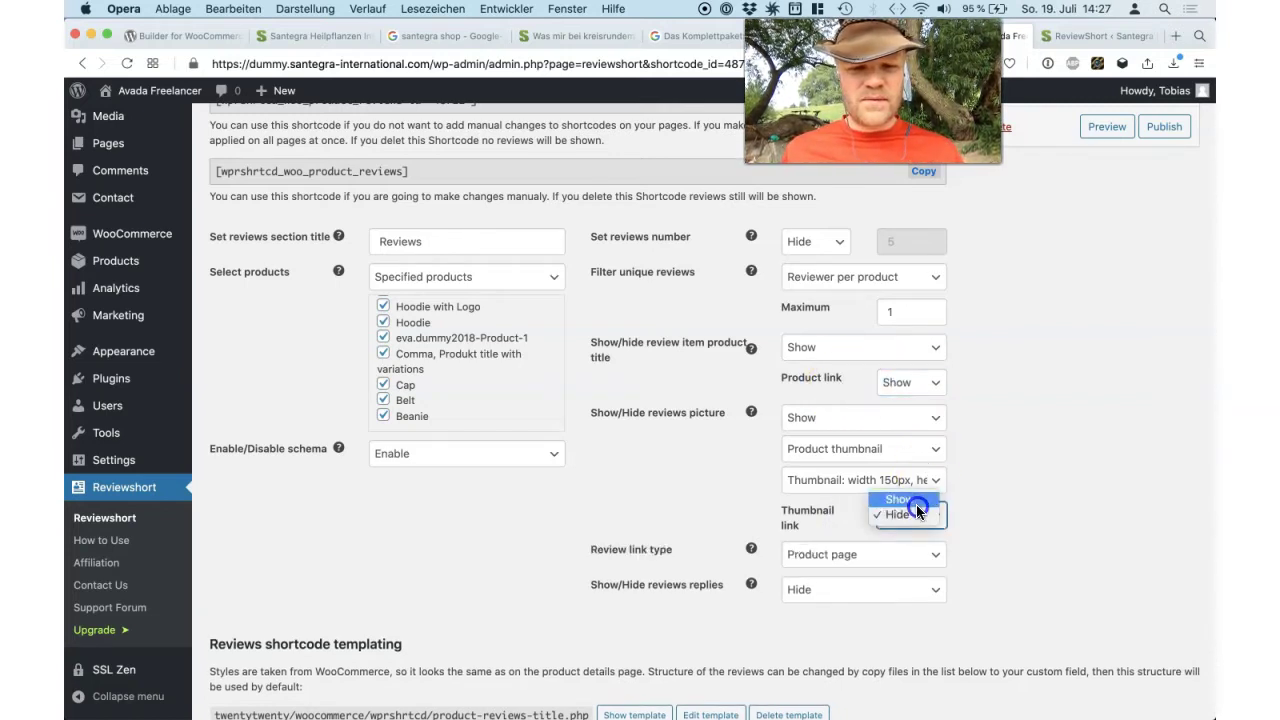
click(917, 502)
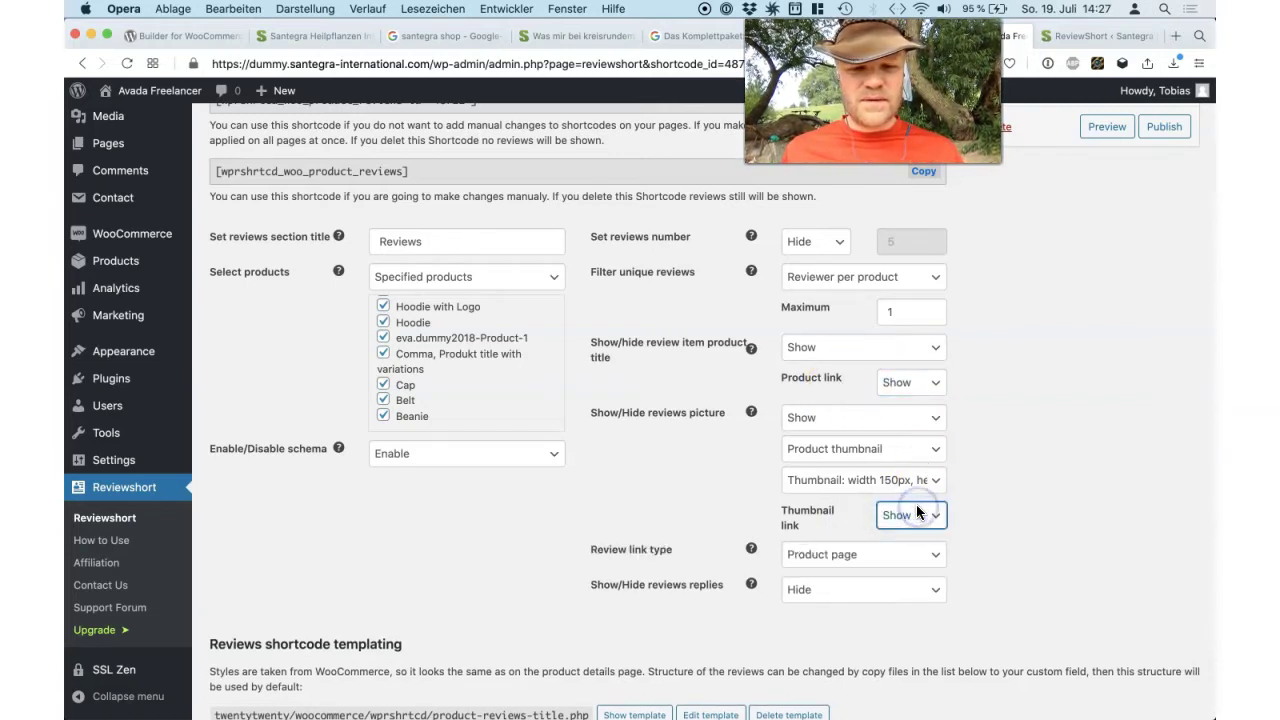
Step: Try Comment link as the review link type and return it to Product page
click(815, 556)
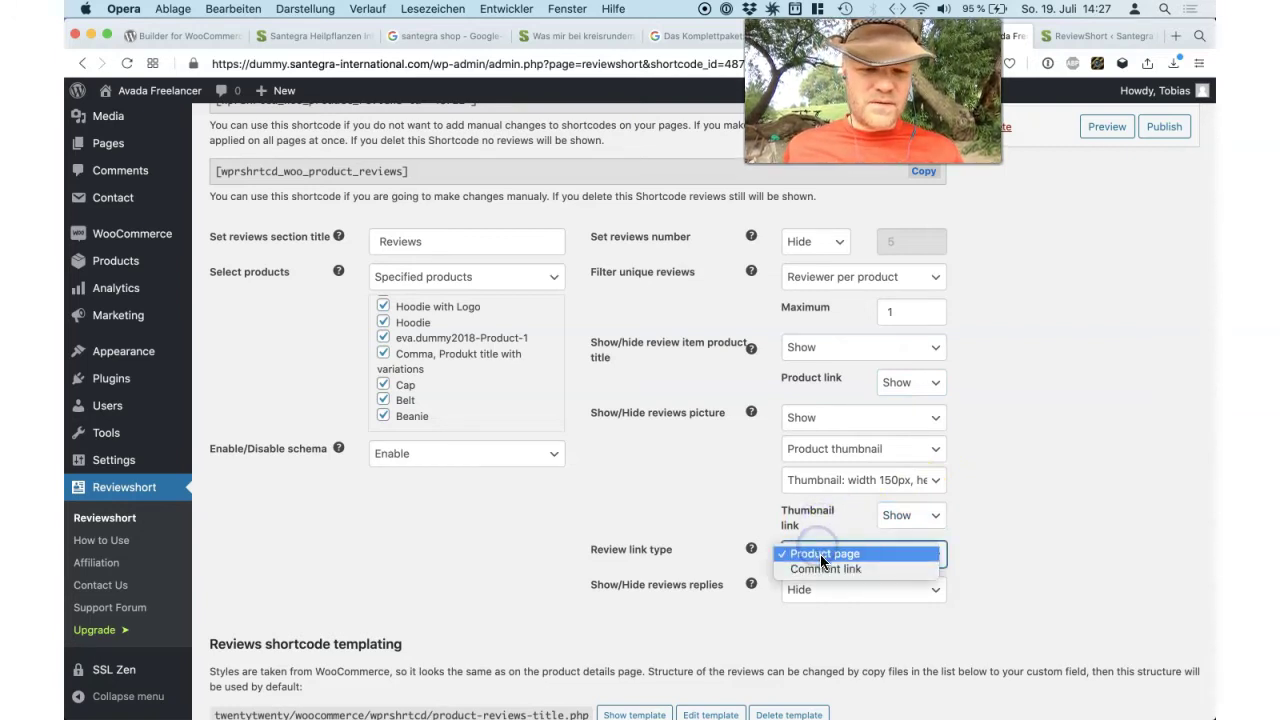
click(821, 568)
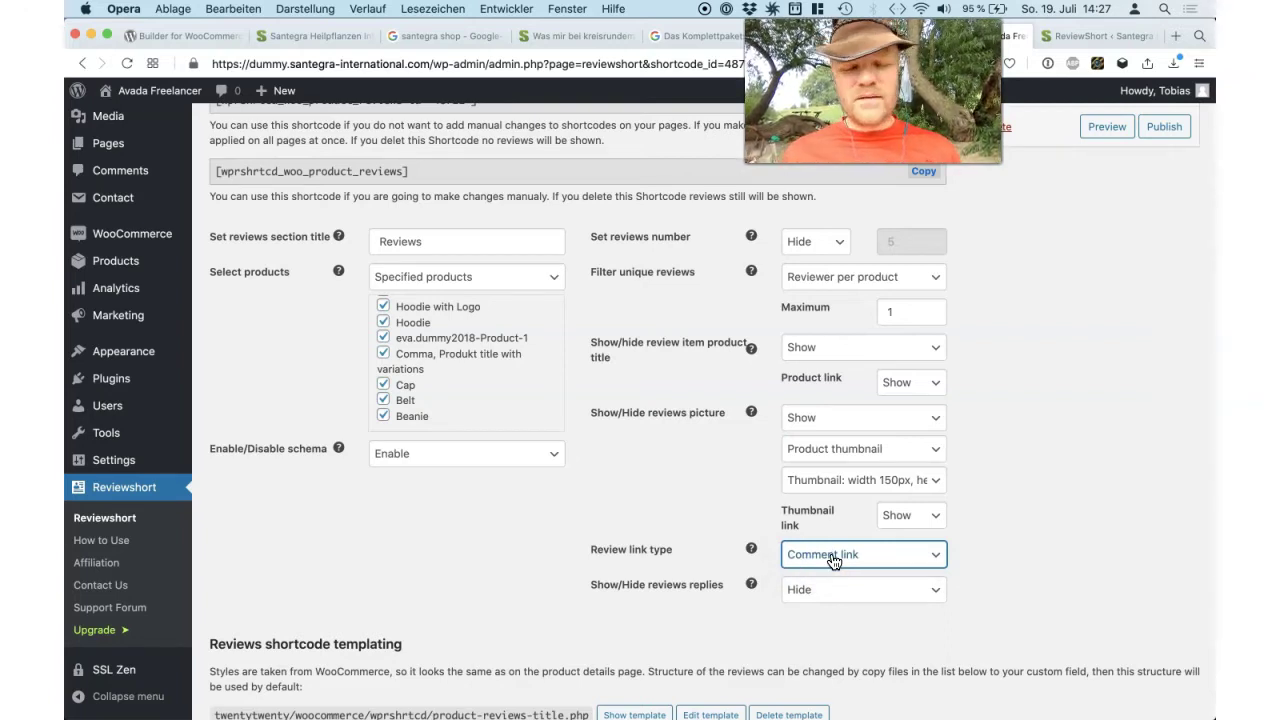
click(833, 560)
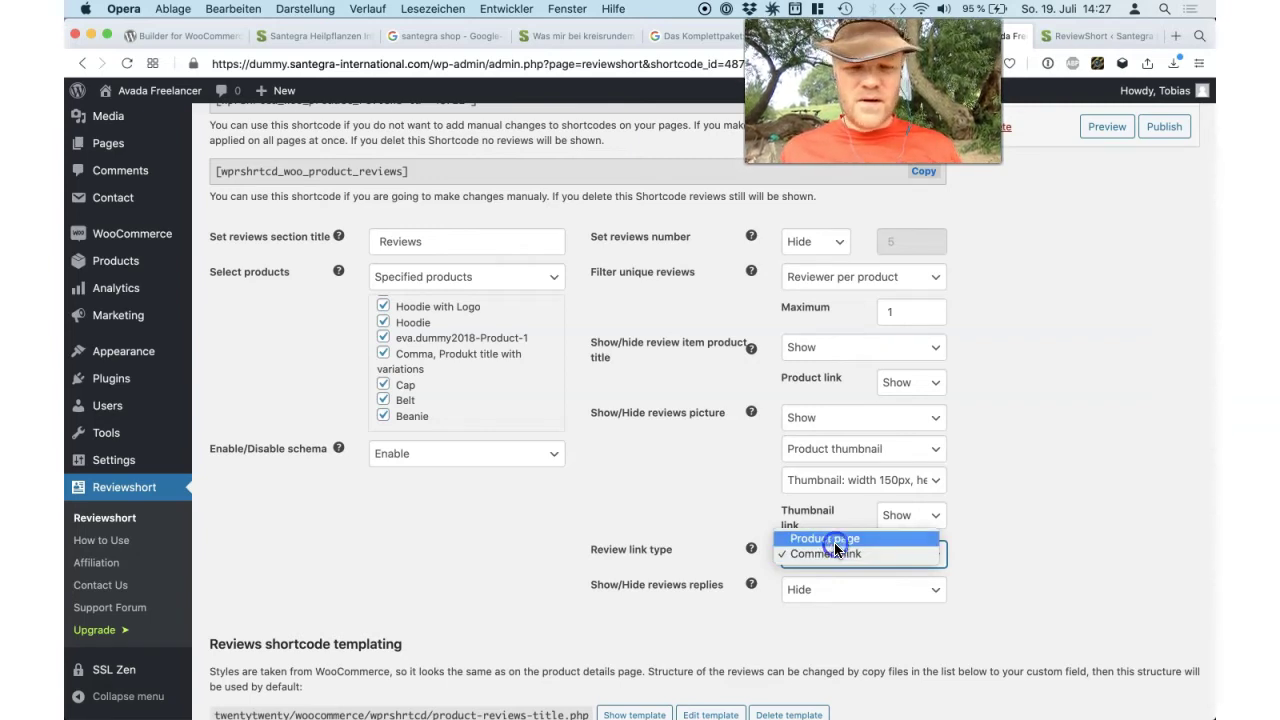
click(835, 540)
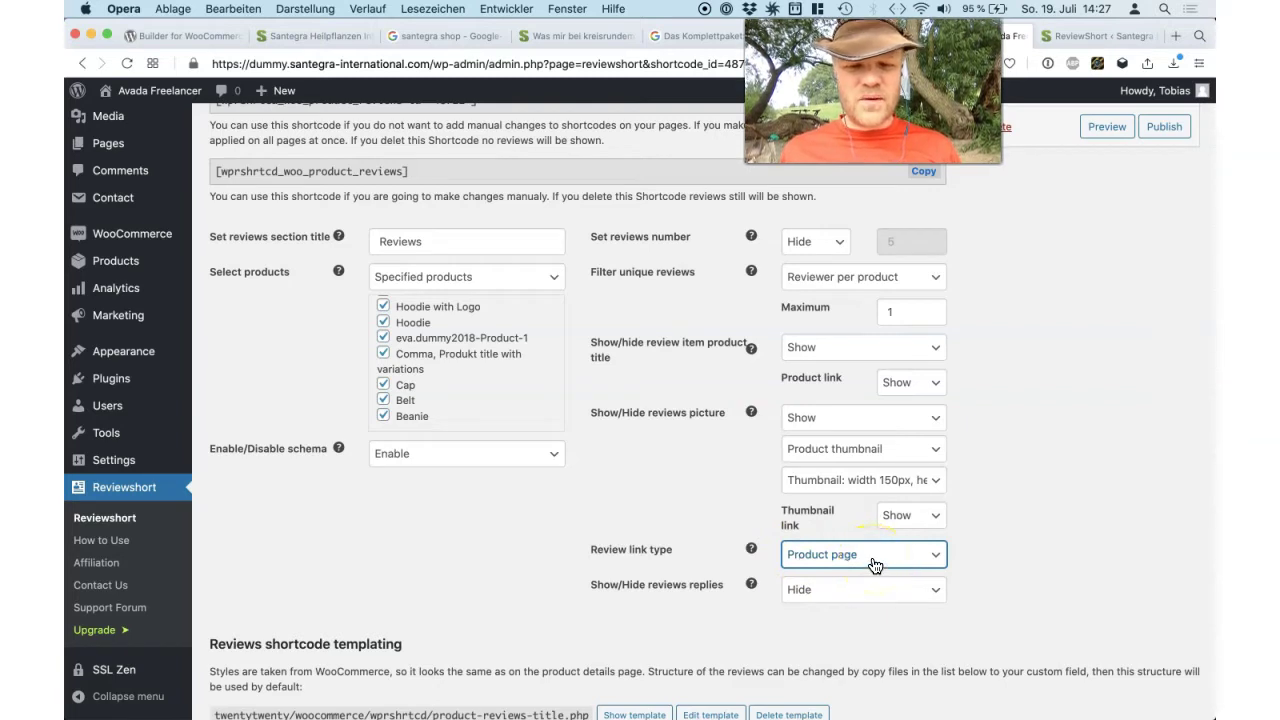
Step: Set the display of reviews replies to Show
click(801, 591)
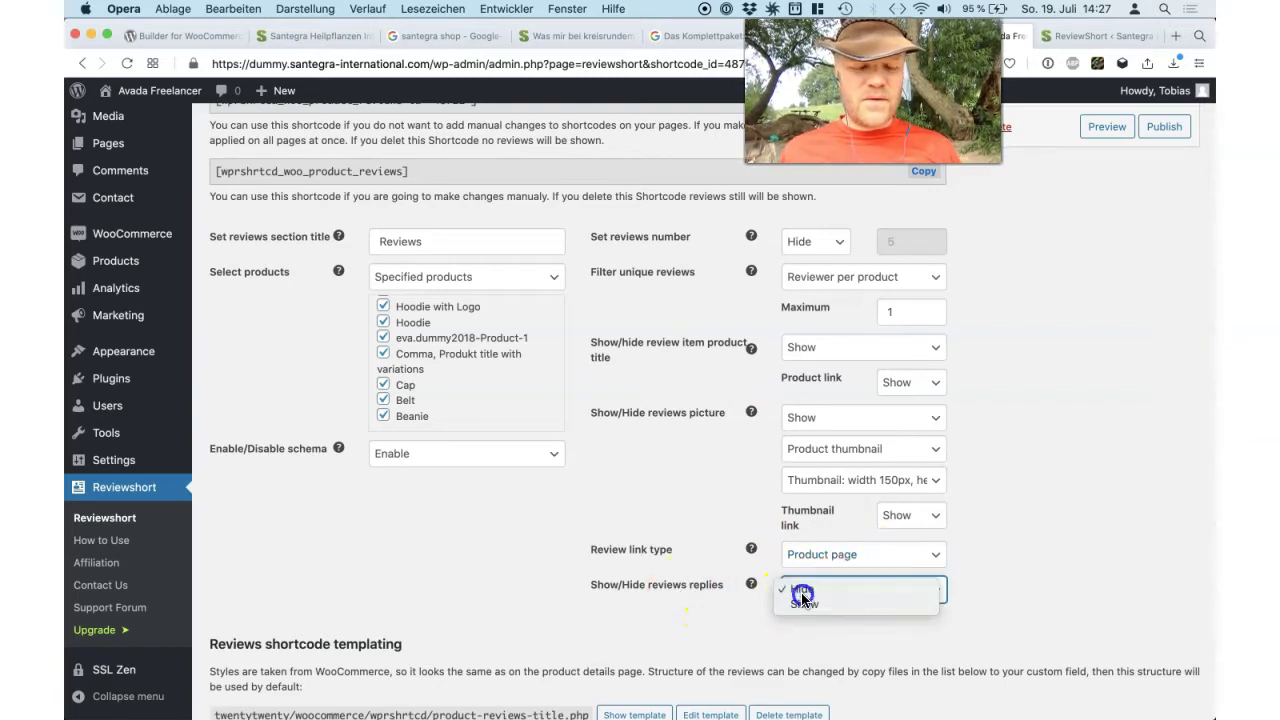
click(801, 591)
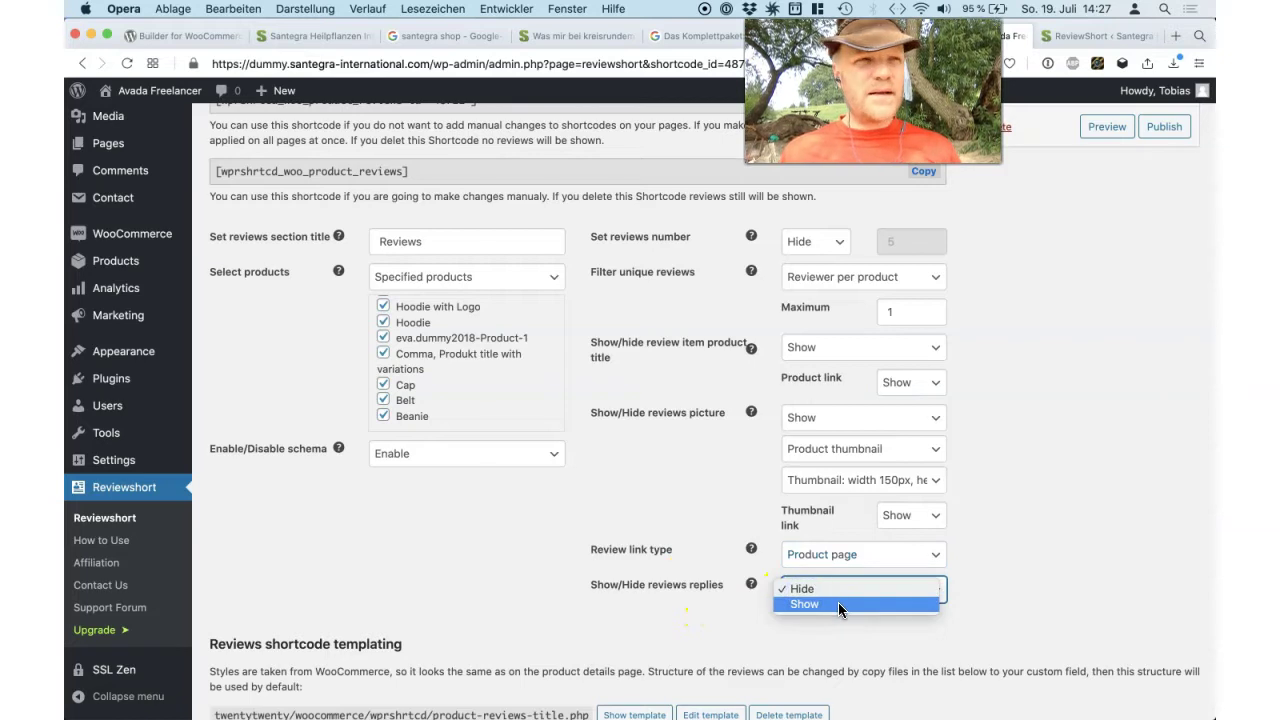
click(822, 608)
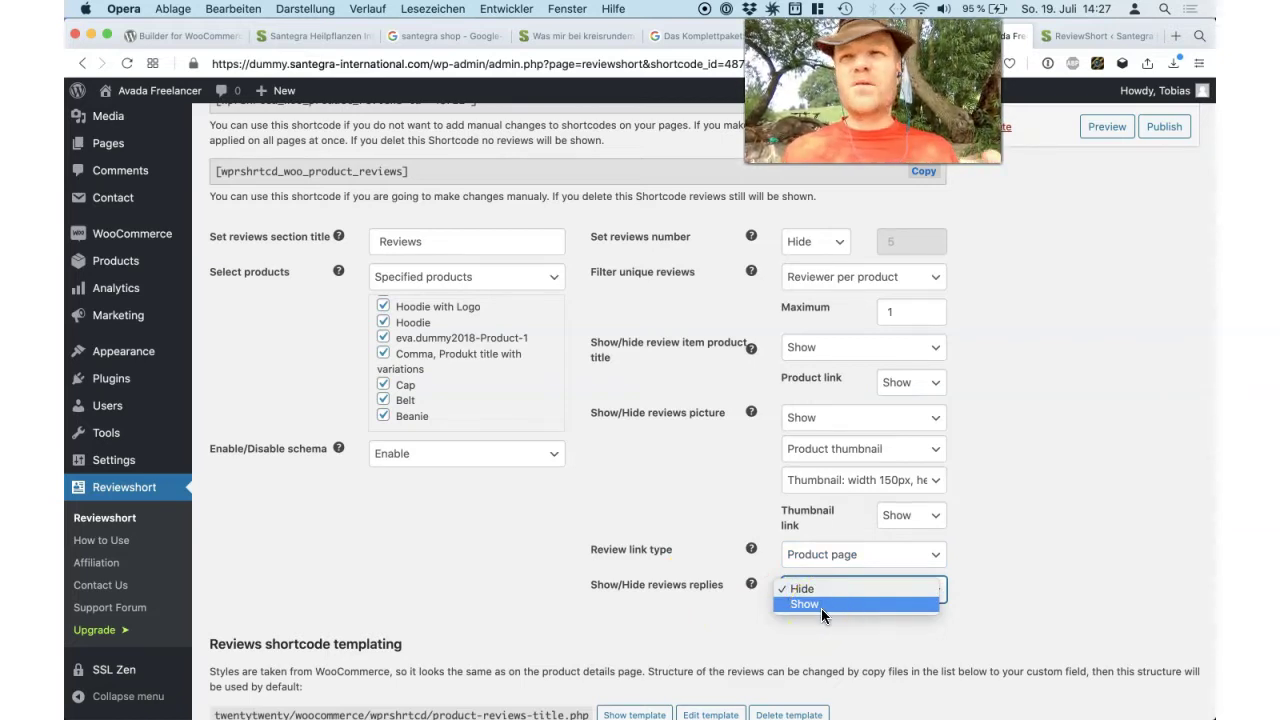
click(821, 608)
click(893, 632)
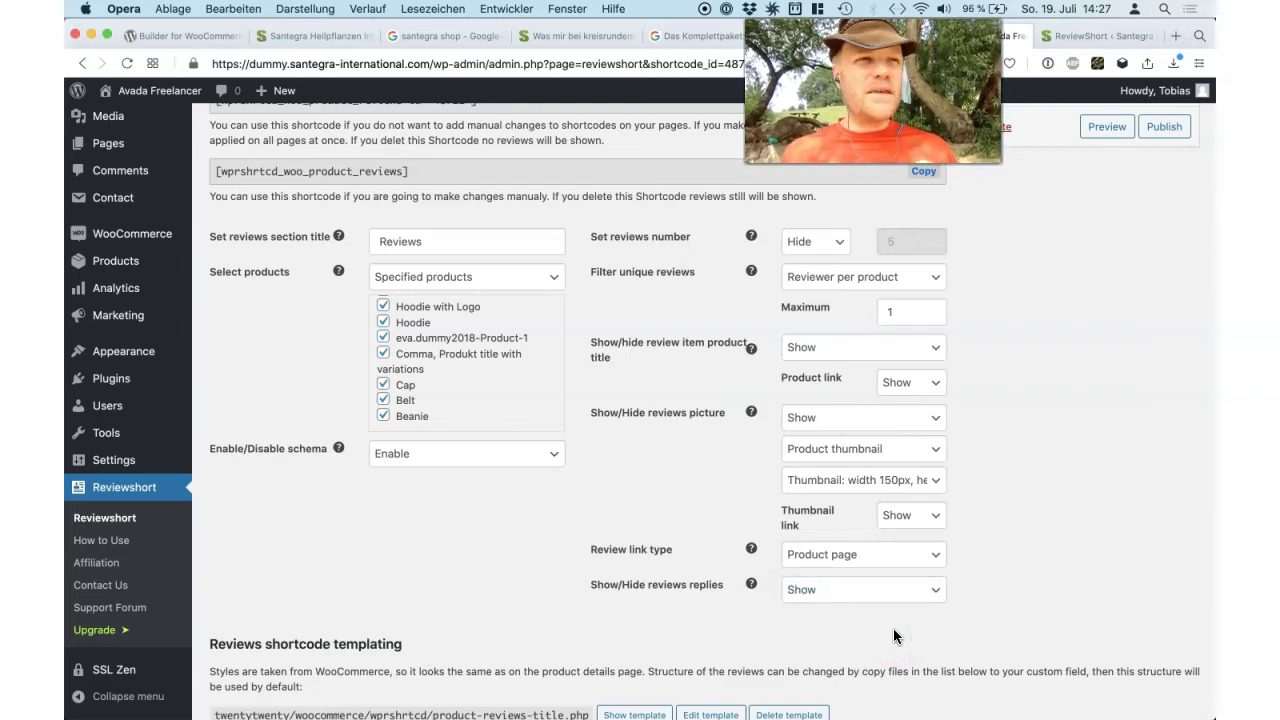
click(1099, 574)
Step: Preview the review shortcode and examine the section title and average rating summary
scroll(1099, 571, up, 2)
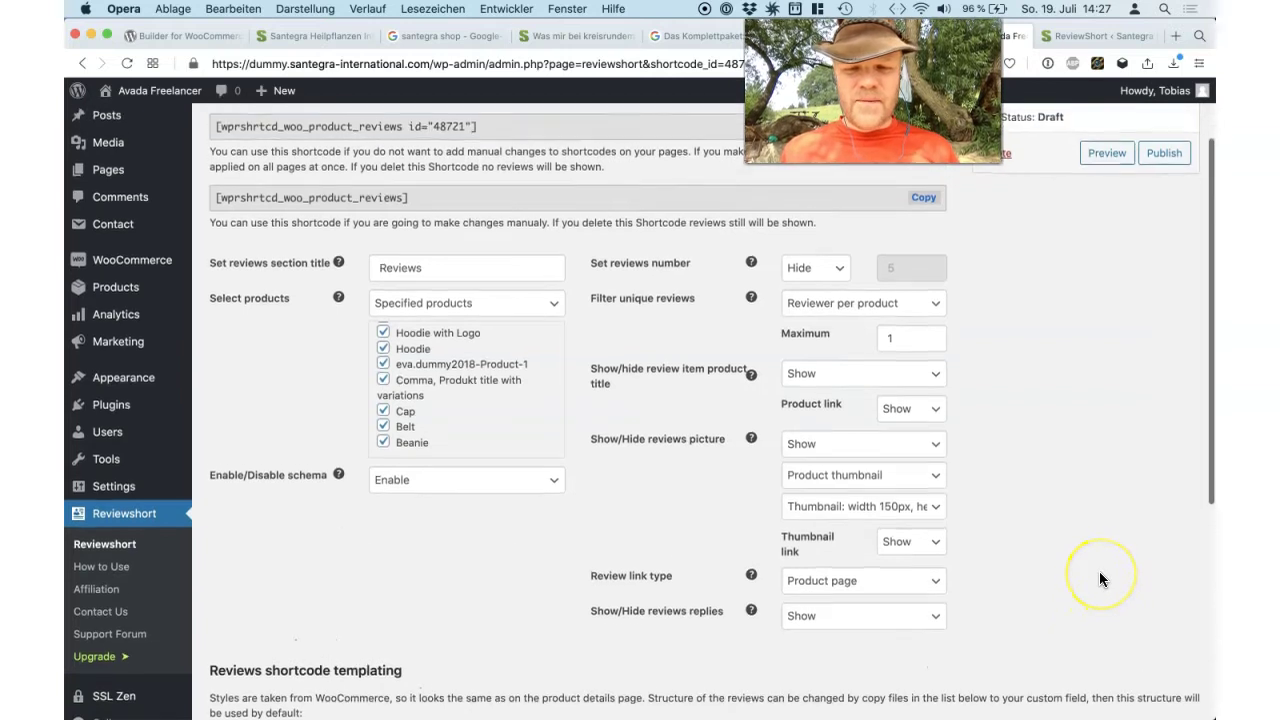
scroll(1137, 408, up, 3)
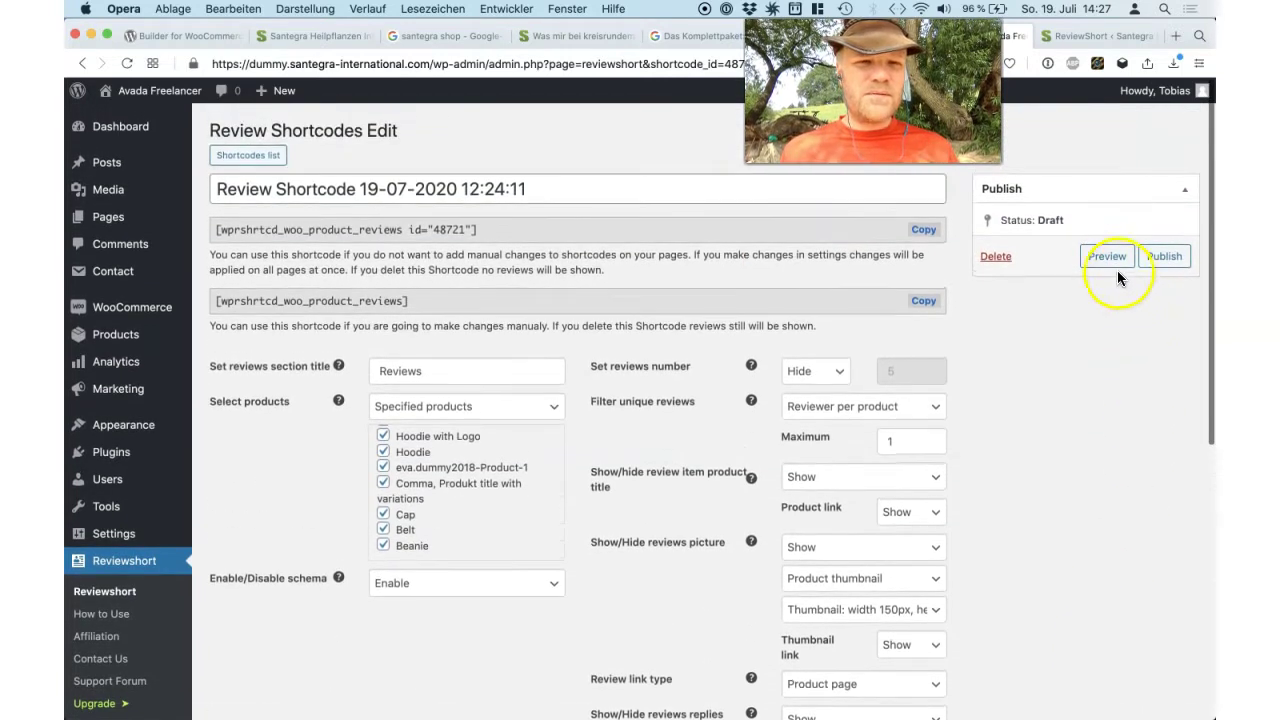
click(1110, 259)
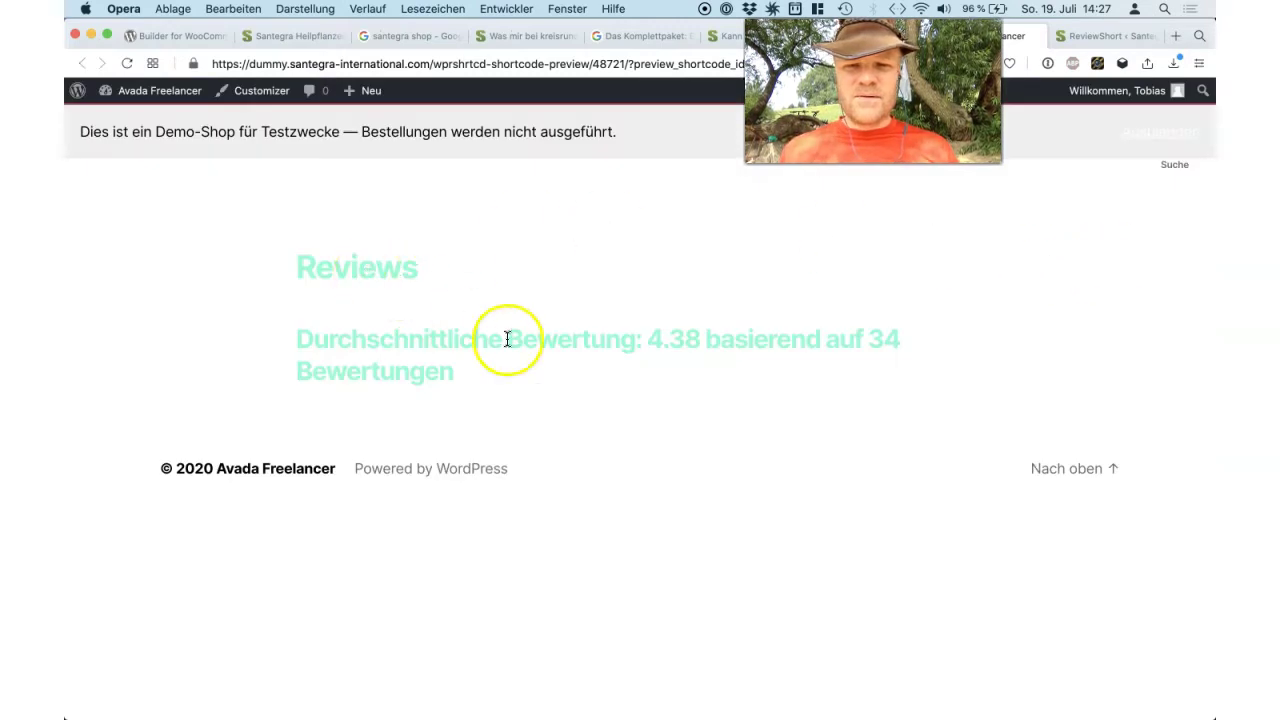
drag(549, 377, 300, 266)
click(414, 323)
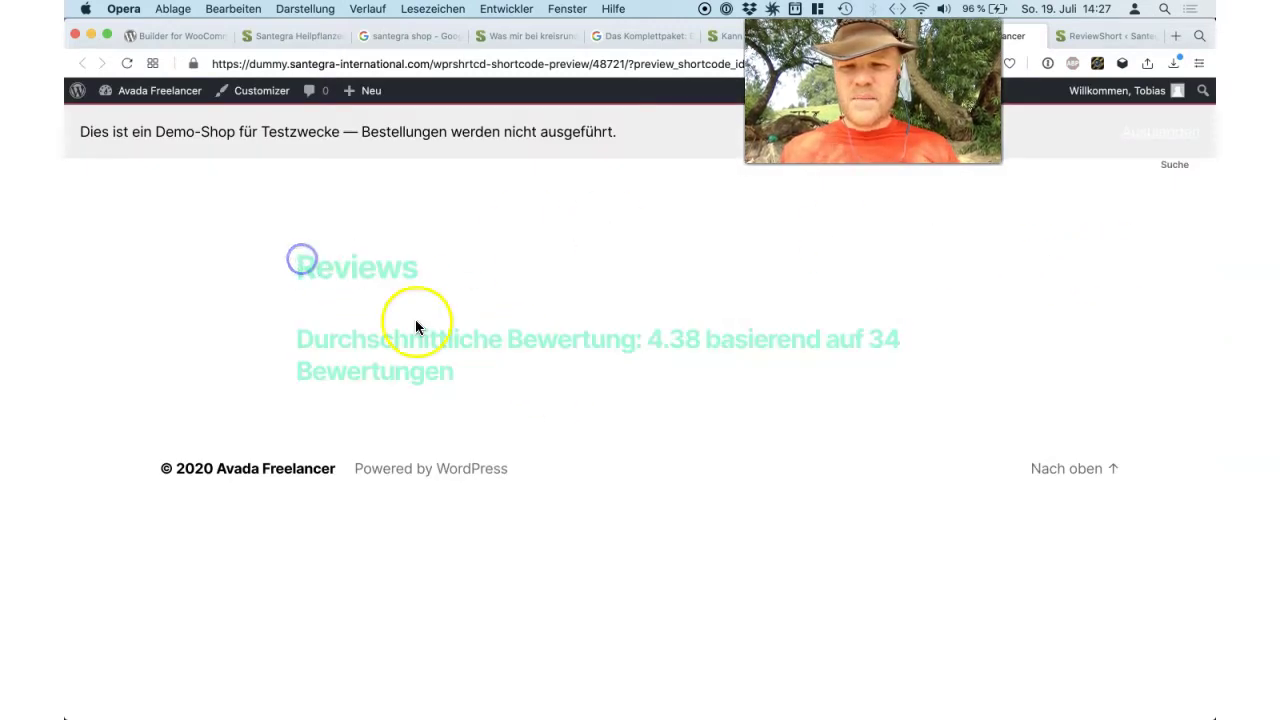
drag(481, 373, 293, 276)
click(293, 276)
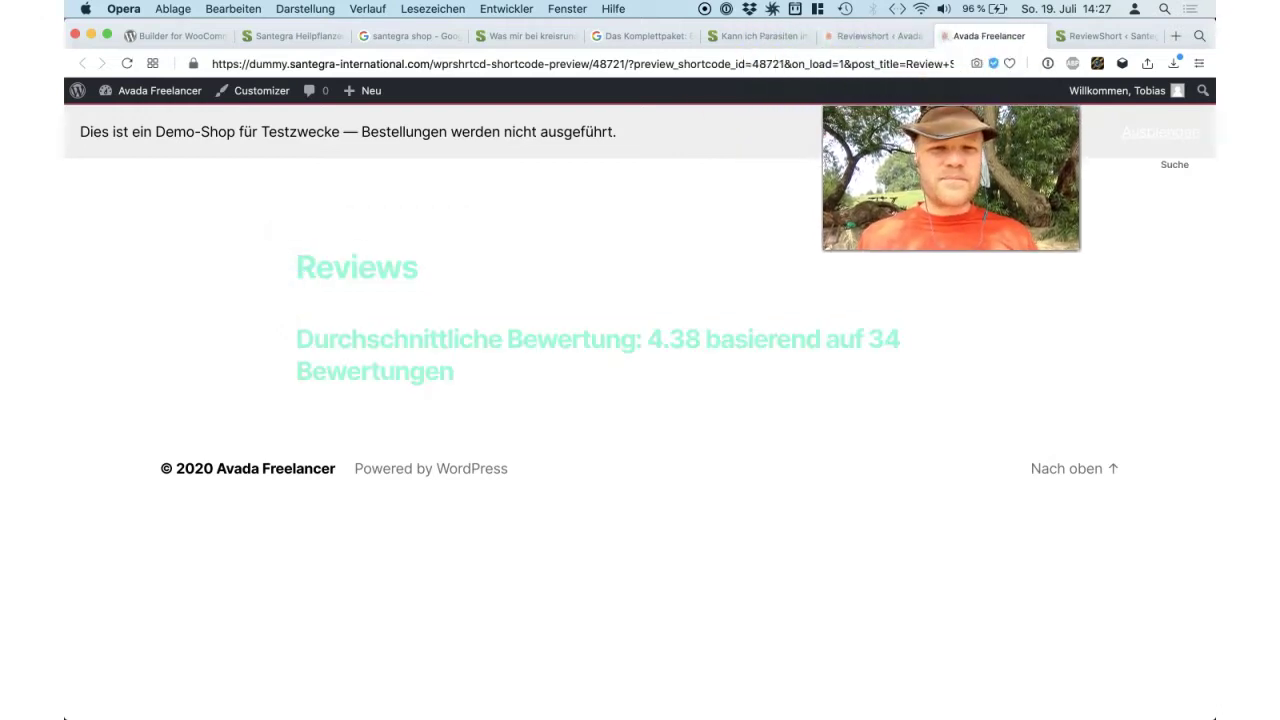
Step: Check the preview against the shortcode settings, comparing the rating summary with the configured options
click(886, 37)
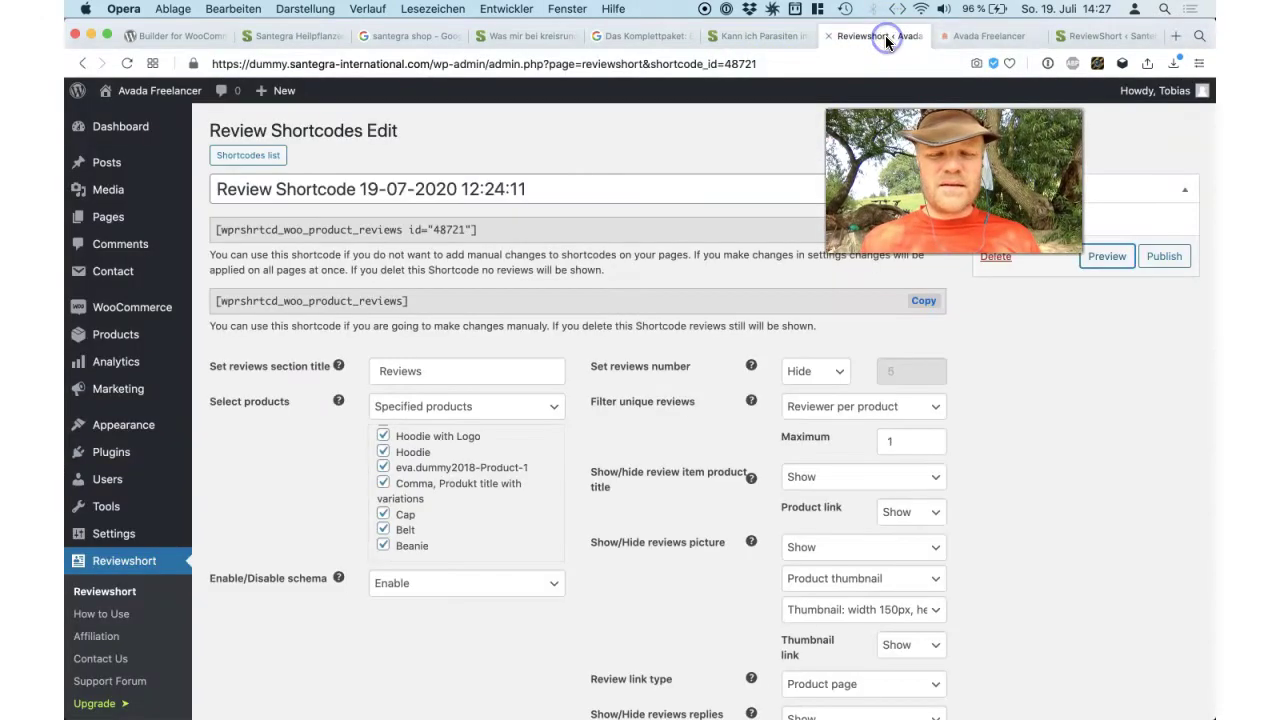
click(992, 37)
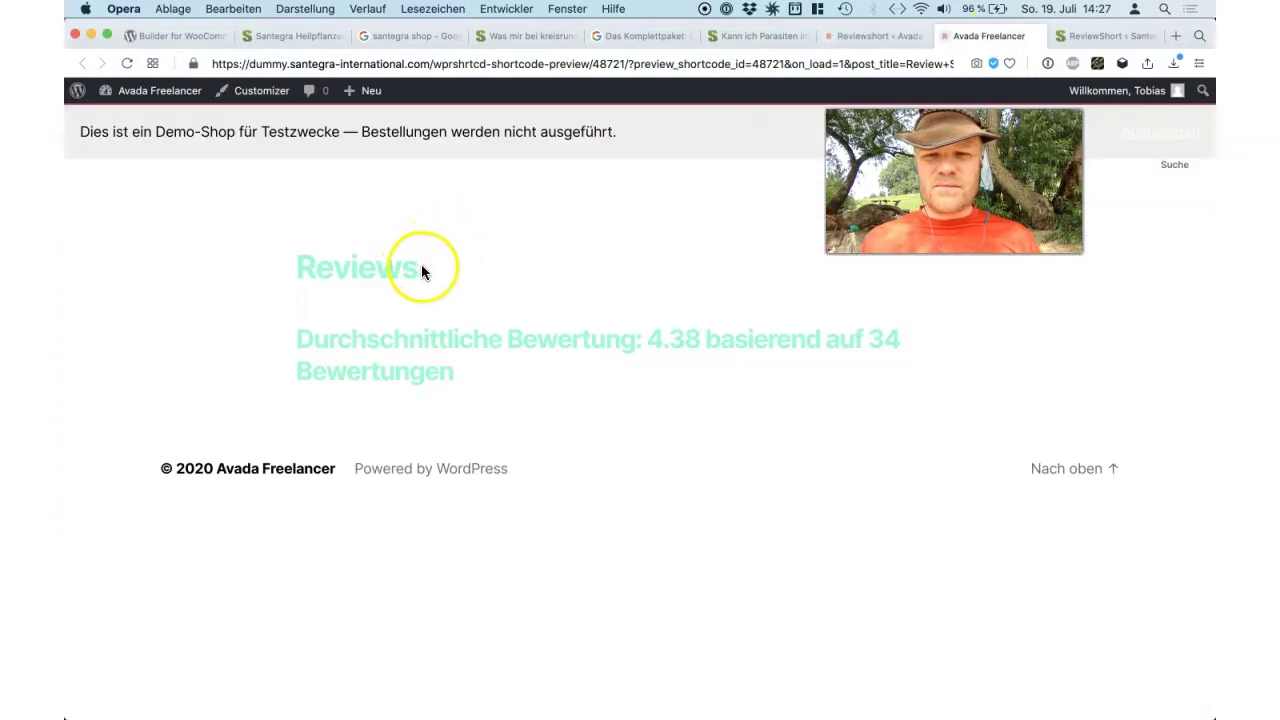
drag(421, 270, 489, 363)
click(292, 269)
click(489, 363)
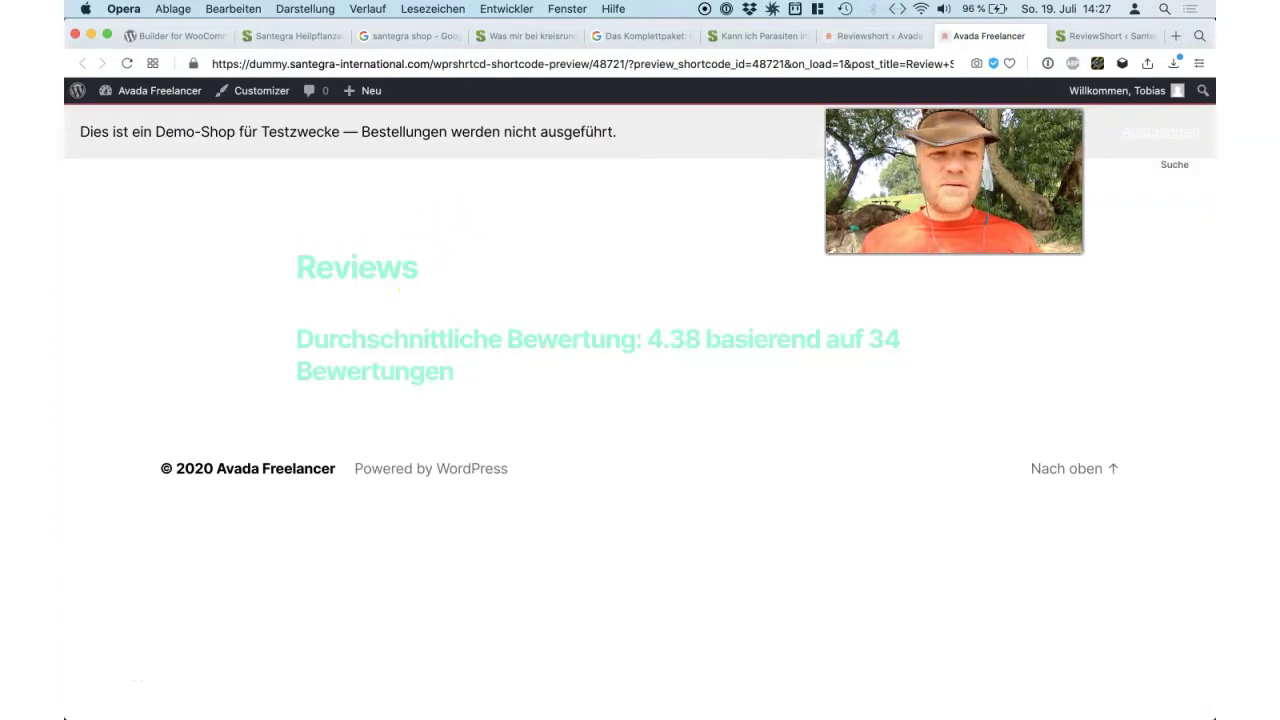
Step: In the shortcode settings, set the reviews number option to Number with 5 reviews
click(890, 38)
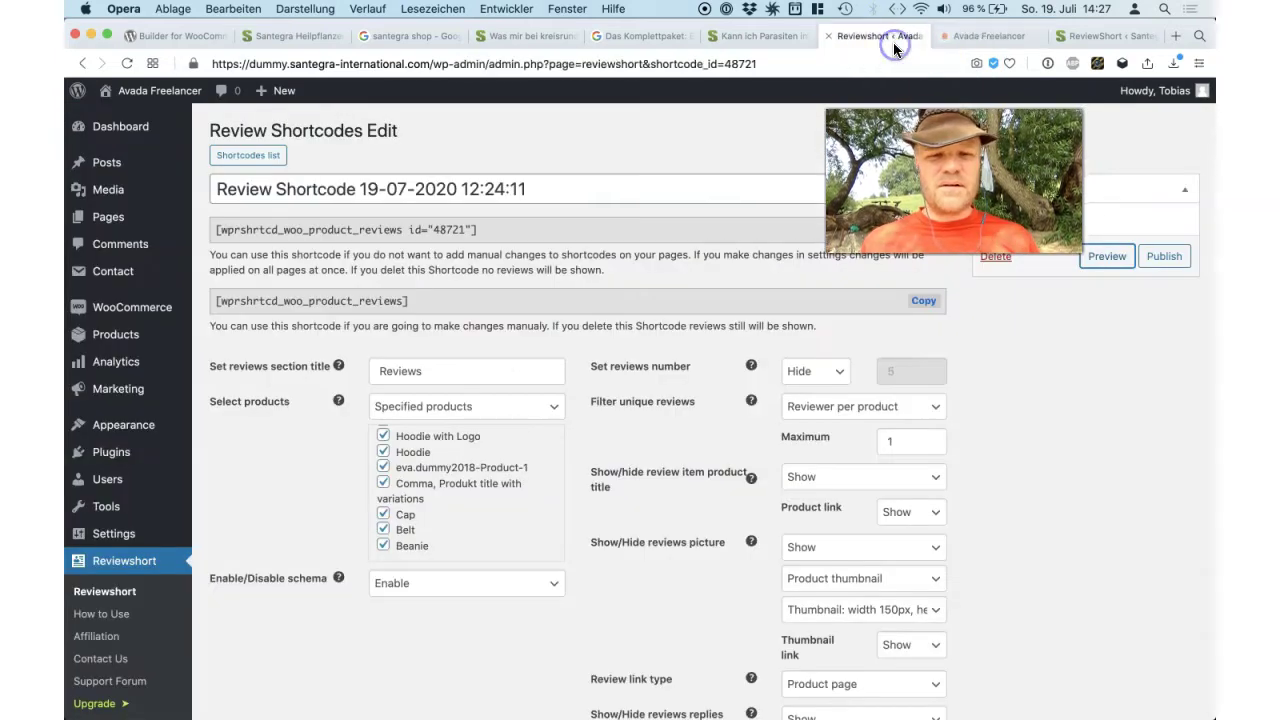
click(803, 381)
click(803, 386)
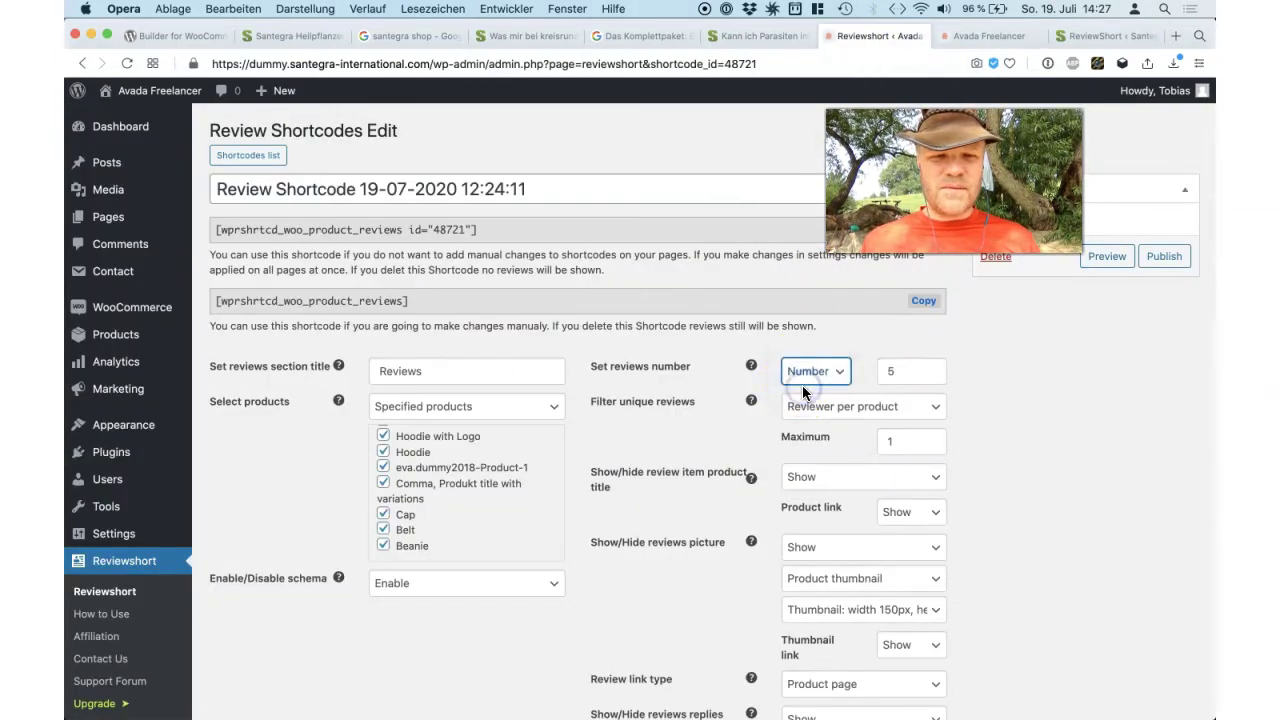
click(970, 380)
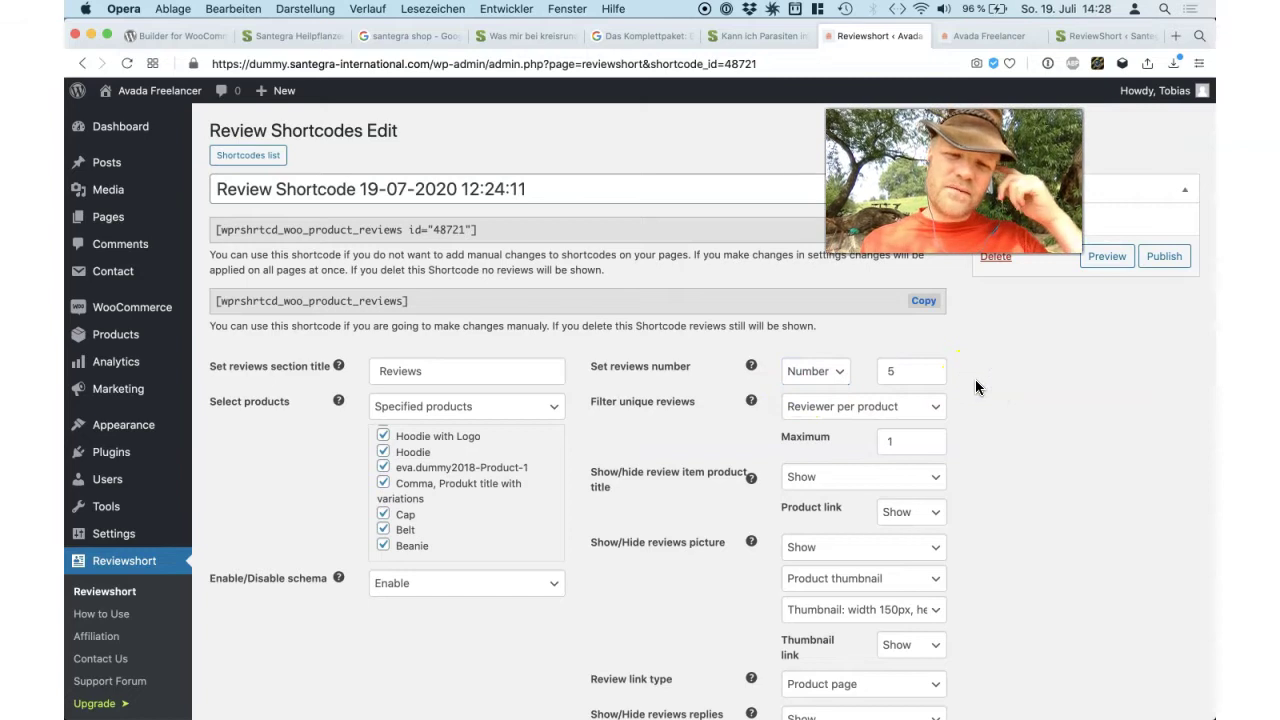
Step: Preview the shortcode again and examine the listed reviews with their thumbnails, linked product titles and star ratings
click(1107, 257)
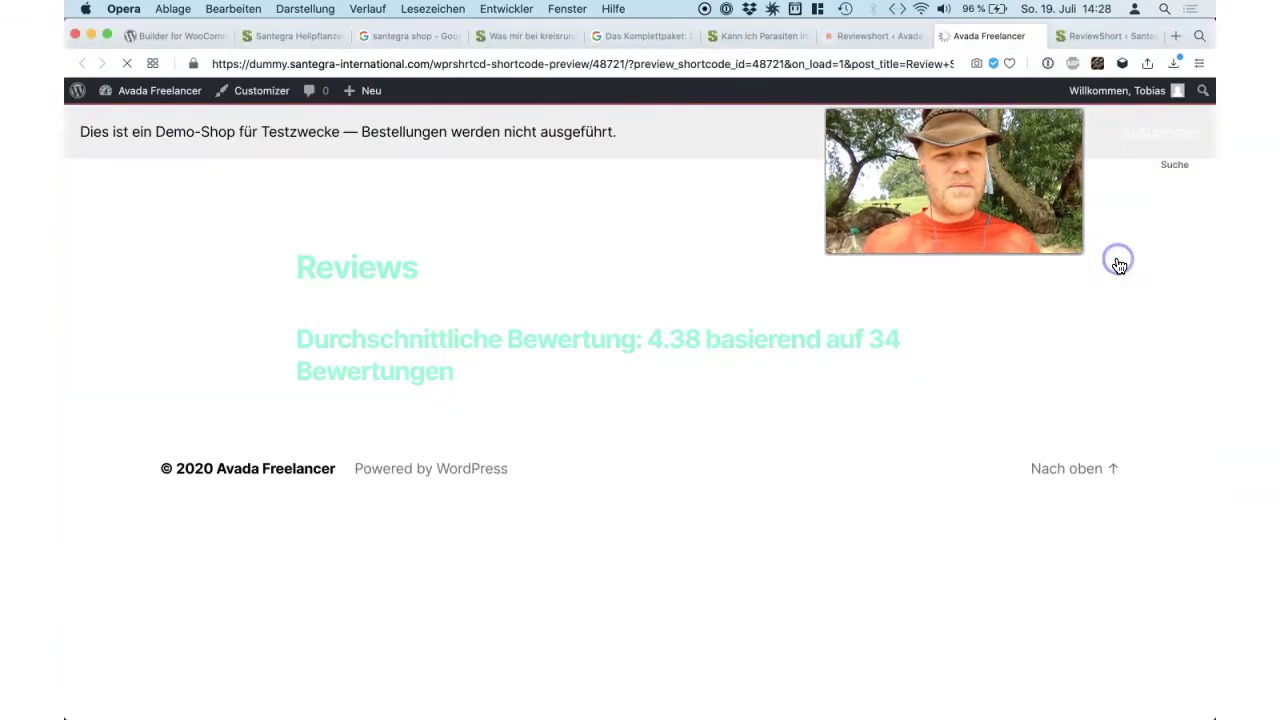
click(766, 488)
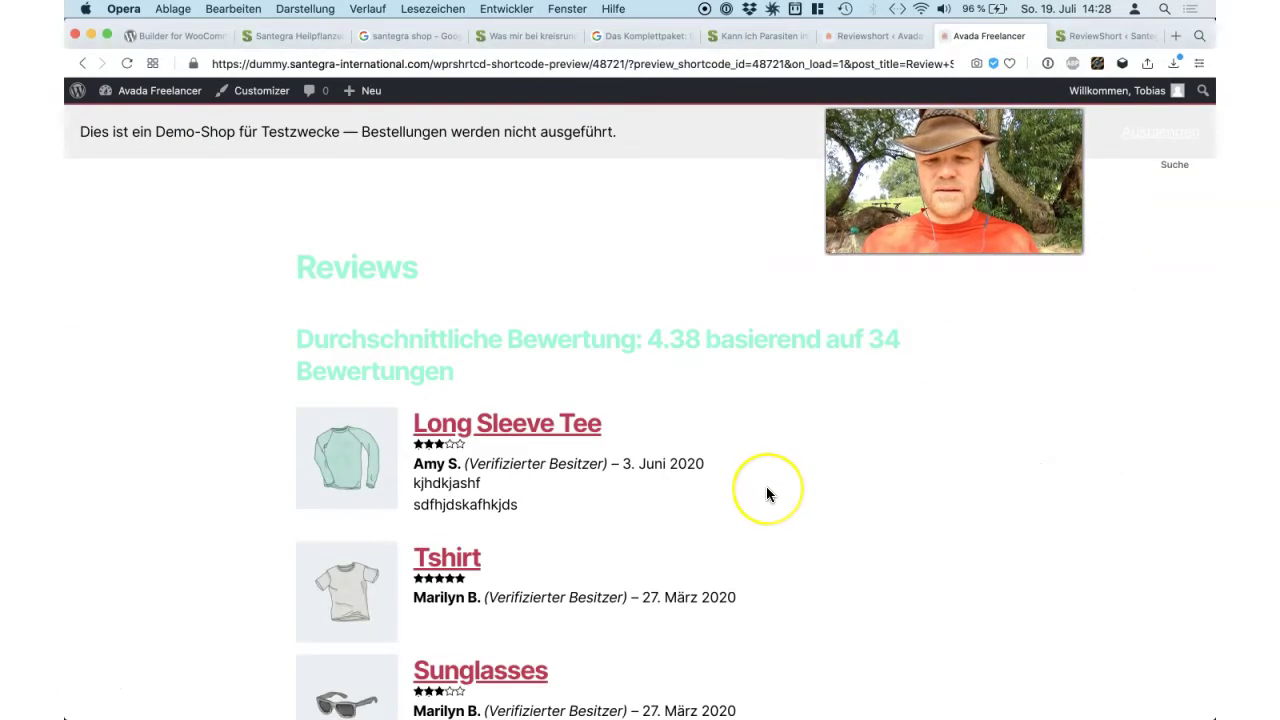
scroll(766, 490, down, 3)
scroll(767, 490, down, 4)
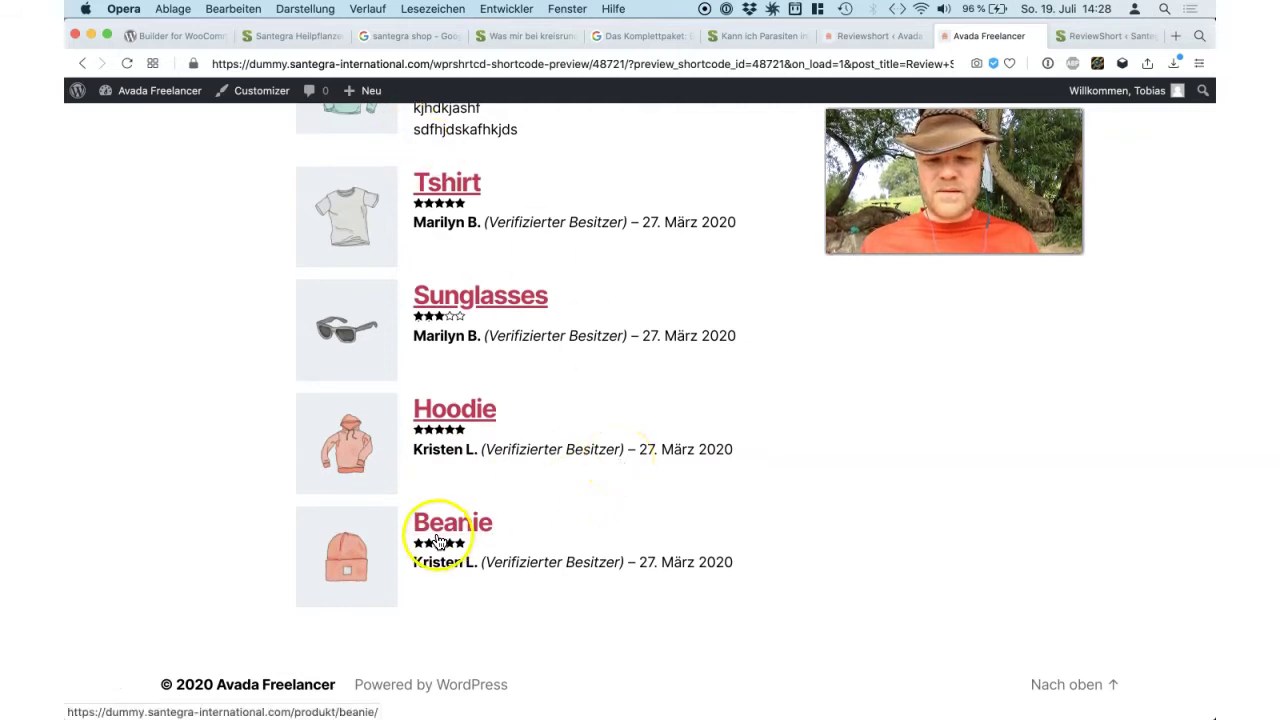
Step: Compare the review shortcode's settings with its preview, from the review number down to the replies option
click(855, 40)
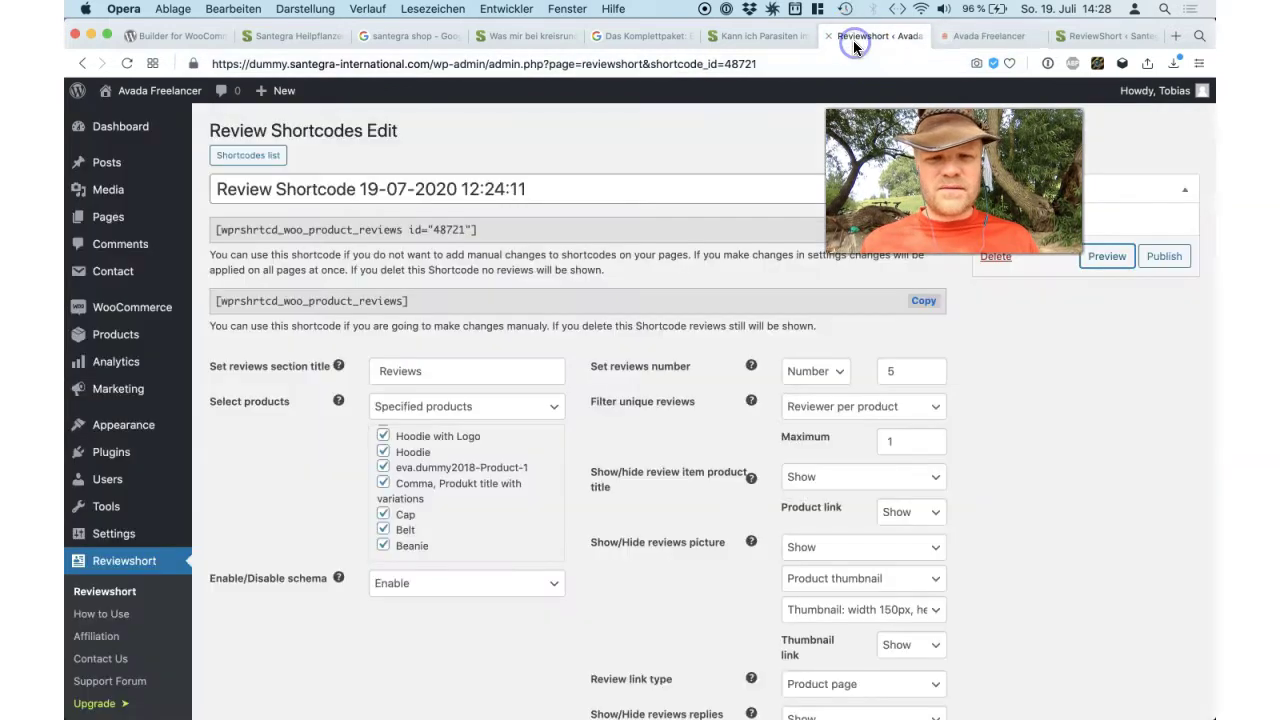
scroll(730, 490, down, 10)
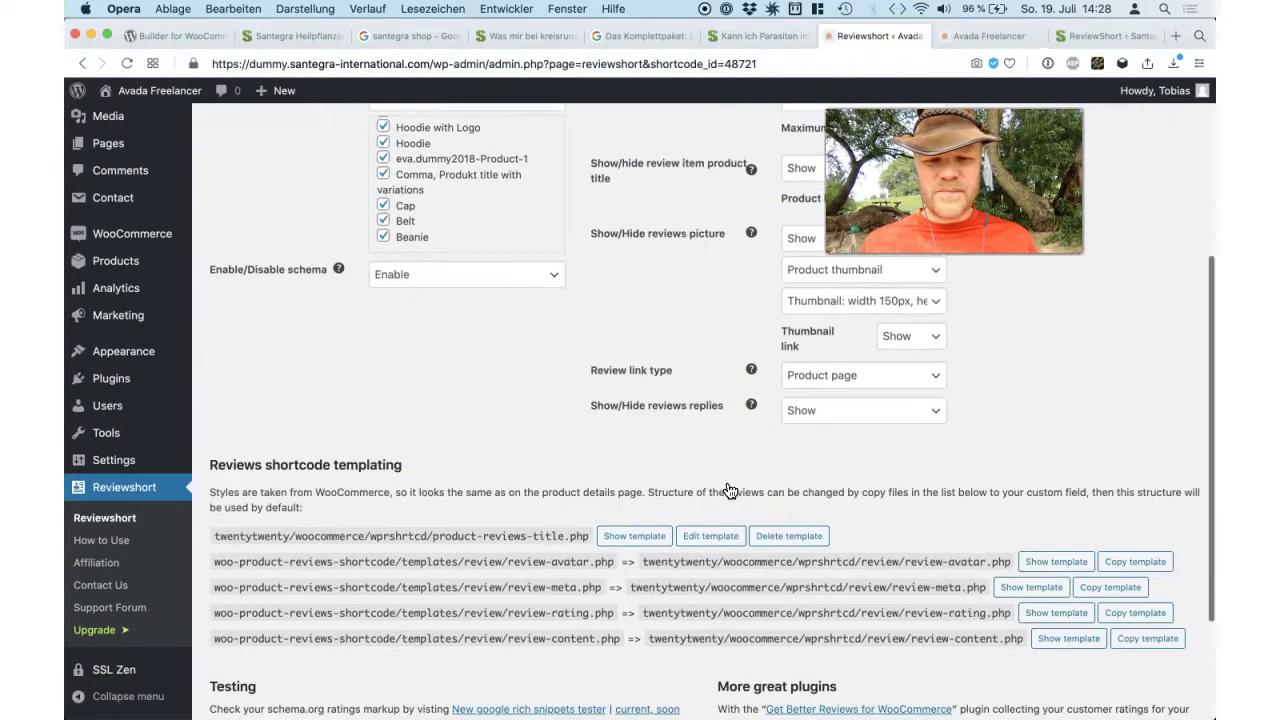
click(988, 36)
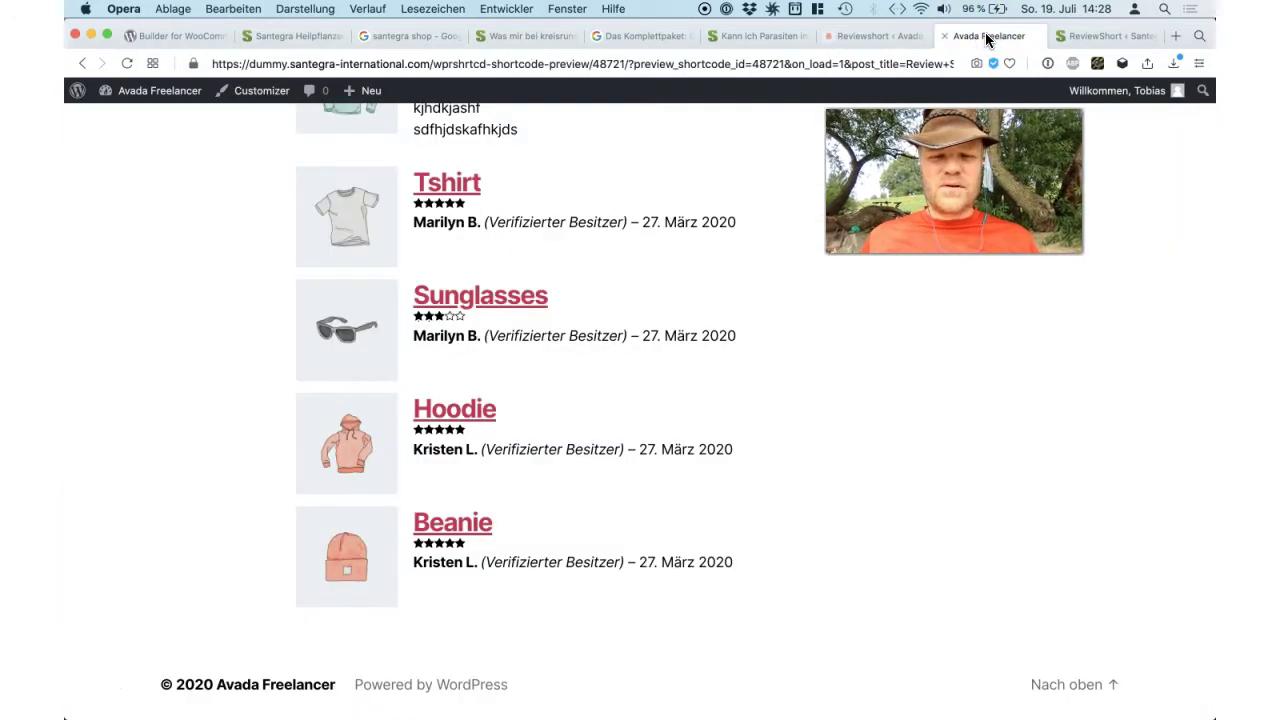
click(872, 36)
scroll(566, 312, up, 4)
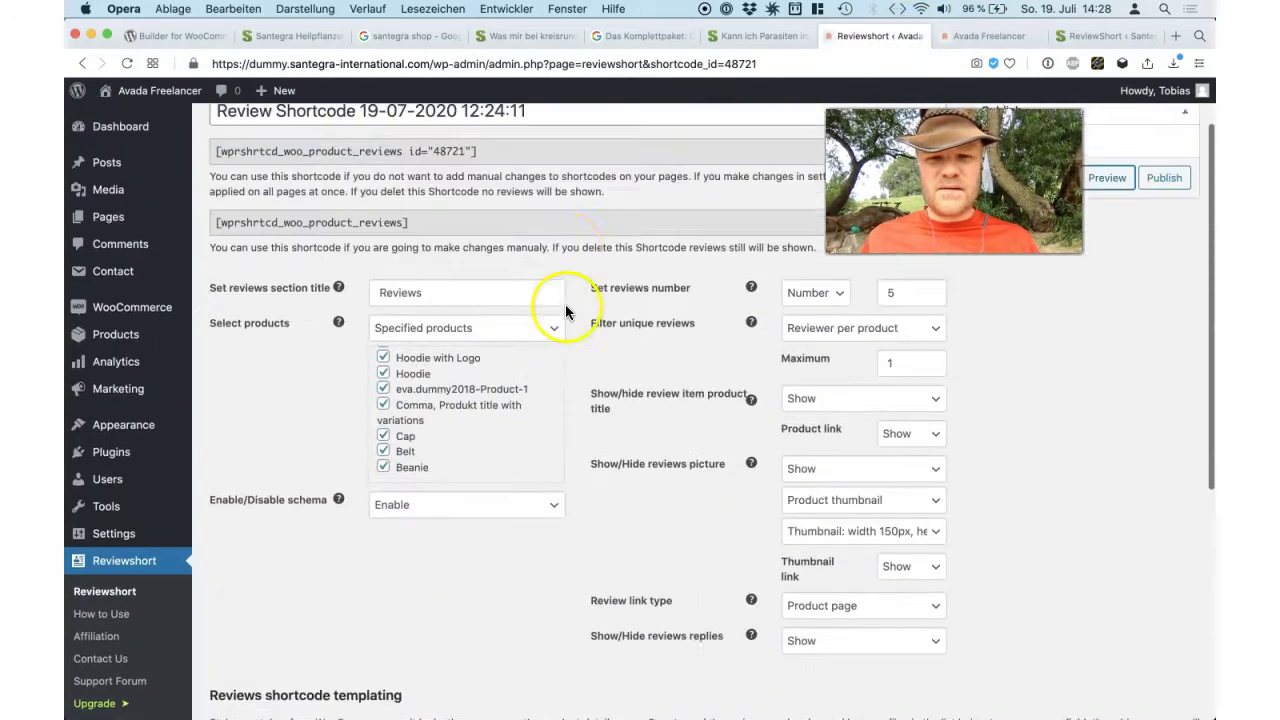
scroll(565, 304, up, 2)
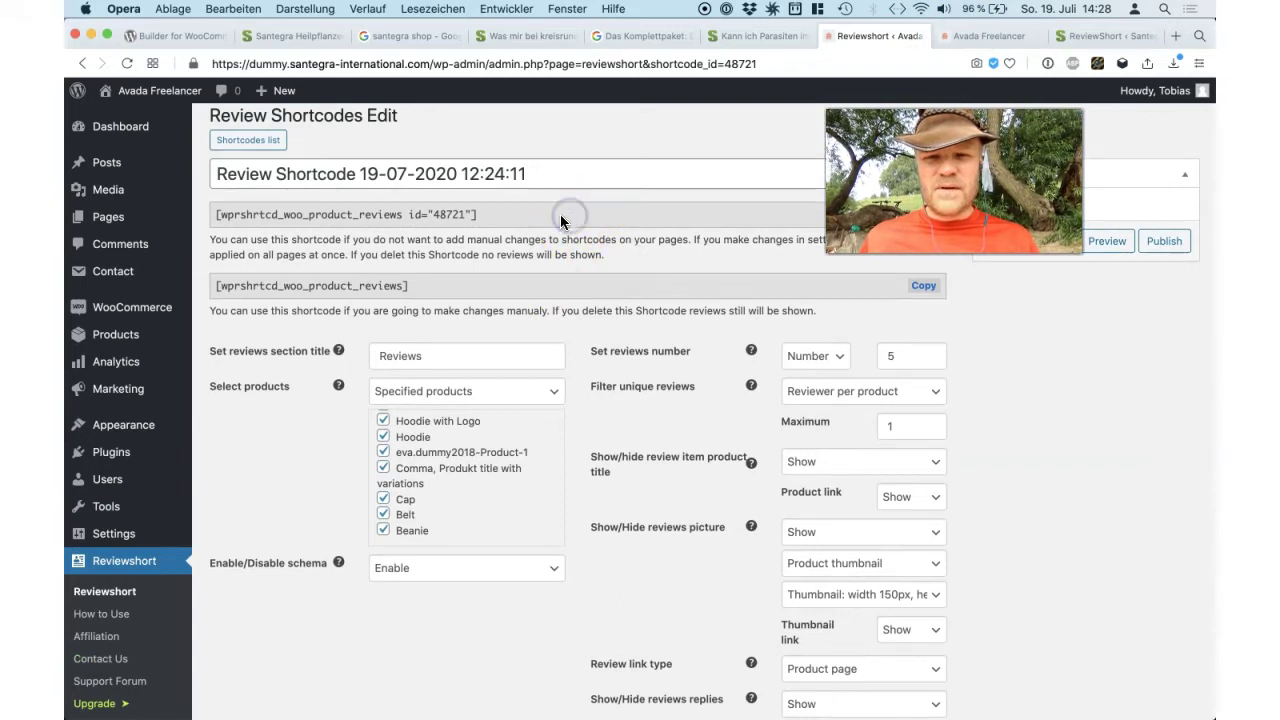
Step: Delete the theme's copy of the product-reviews-title.php template
scroll(557, 215, down, 5)
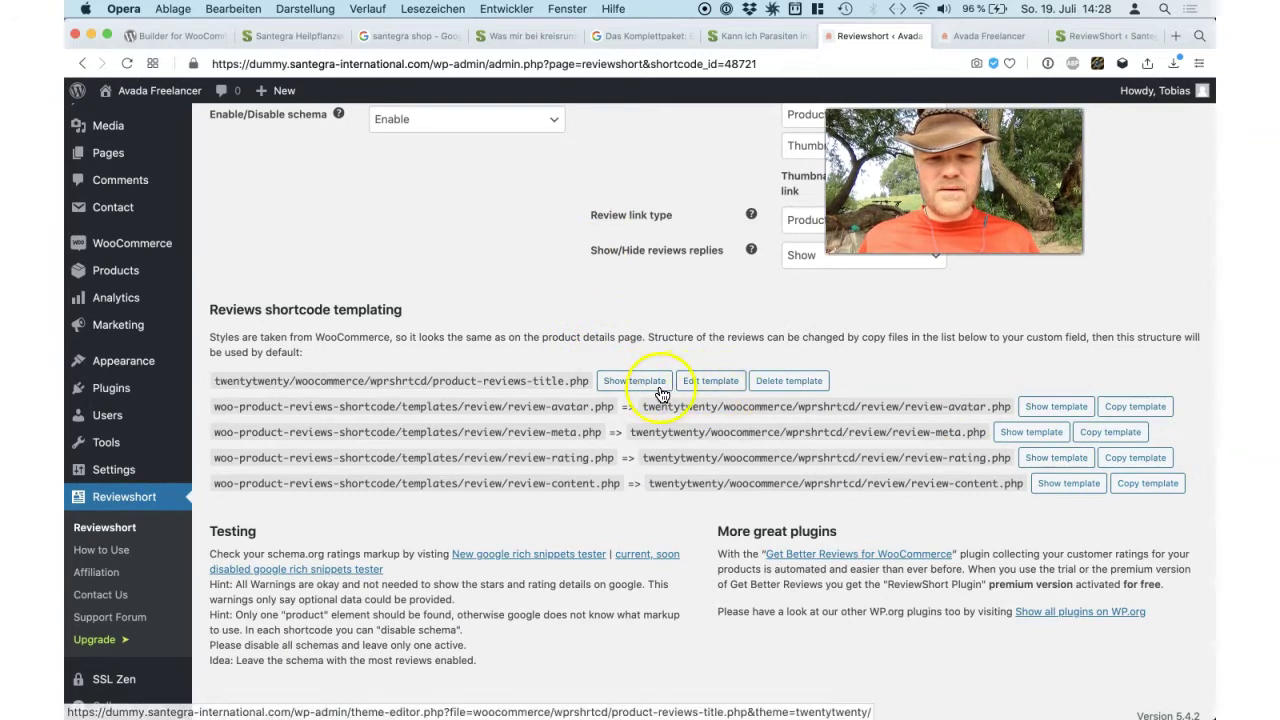
click(789, 380)
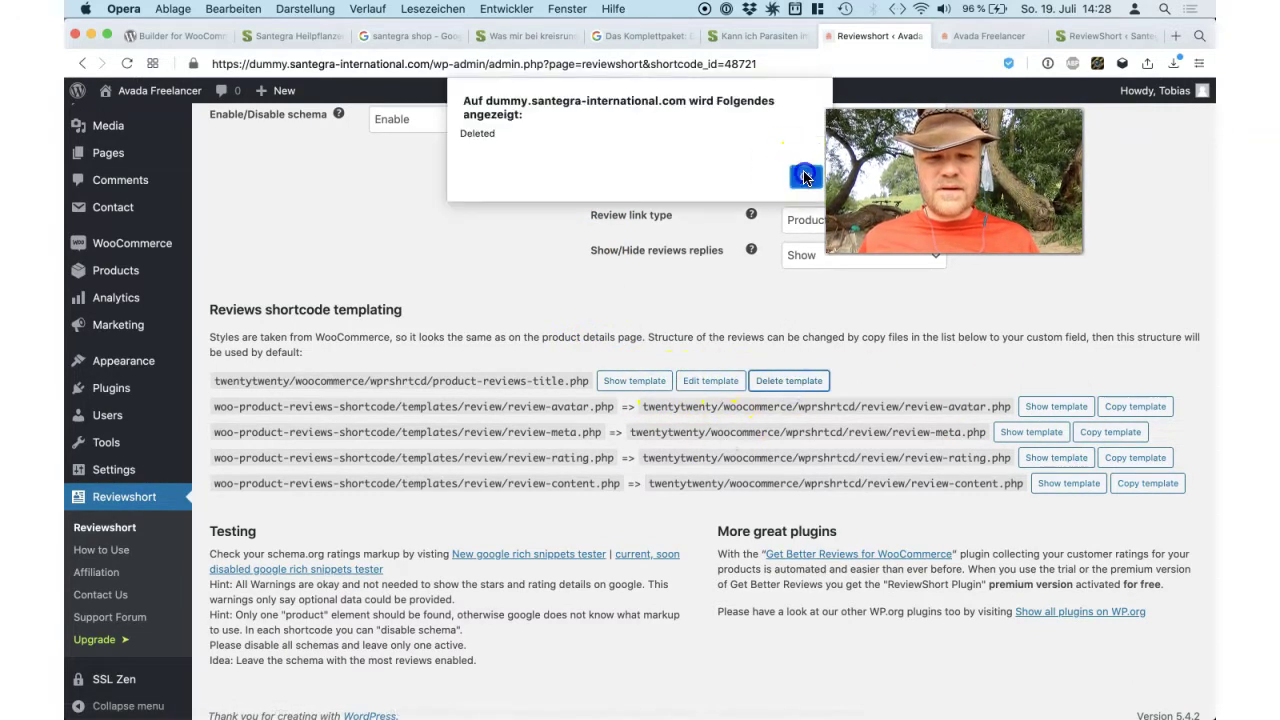
click(805, 177)
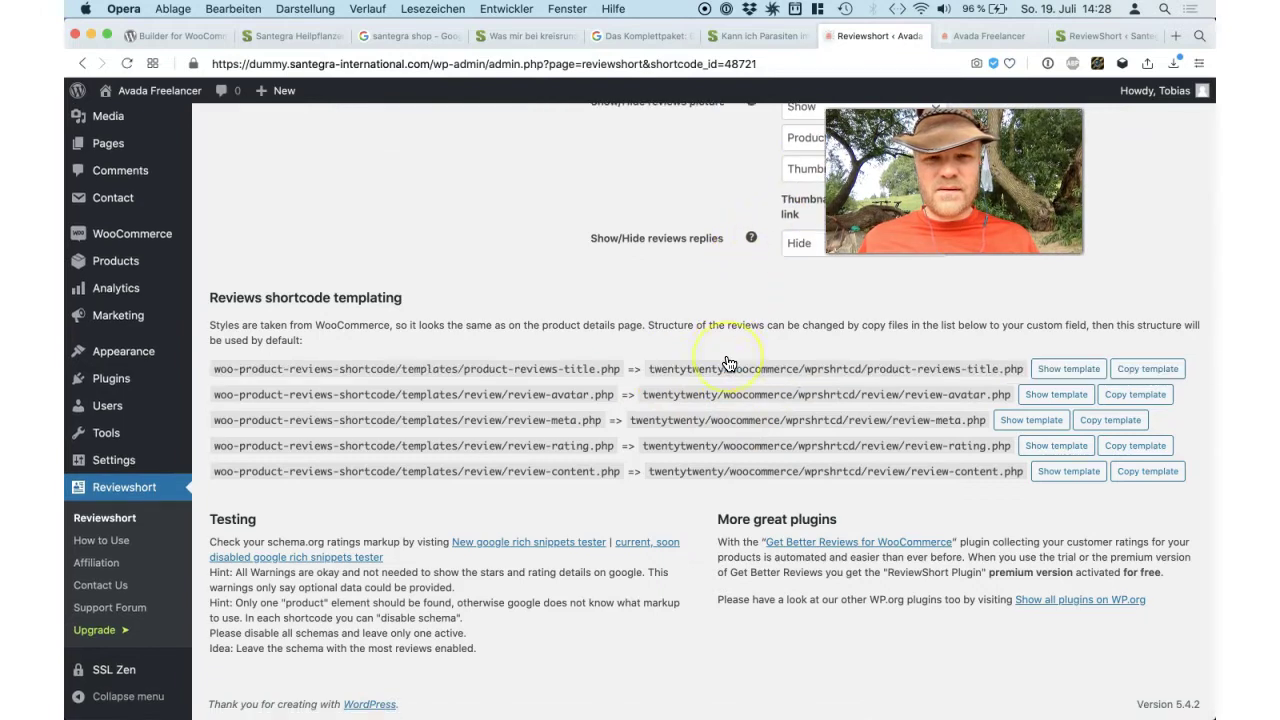
Step: Copy the product-reviews-title, review-avatar, review-meta, review-rating and review-content templates into the twentytwenty theme
scroll(728, 363, up, 1)
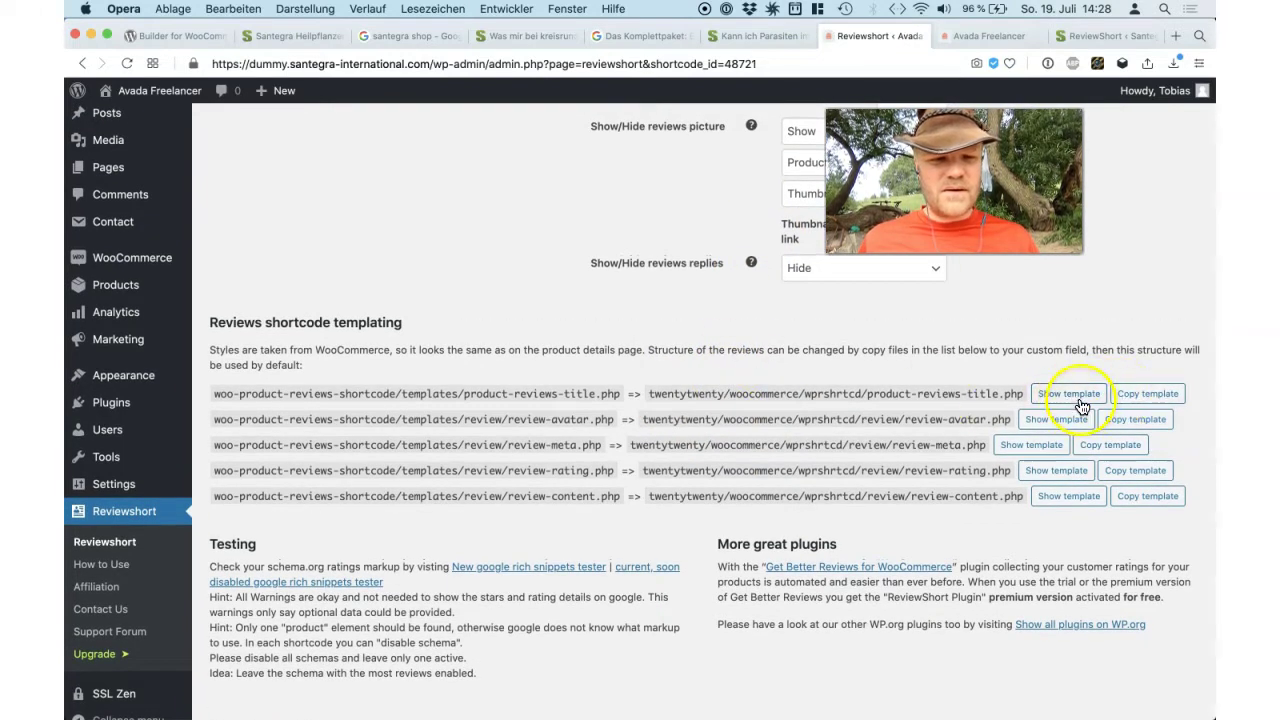
click(1134, 398)
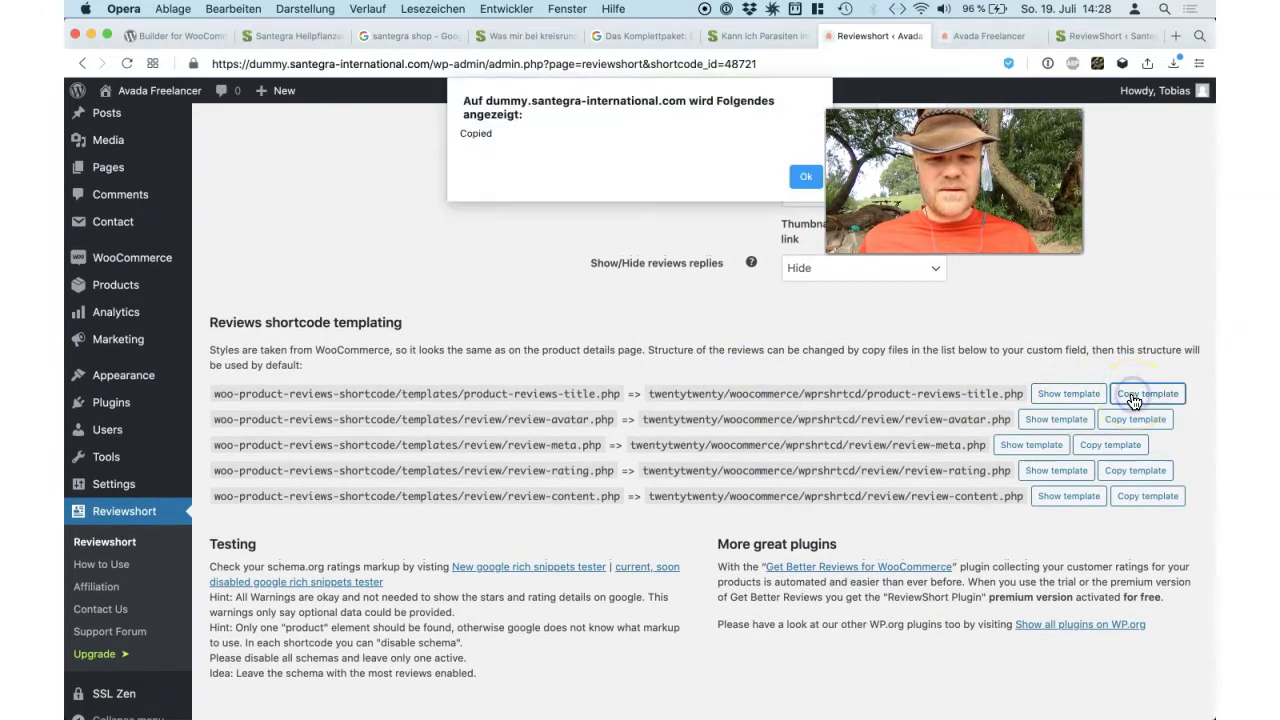
click(795, 186)
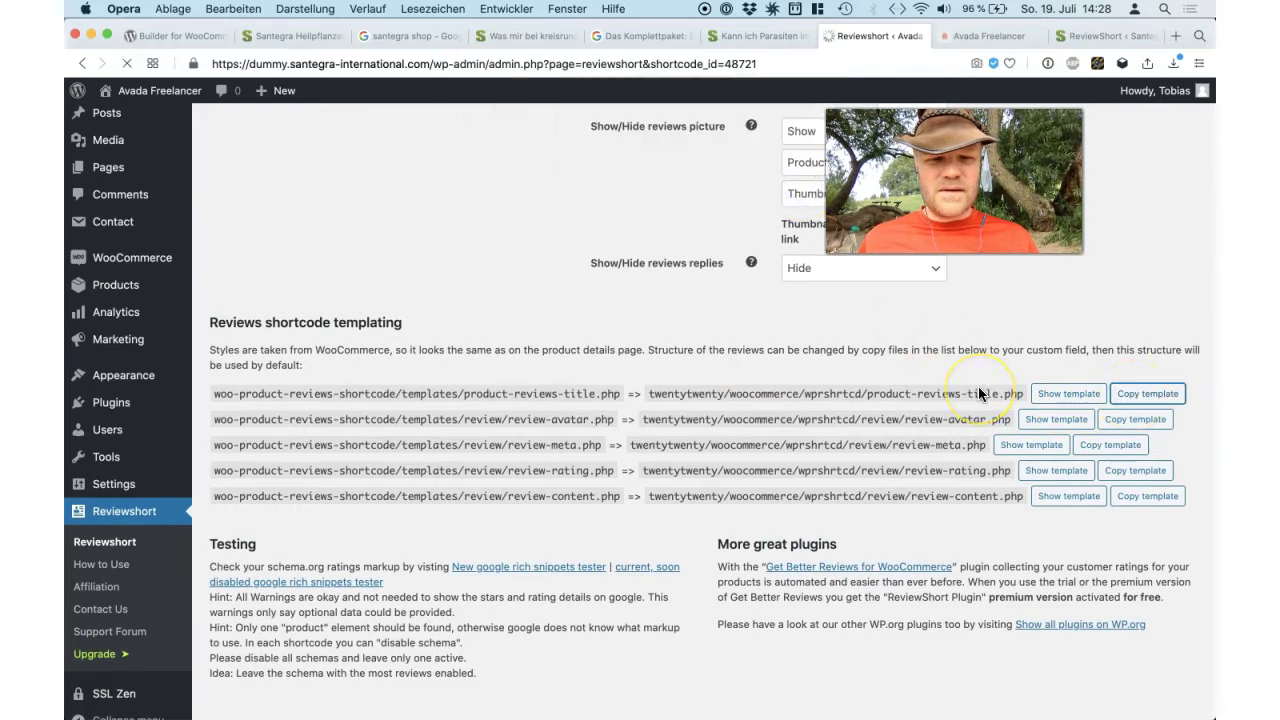
click(1139, 426)
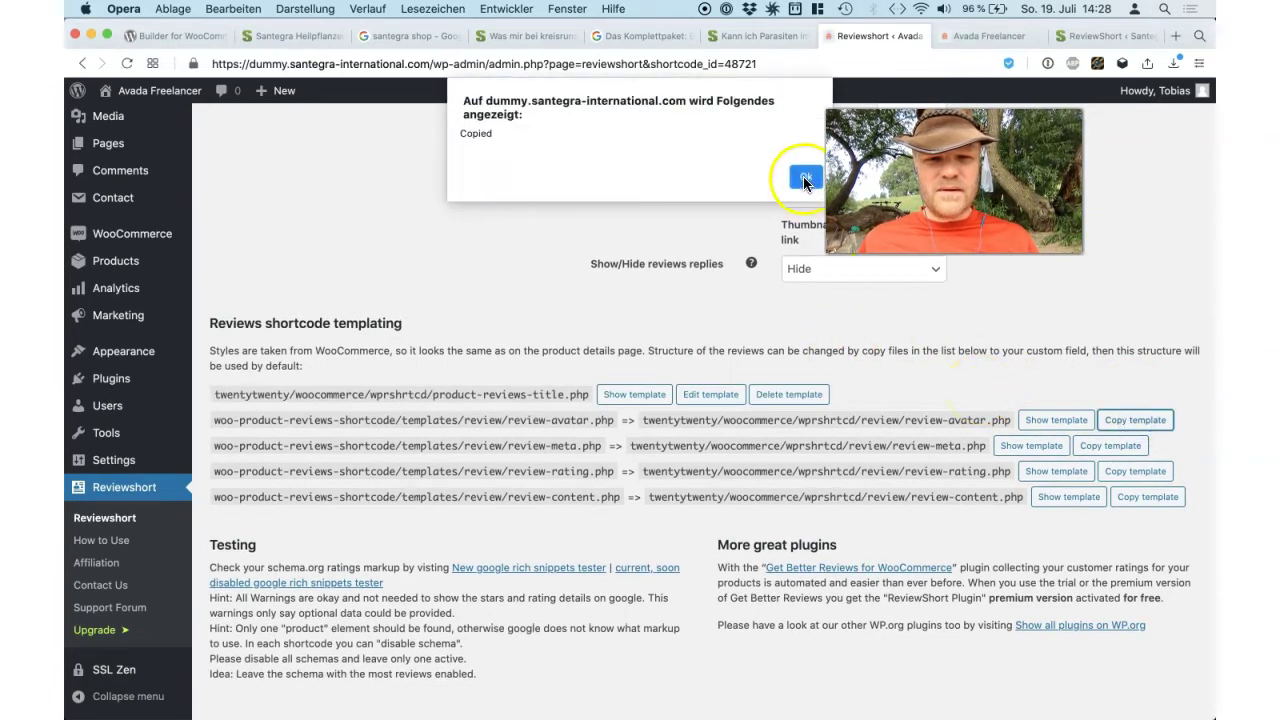
click(805, 179)
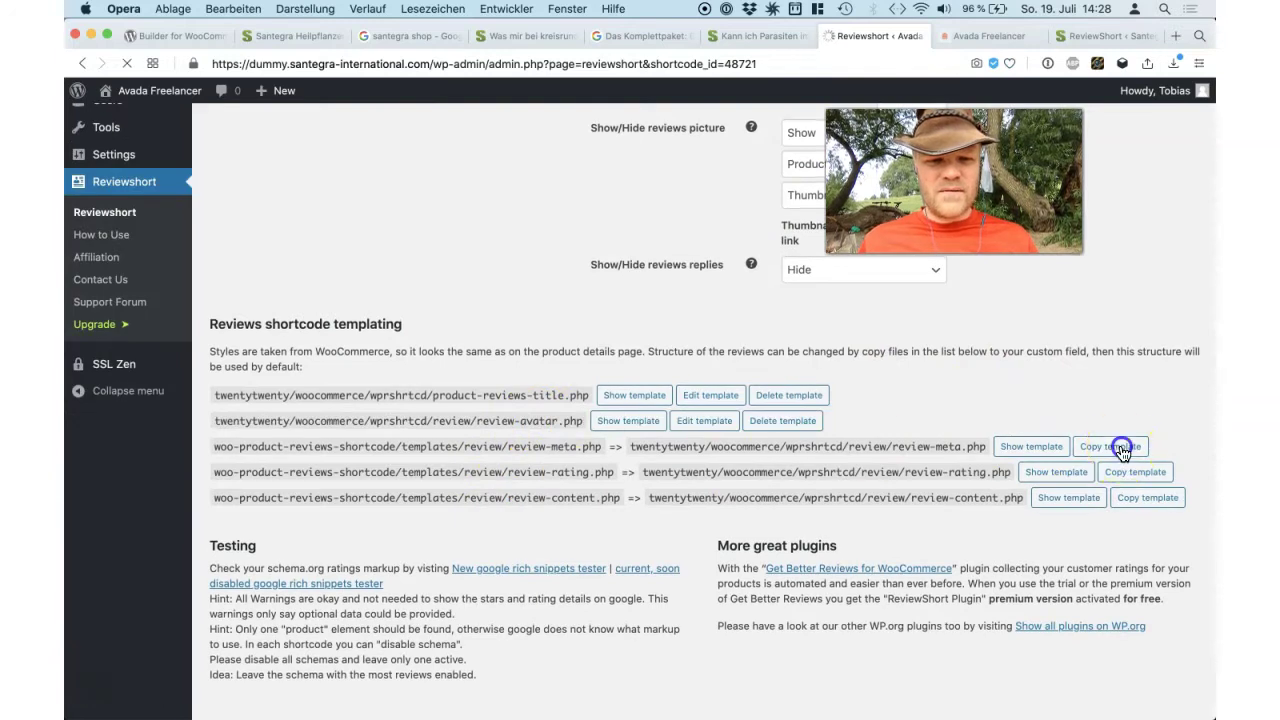
click(1120, 447)
click(805, 179)
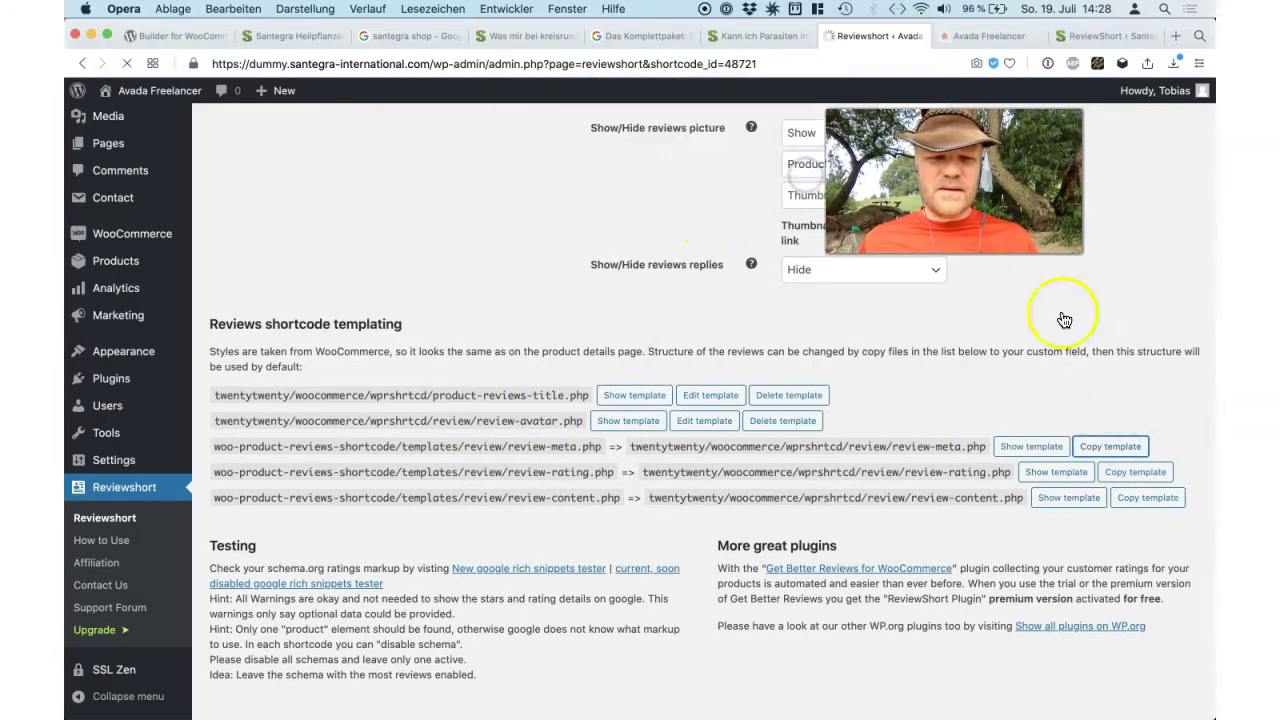
click(1130, 470)
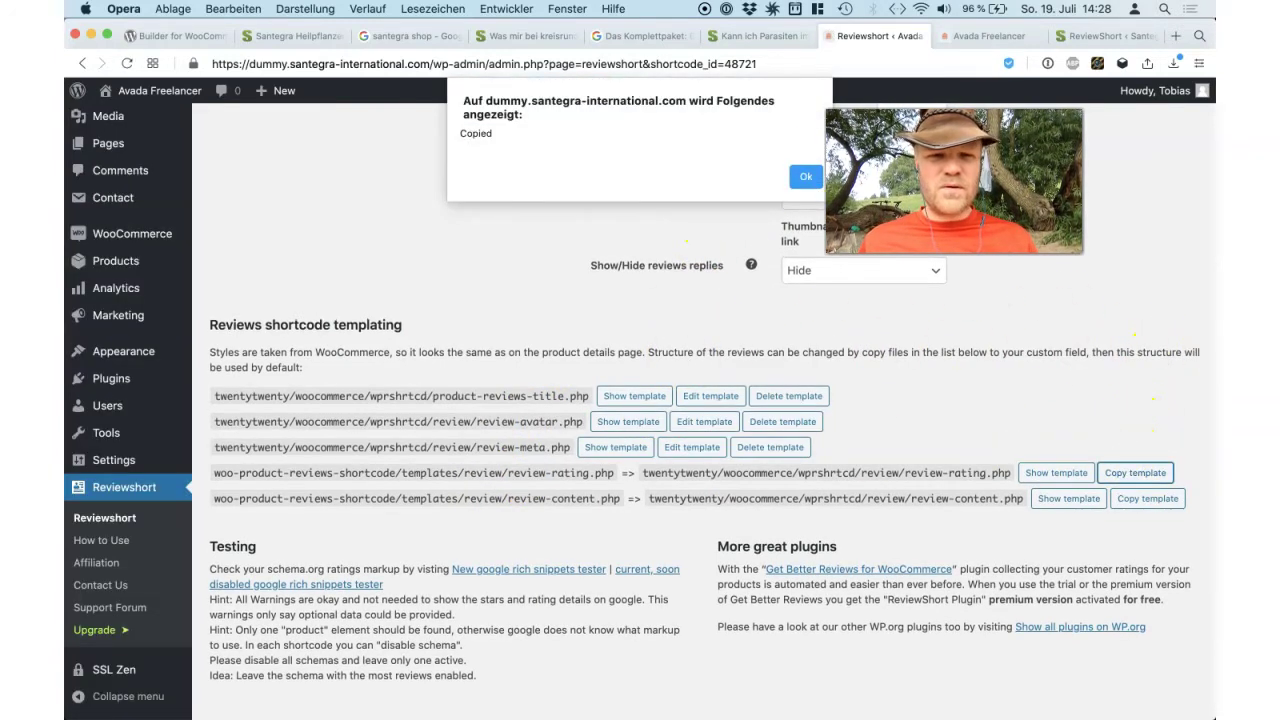
click(795, 178)
click(1146, 496)
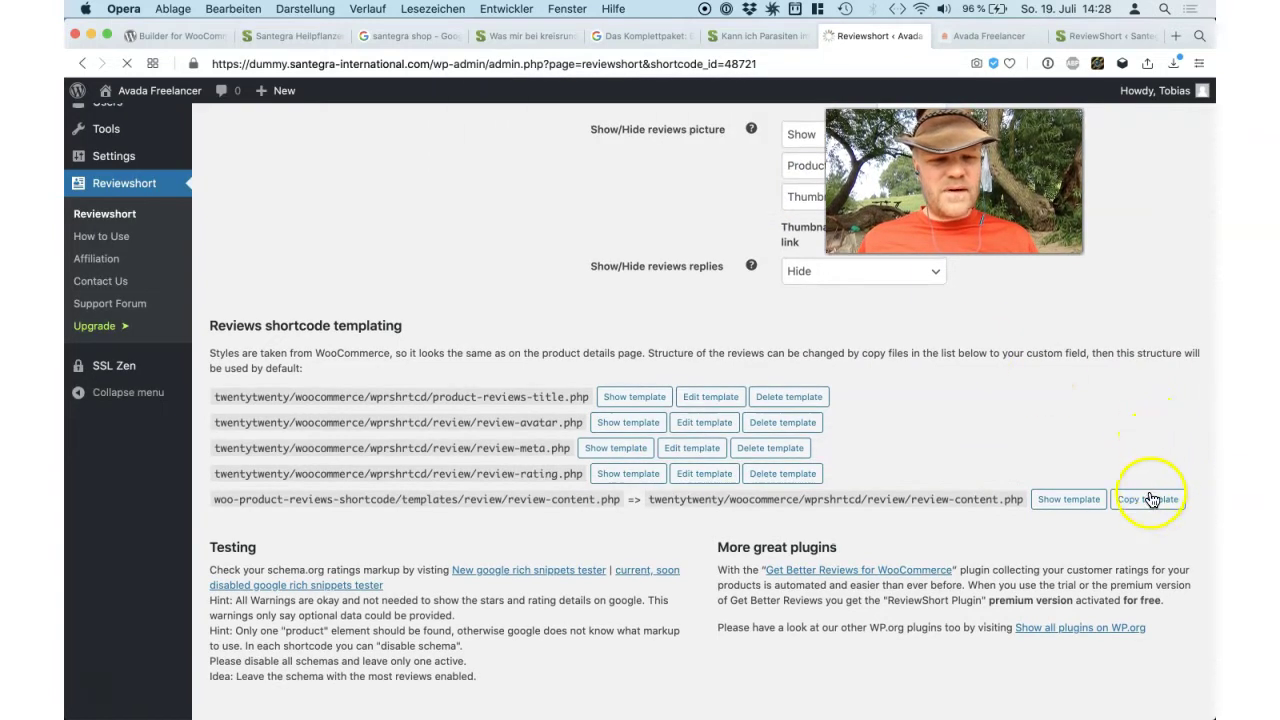
click(801, 180)
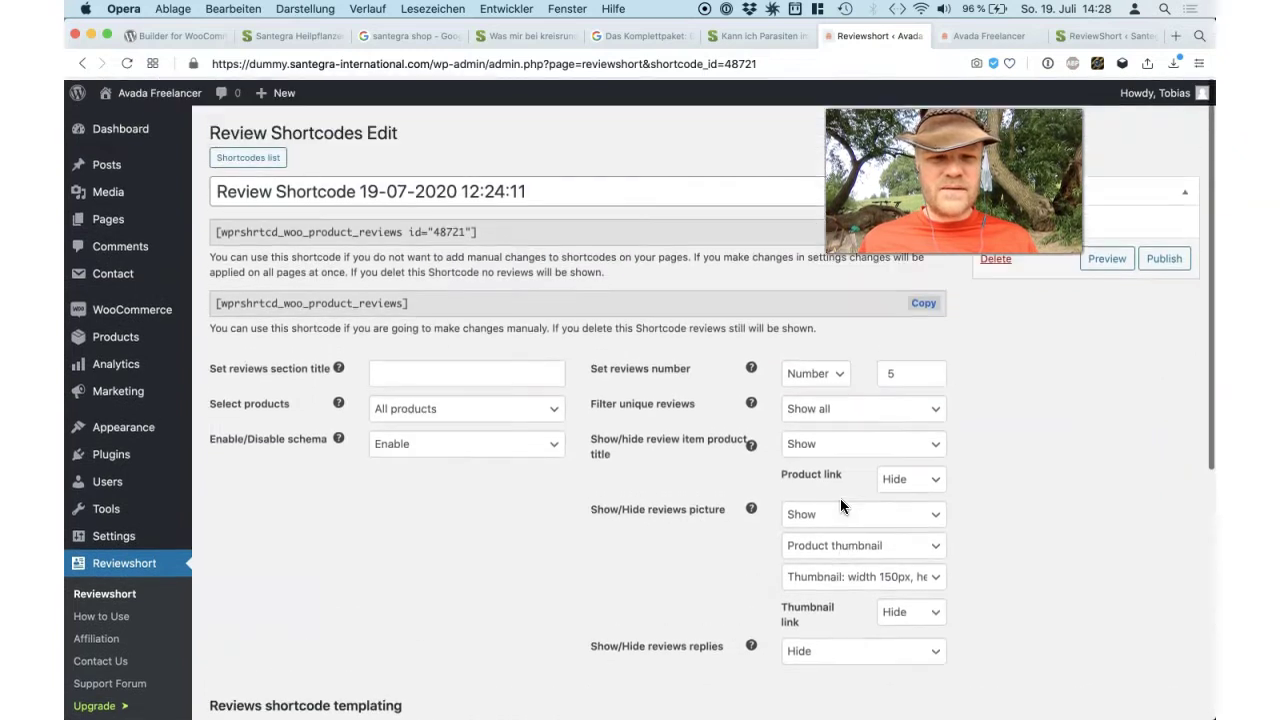
Step: Preview the shortcode and check whether the product titles, such as Sunglasses, link to their products
click(1110, 259)
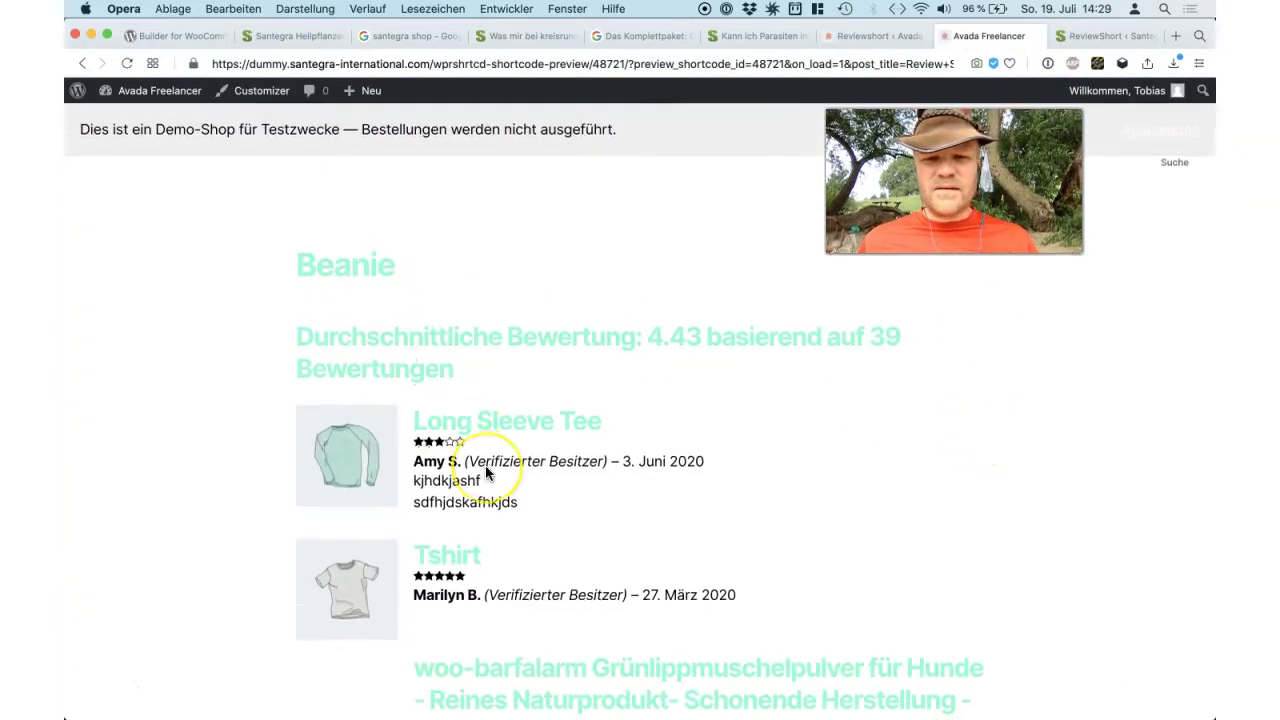
scroll(486, 474, down, 5)
drag(508, 400, 418, 405)
double_click(420, 404)
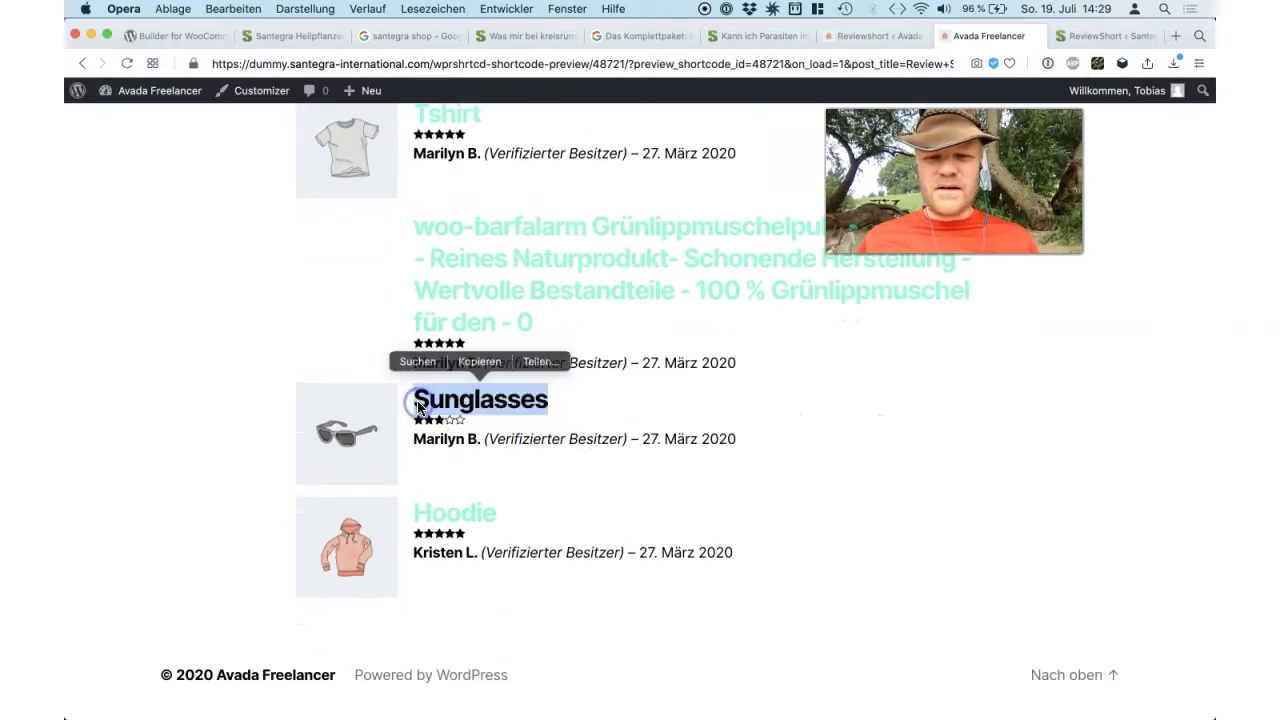
click(442, 405)
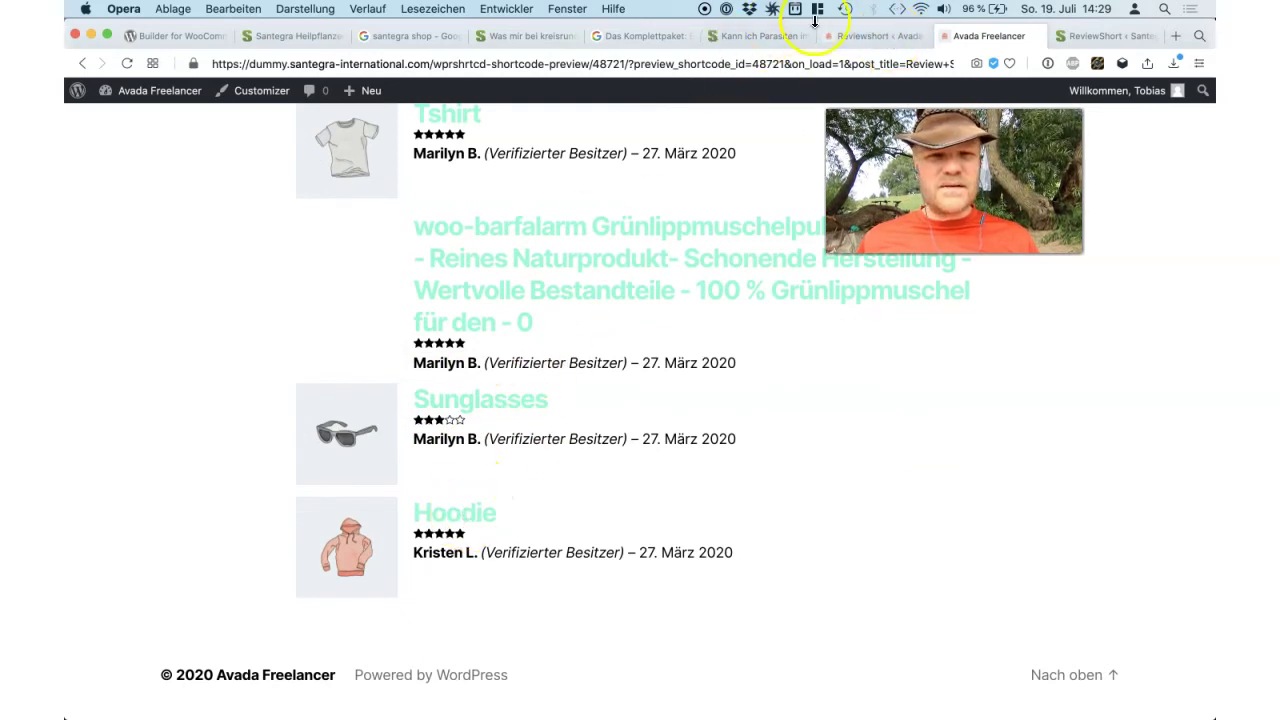
Step: In the shortcode settings, set the product link, thumbnail link and reviews replies to Show
click(855, 38)
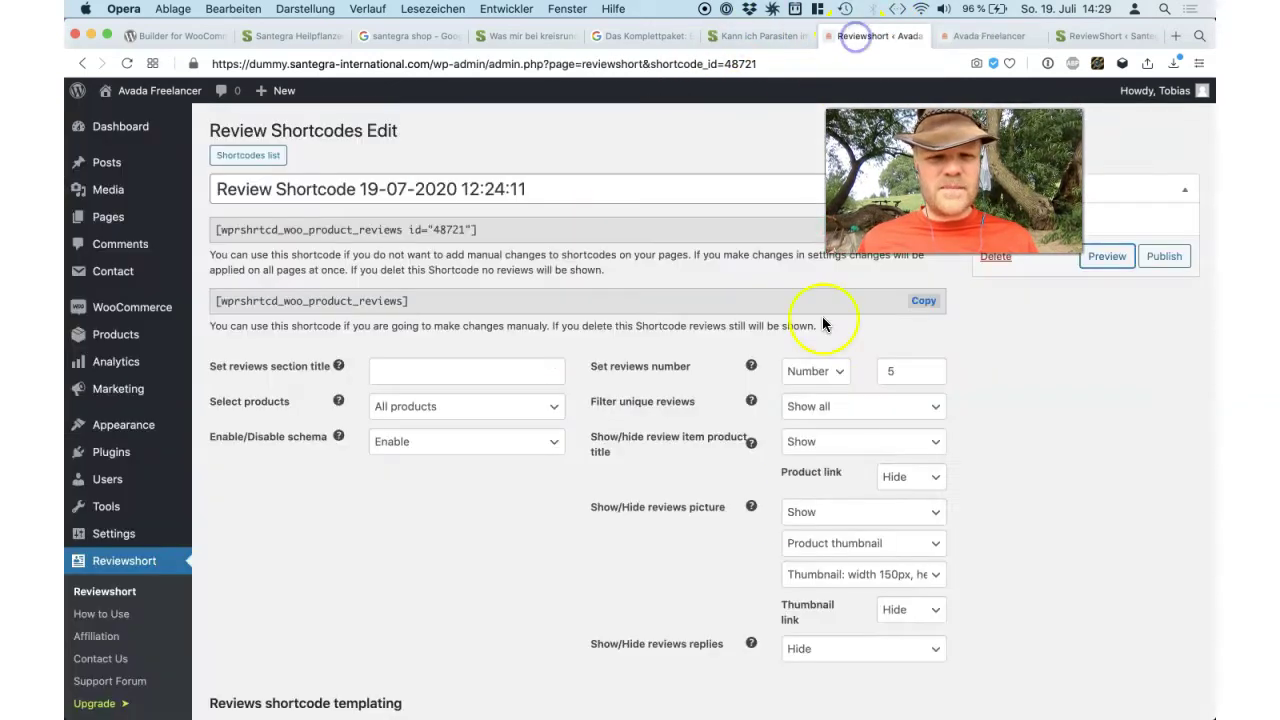
click(897, 489)
click(903, 462)
click(909, 609)
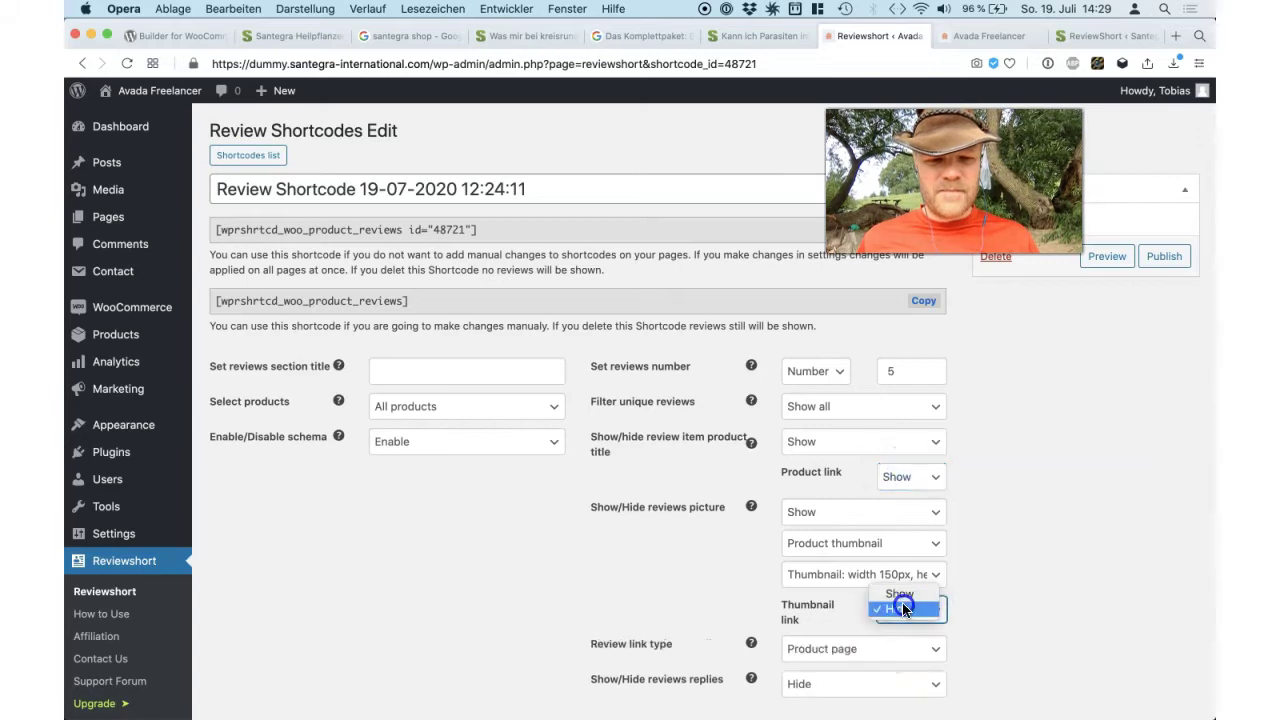
click(909, 592)
scroll(998, 620, down, 5)
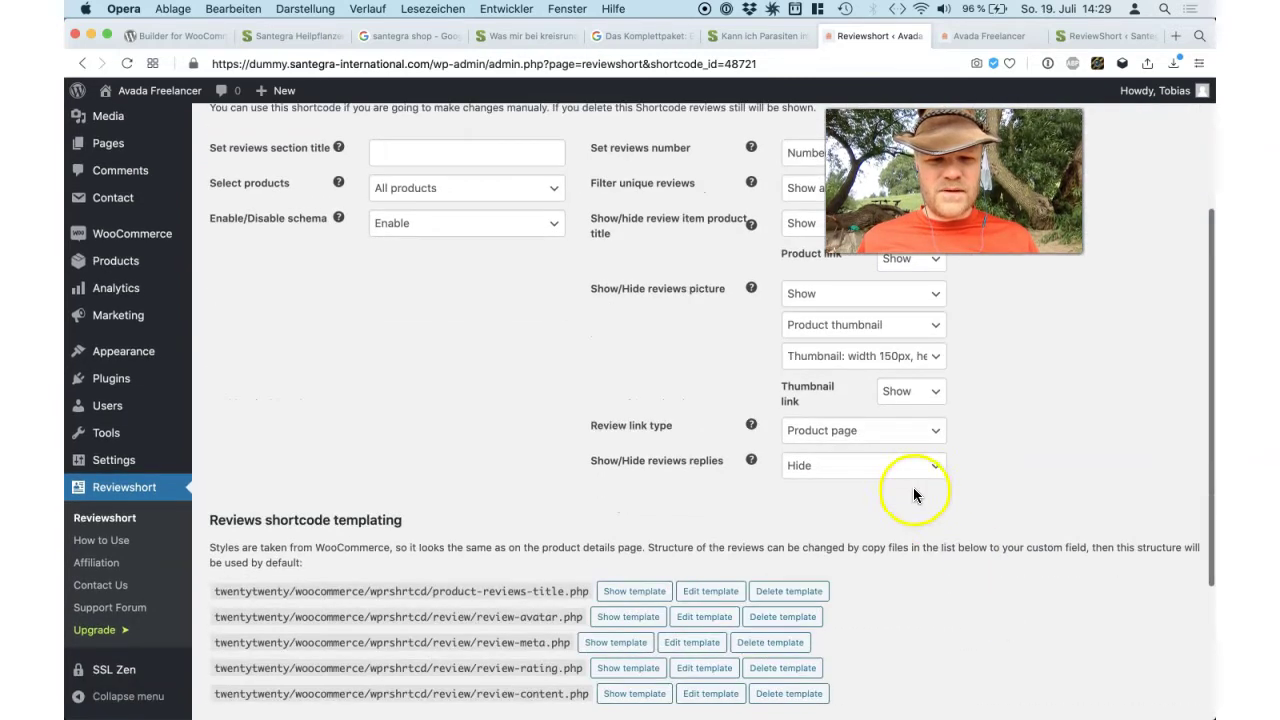
click(891, 472)
click(889, 481)
scroll(1046, 406, up, 5)
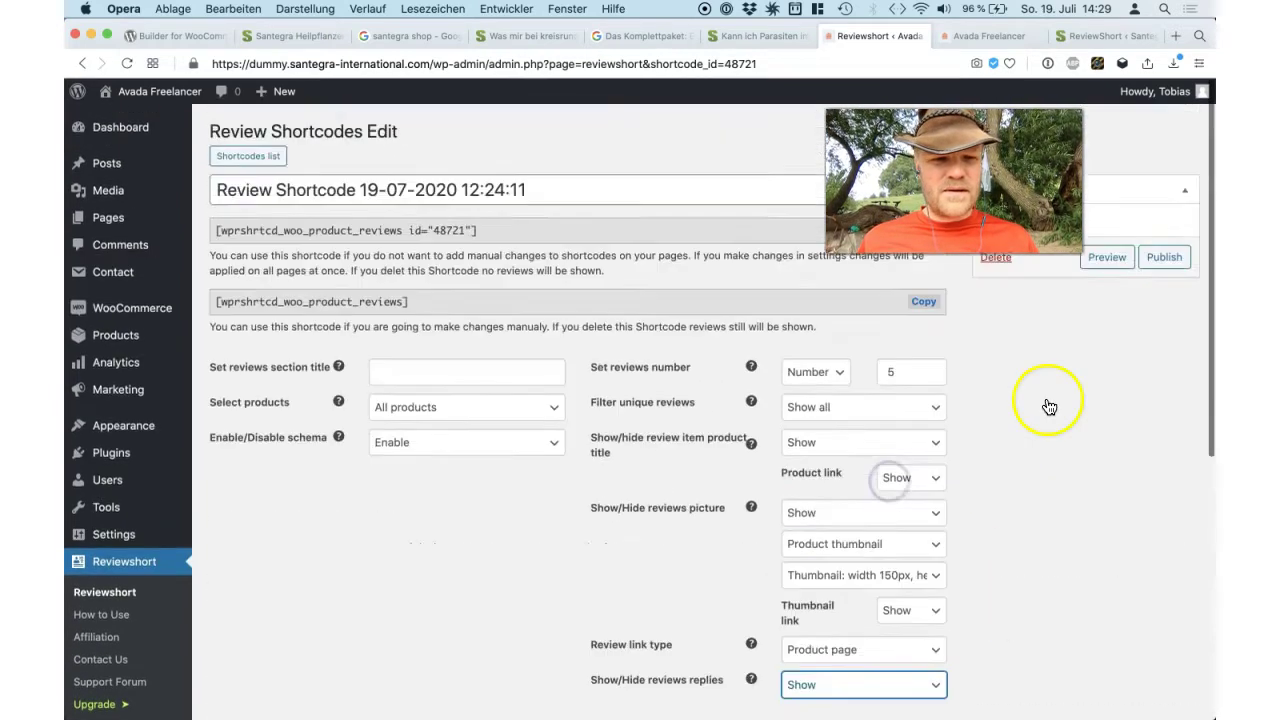
Step: Try to publish the shortcode with an empty reviews section title and the schema enabled
click(1160, 262)
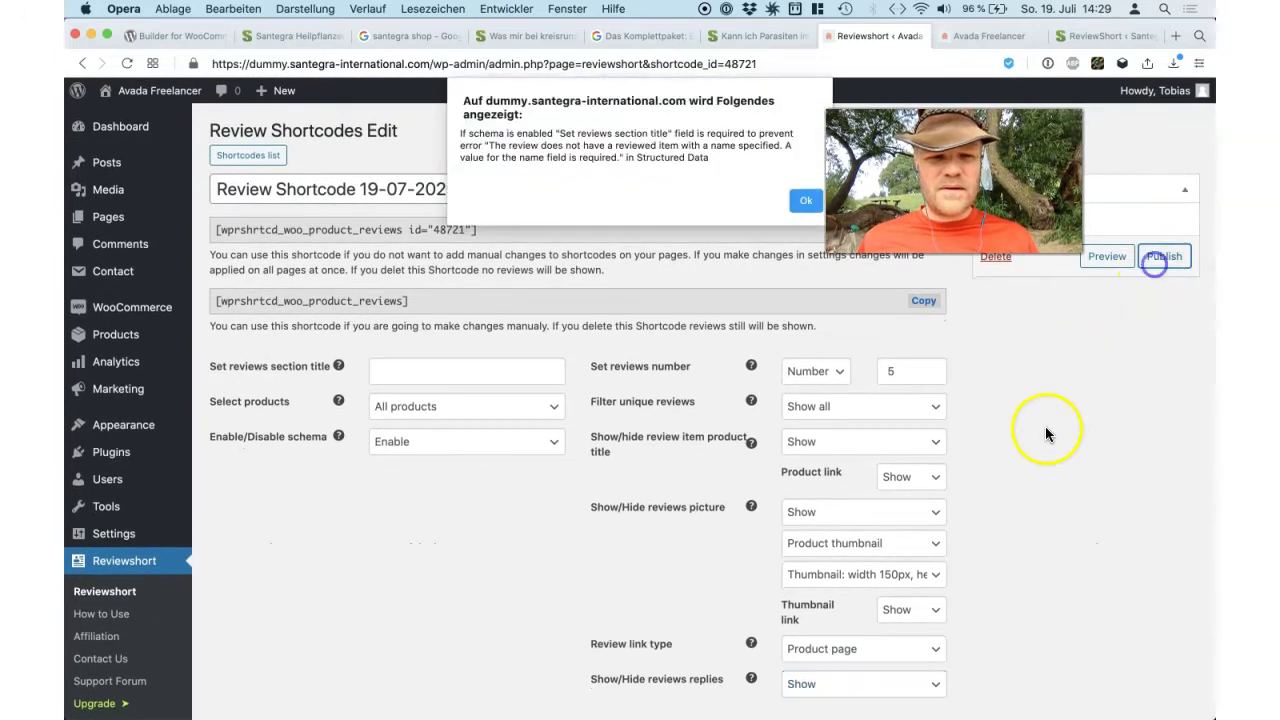
click(808, 207)
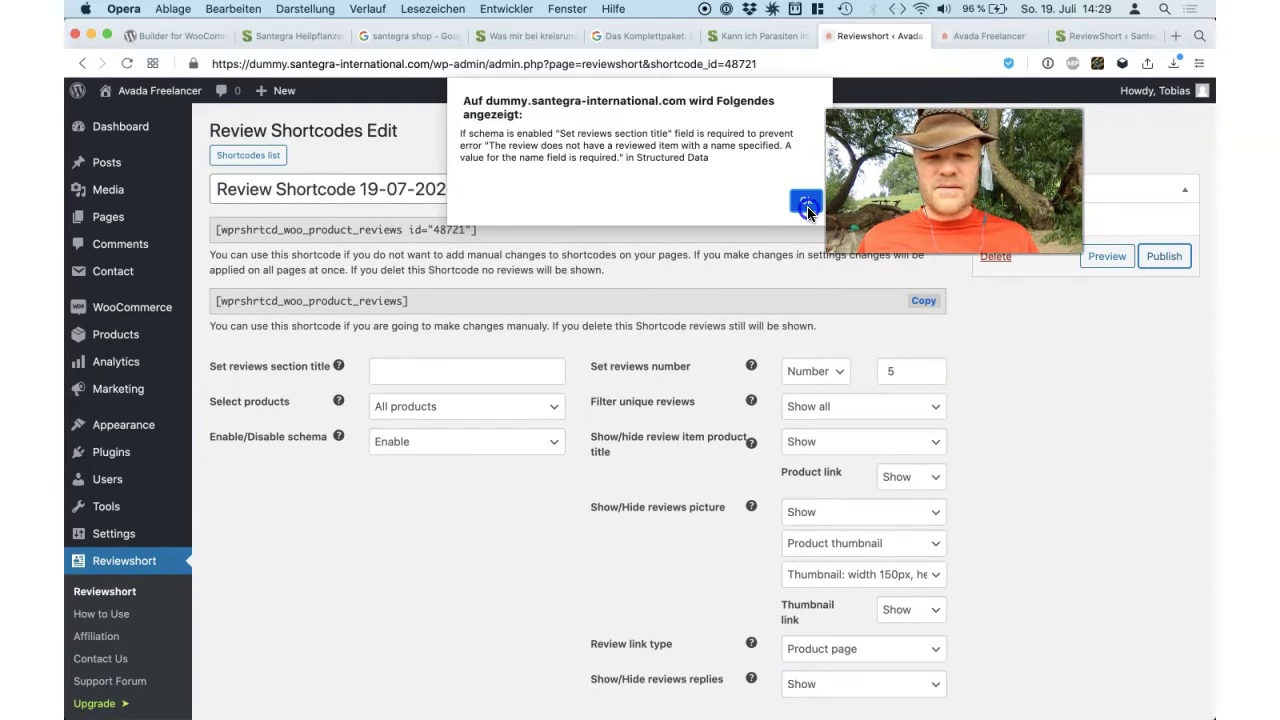
click(806, 205)
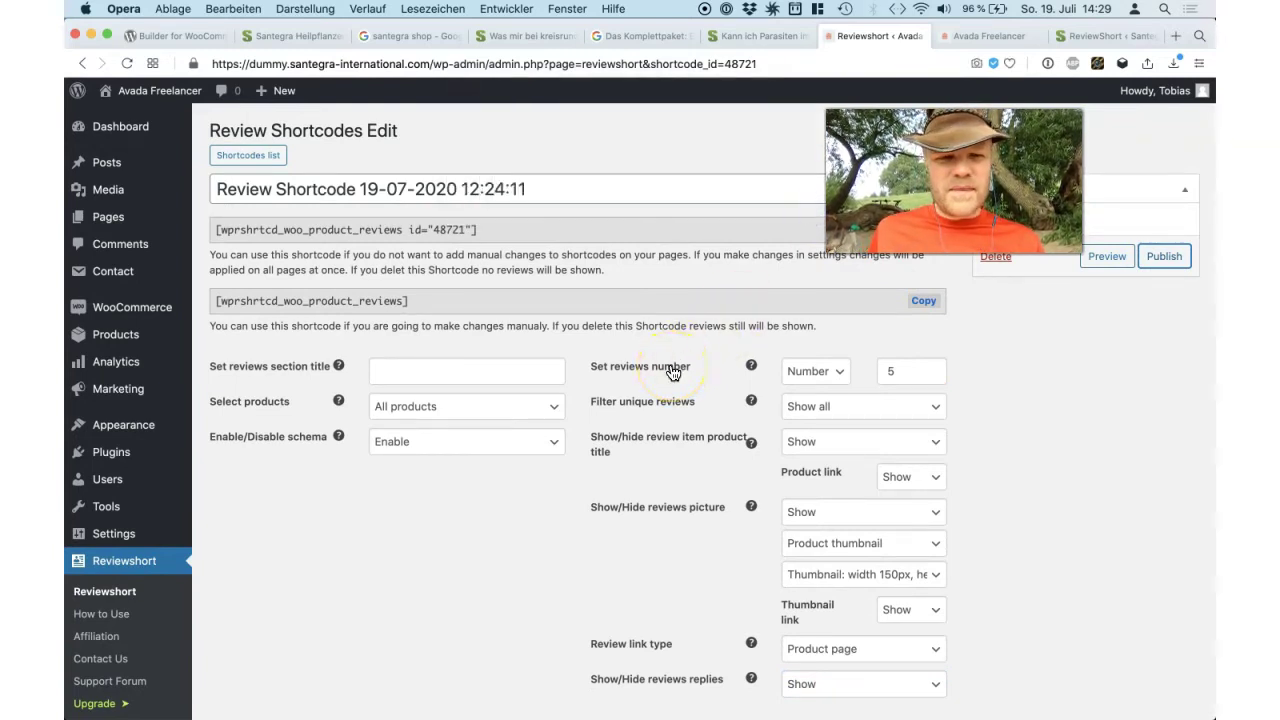
Step: Set the reviews section title to "Review"
scroll(673, 373, down, 5)
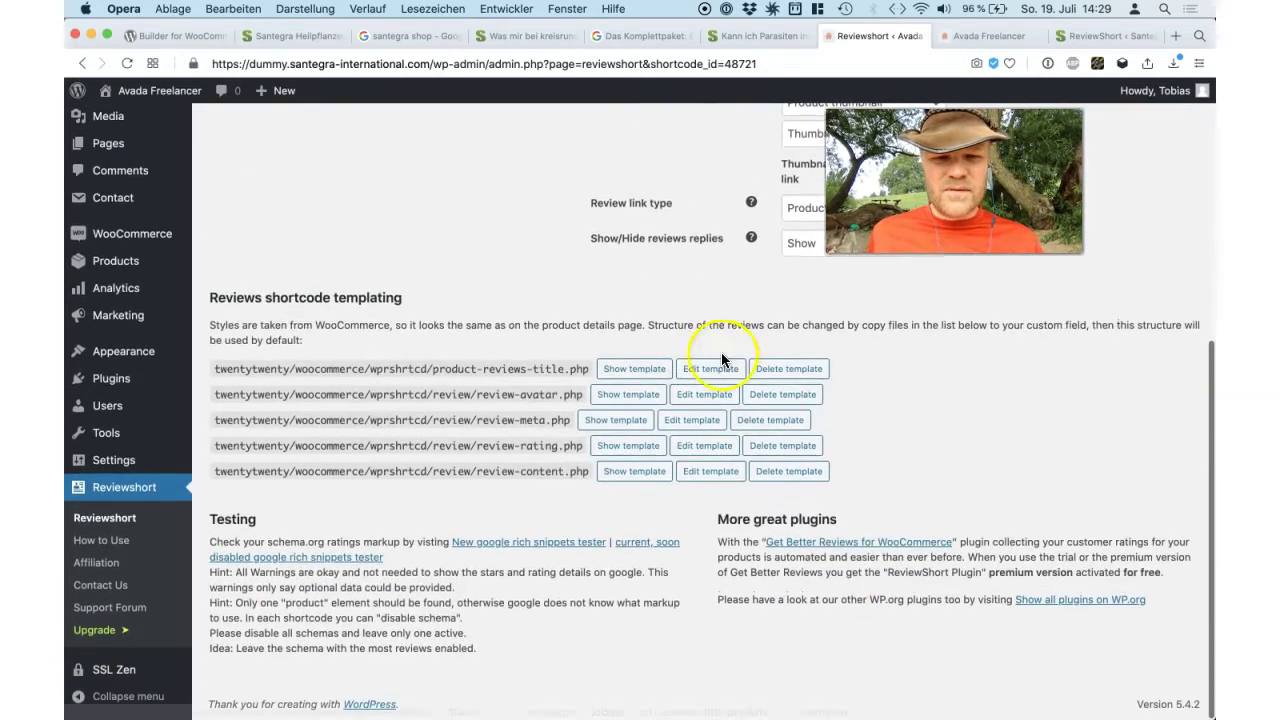
scroll(537, 348, up, 5)
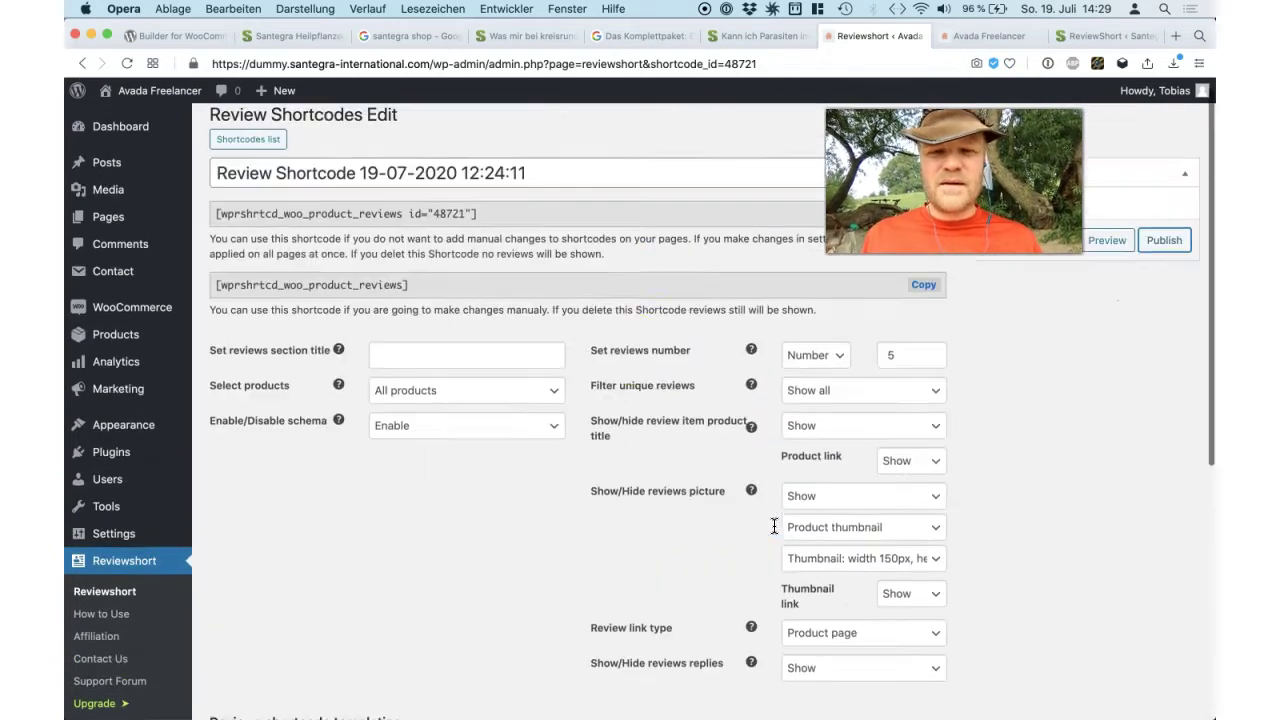
click(508, 369)
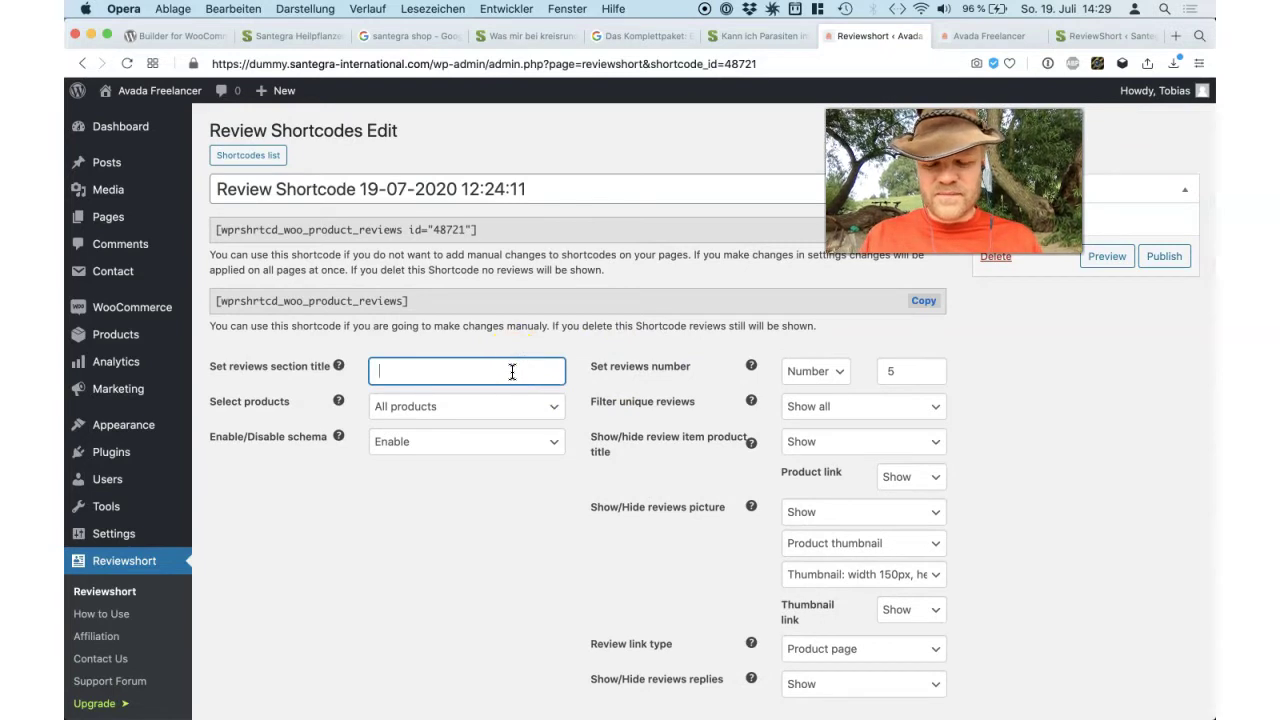
text(Review)
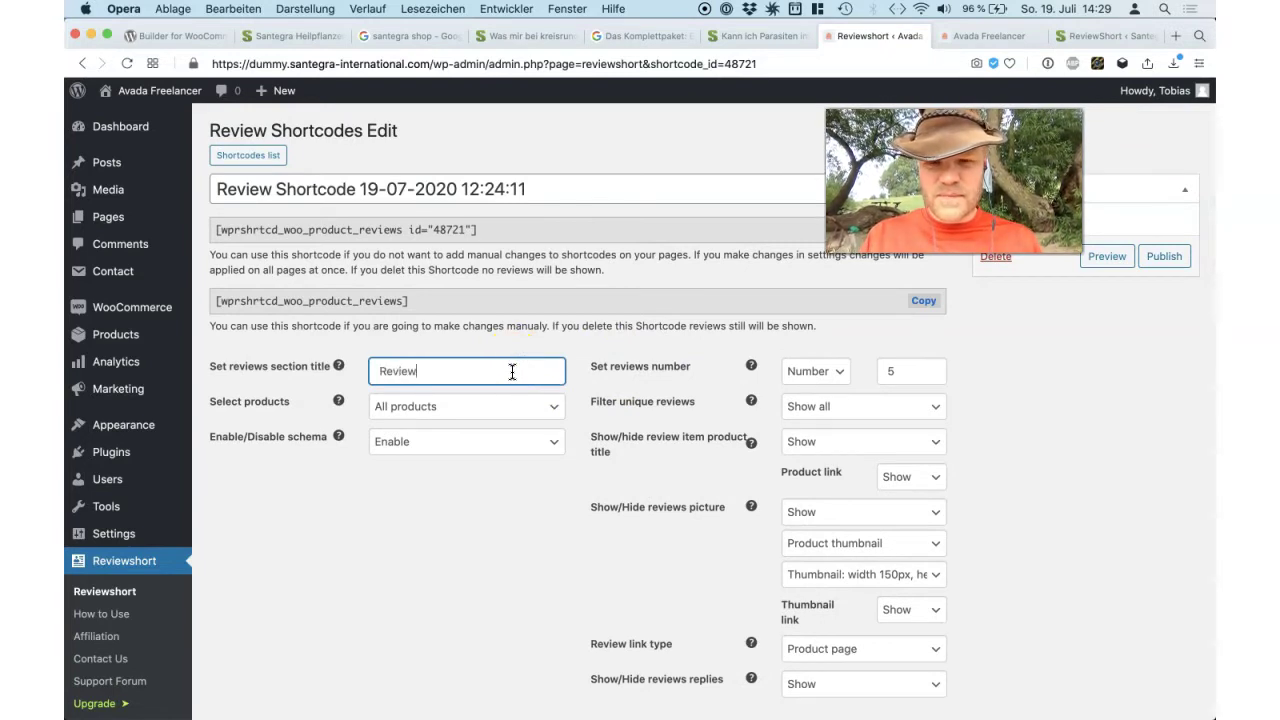
click(1108, 318)
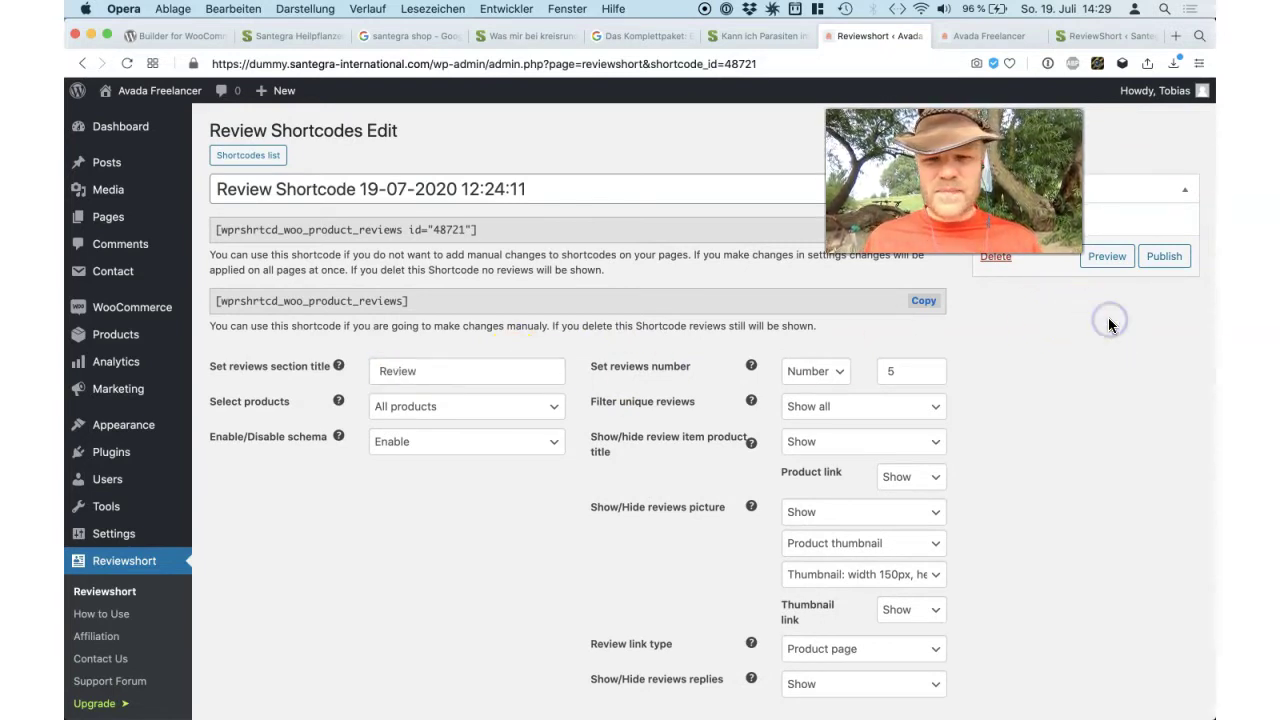
Step: Publish the review shortcode and open its preview
scroll(1108, 325, down, 2)
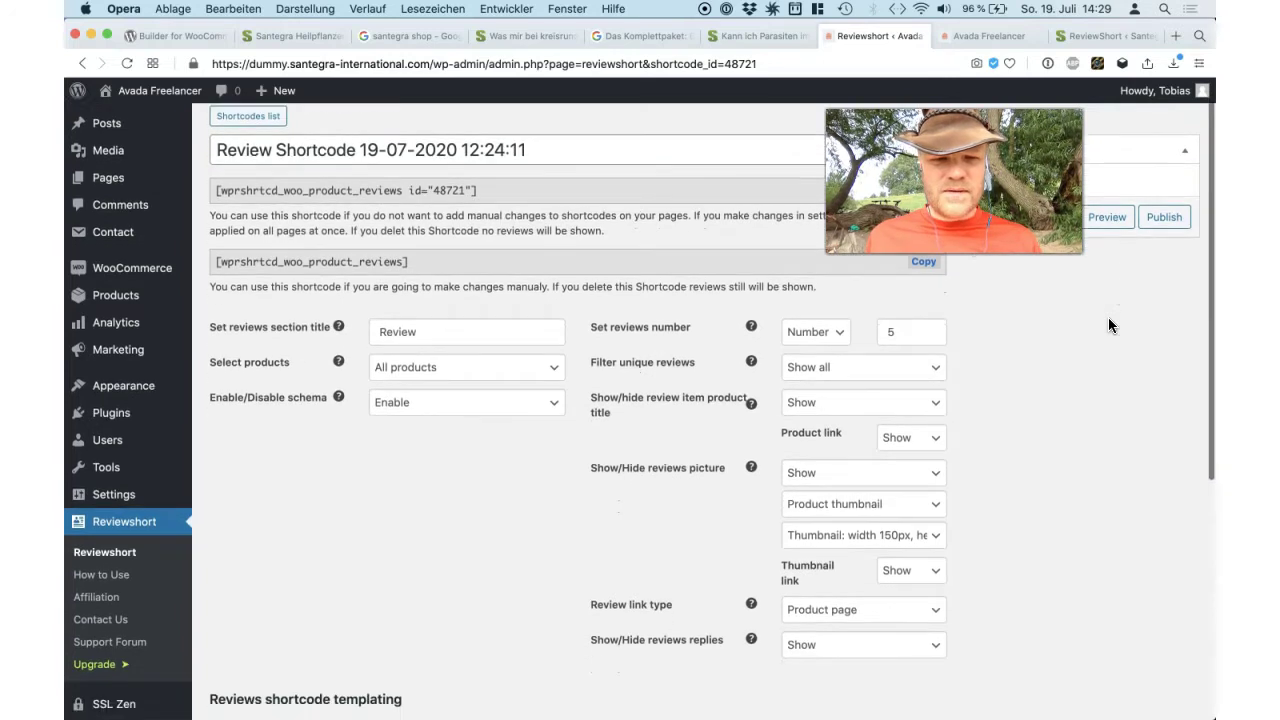
click(1163, 201)
key(Return)
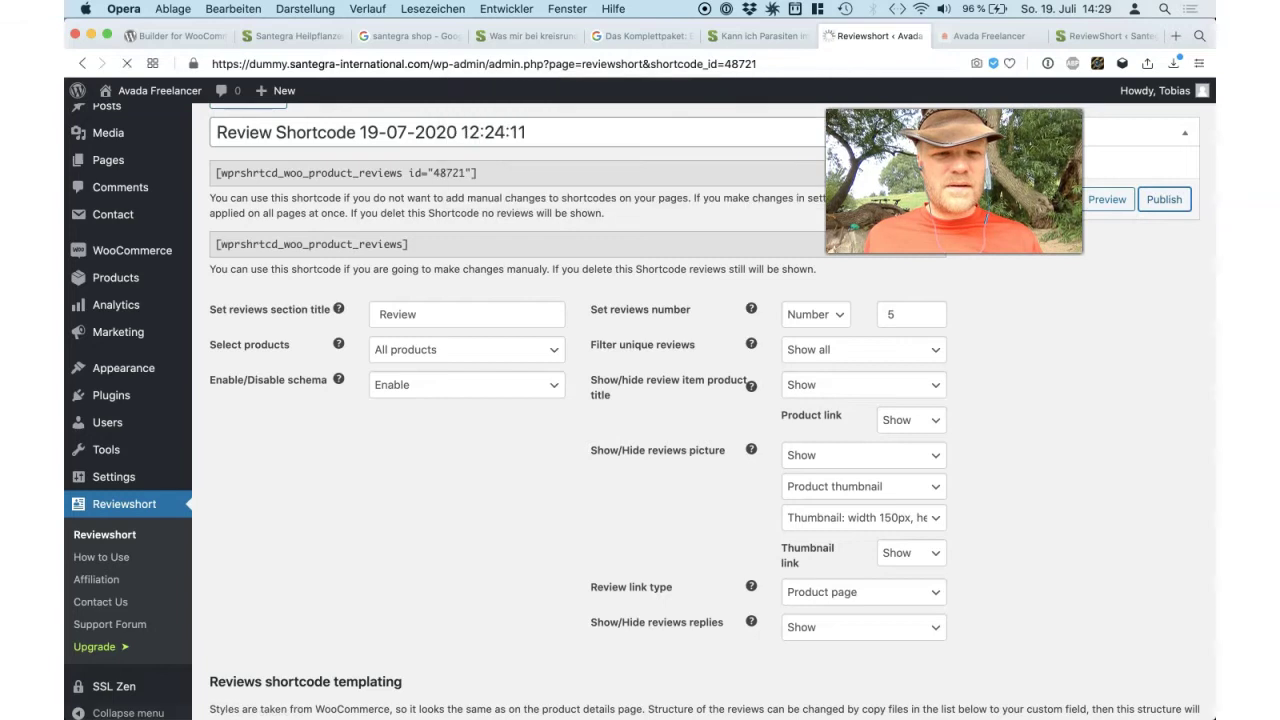
click(1118, 207)
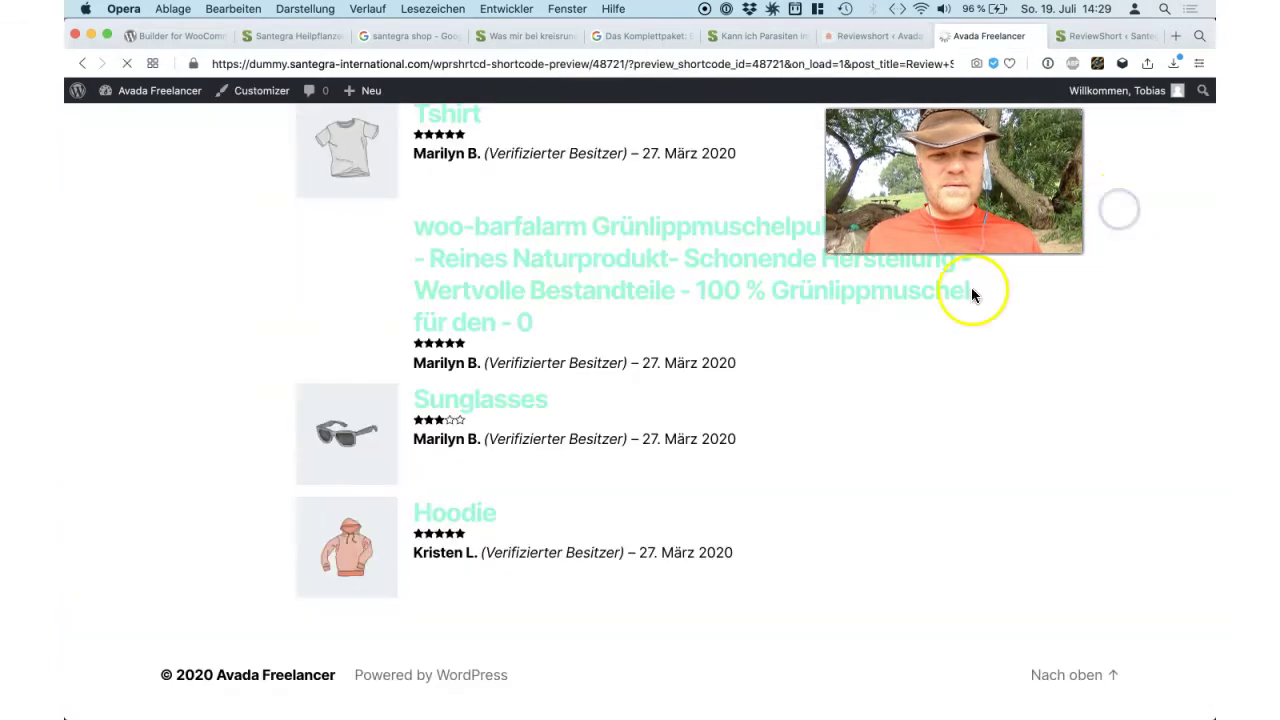
Step: Follow the Long Sleeve Tee title link in the shortcode preview to test that it opens the product page
scroll(885, 396, down, 5)
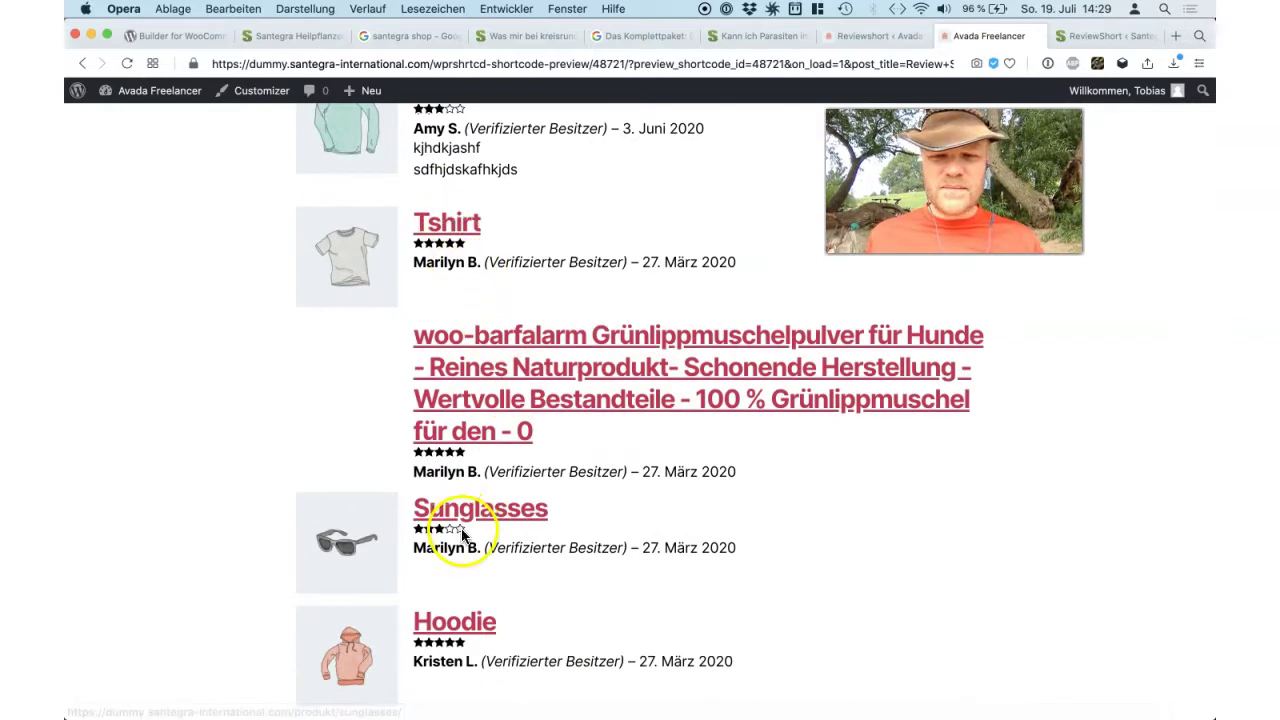
scroll(465, 520, up, 4)
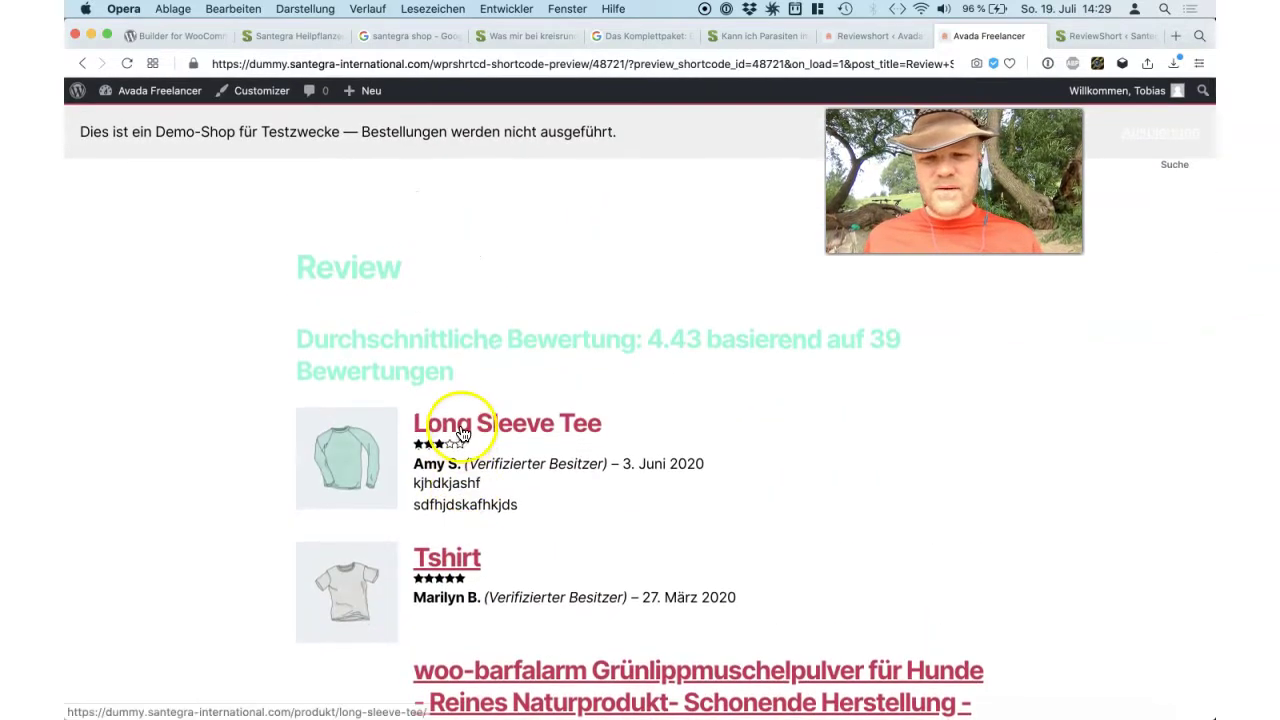
click(463, 433)
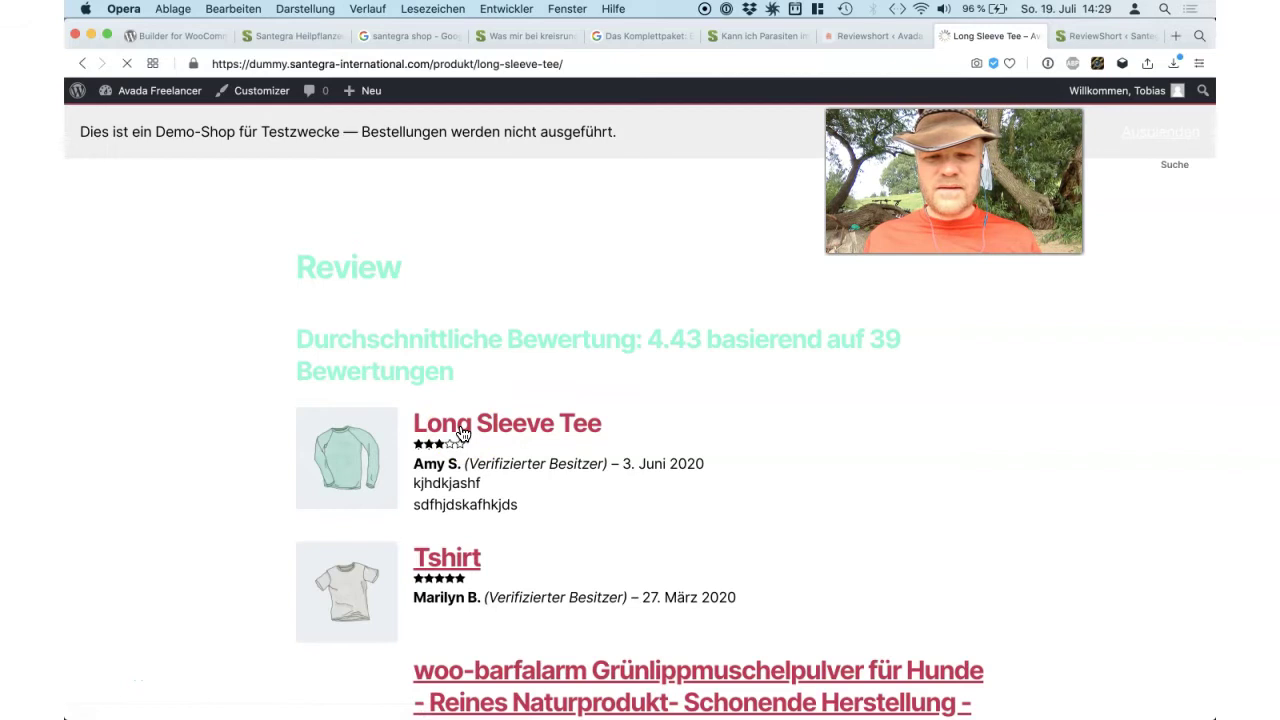
scroll(591, 531, down, 5)
scroll(620, 500, up, 5)
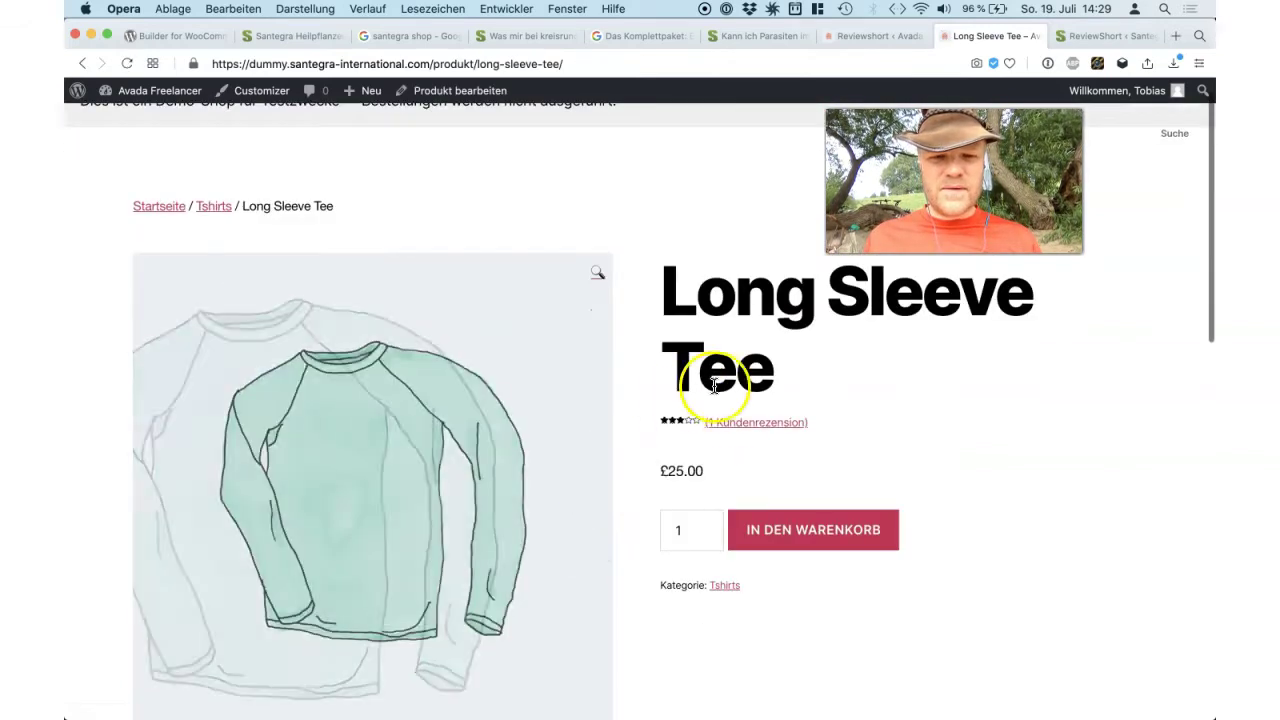
Step: Open the customer reviews on the Long Sleeve Tee product page and examine the existing review
click(752, 423)
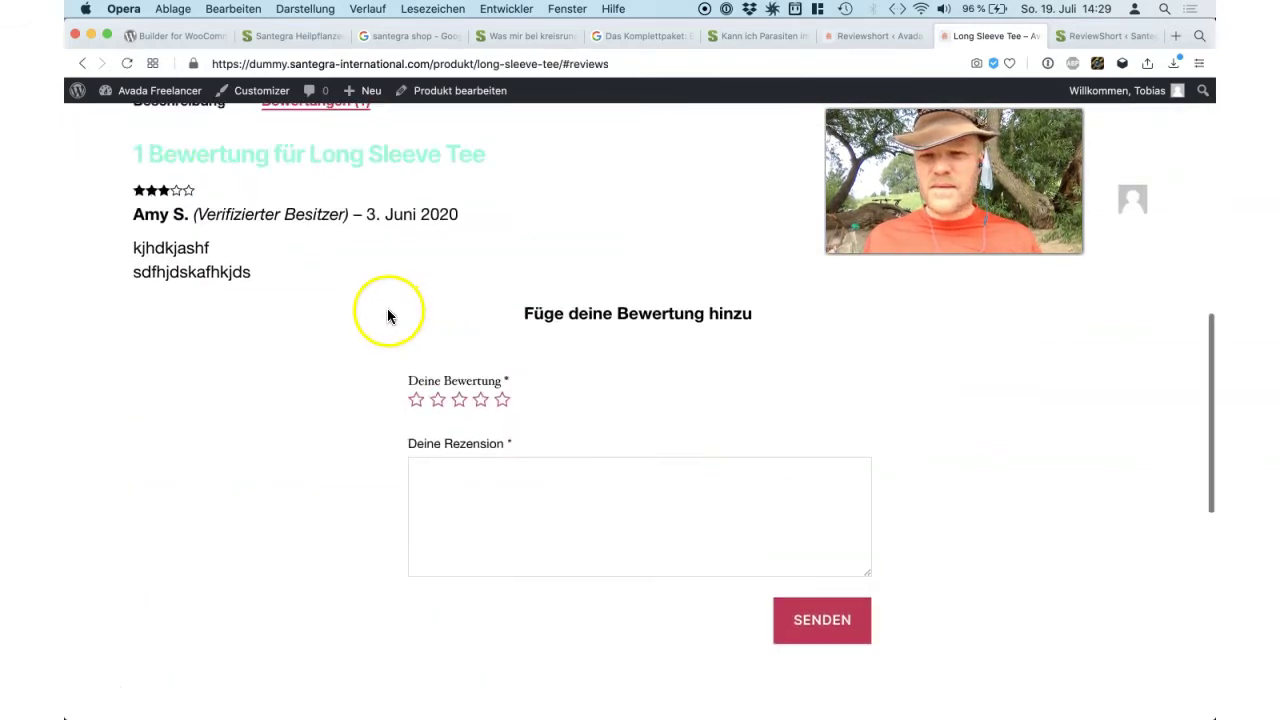
drag(122, 170, 329, 291)
click(330, 293)
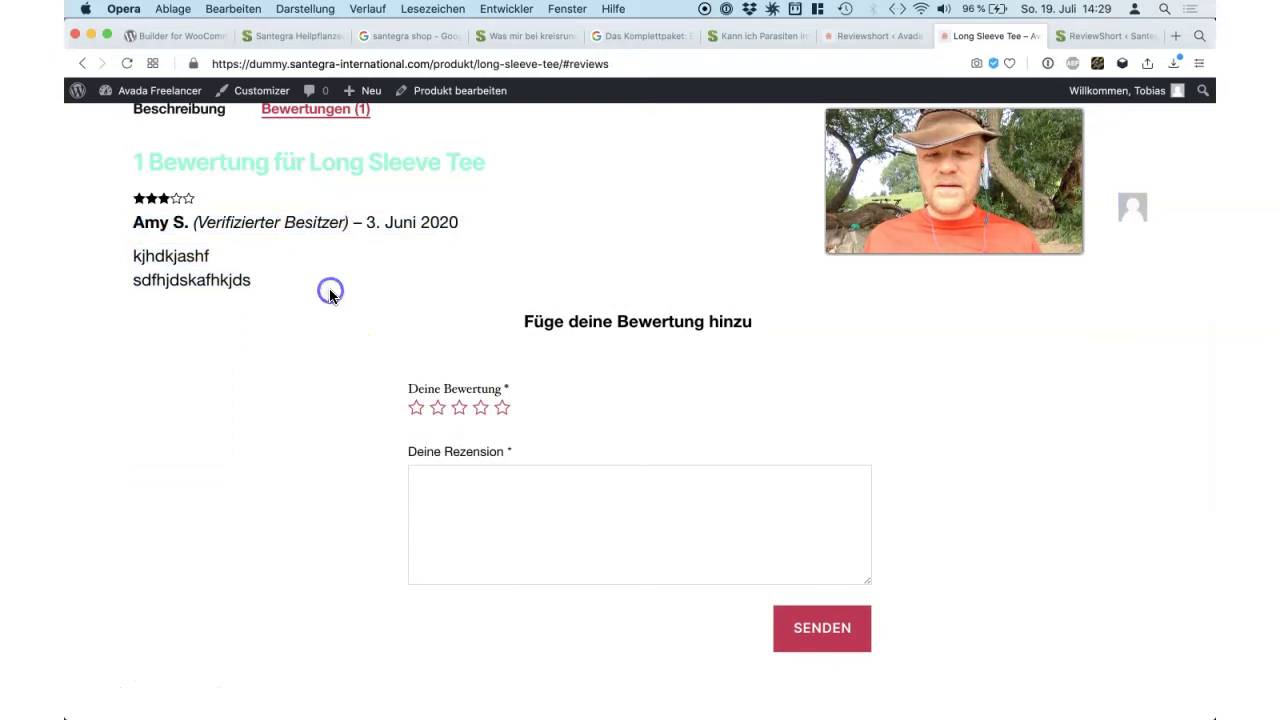
click(123, 163)
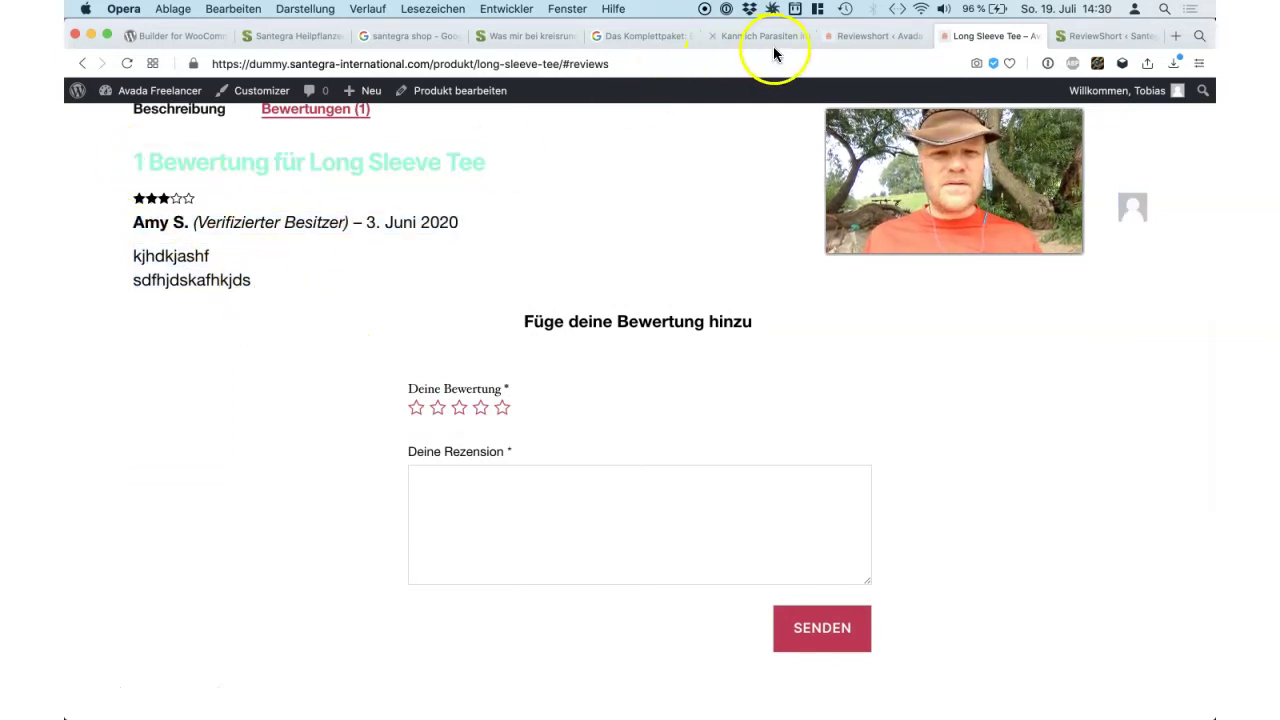
Step: Return to the shortcode preview and look through the product thumbnails and linked titles of all listed reviews
click(879, 44)
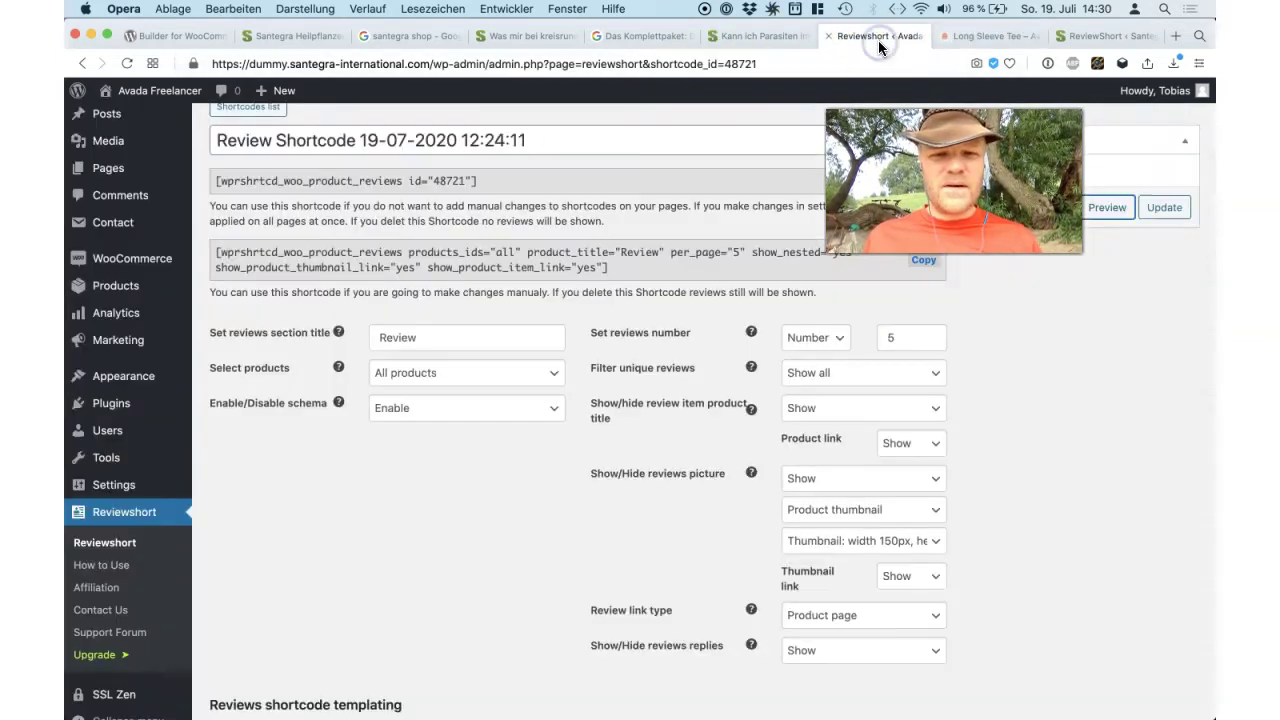
click(965, 44)
scroll(485, 340, up, 10)
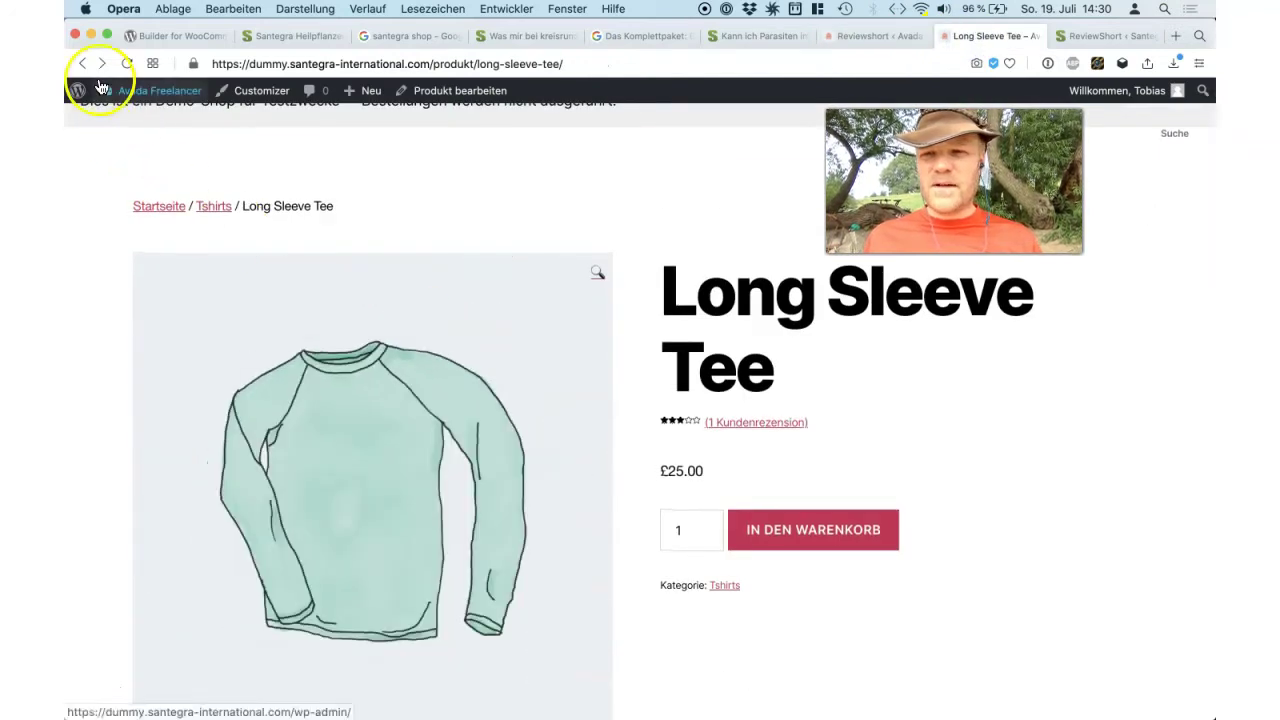
click(92, 76)
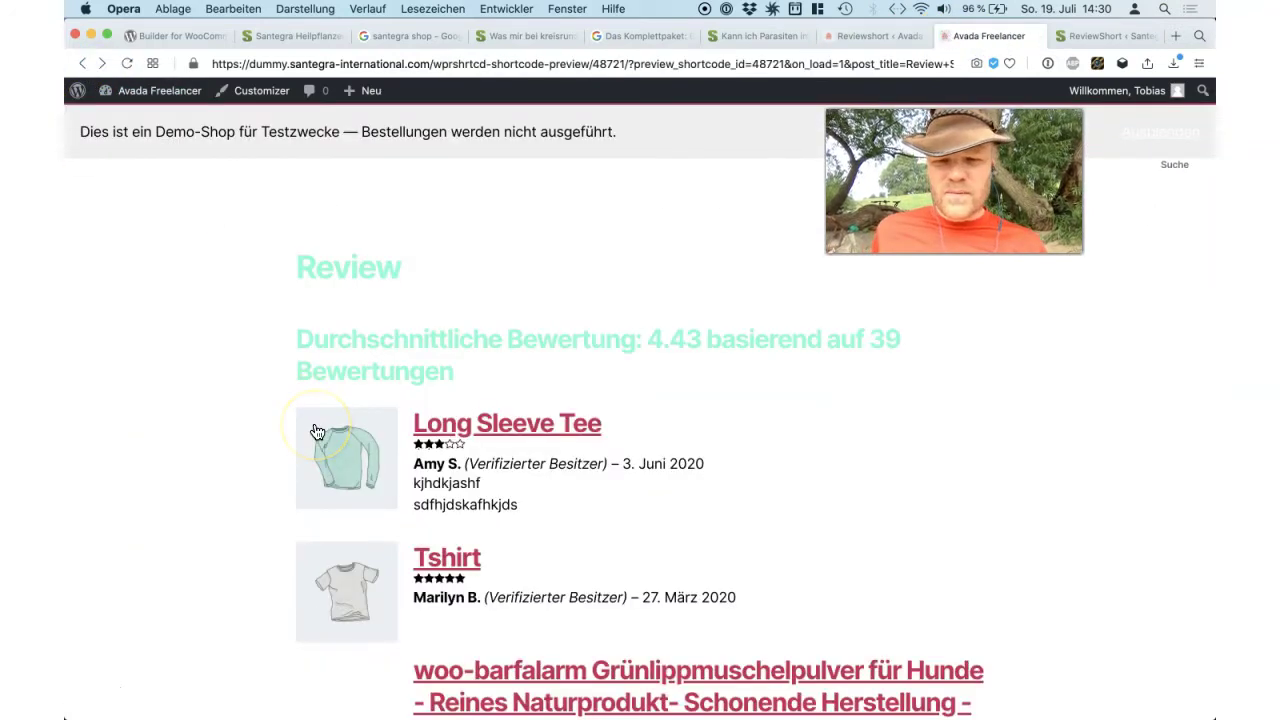
click(324, 418)
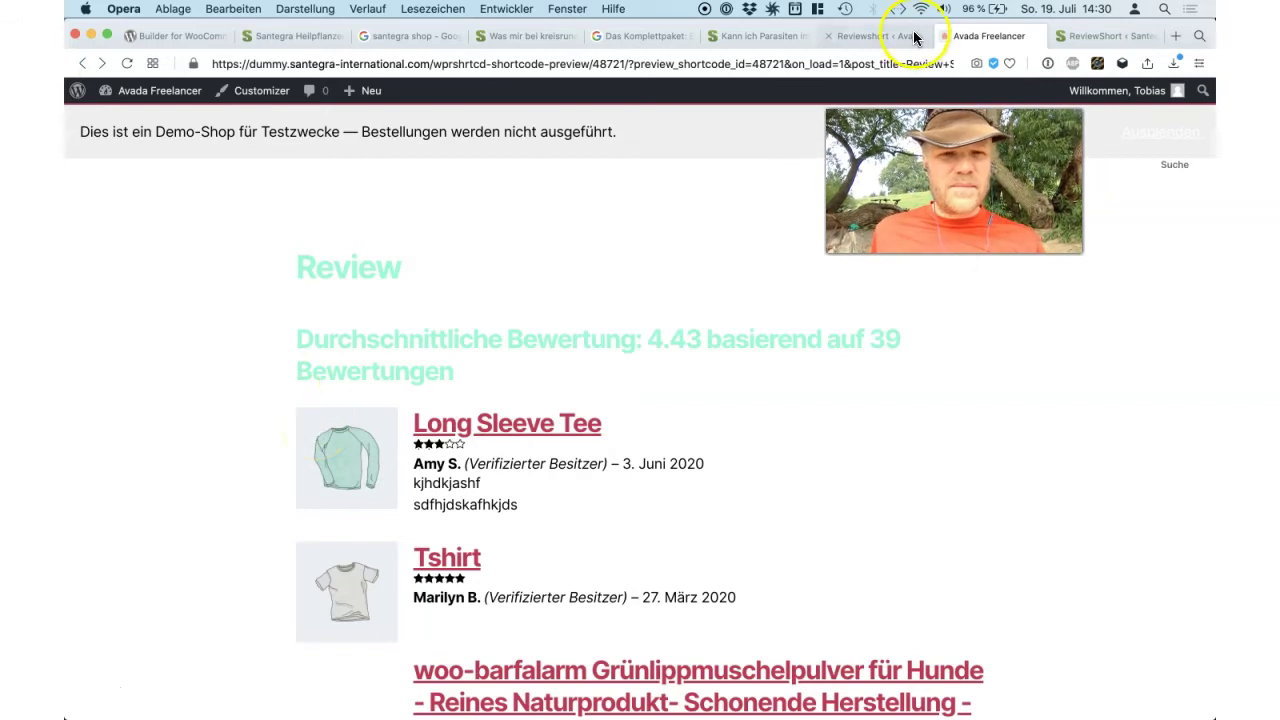
scroll(330, 400, down, 5)
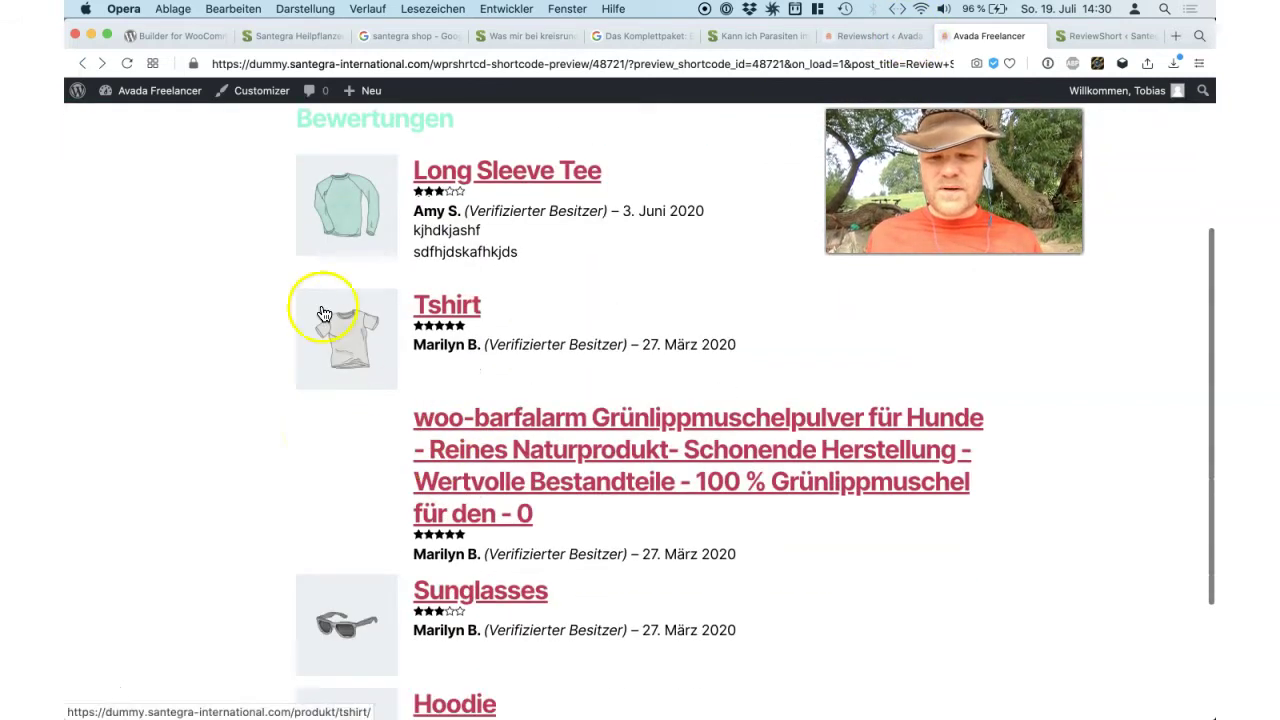
scroll(343, 631, down, 4)
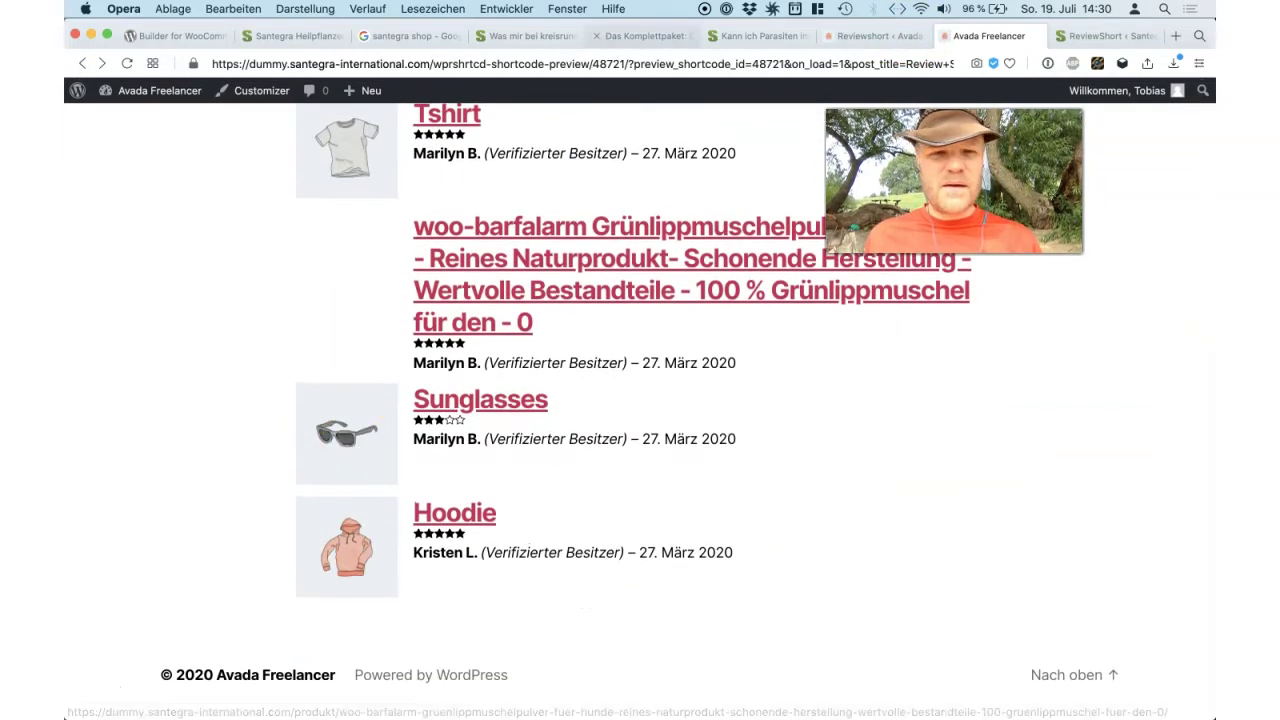
Step: Limit the shortcode to the specified products Tshirt, Sunglasses and produkt mit variationen, and save the update
click(900, 38)
click(477, 374)
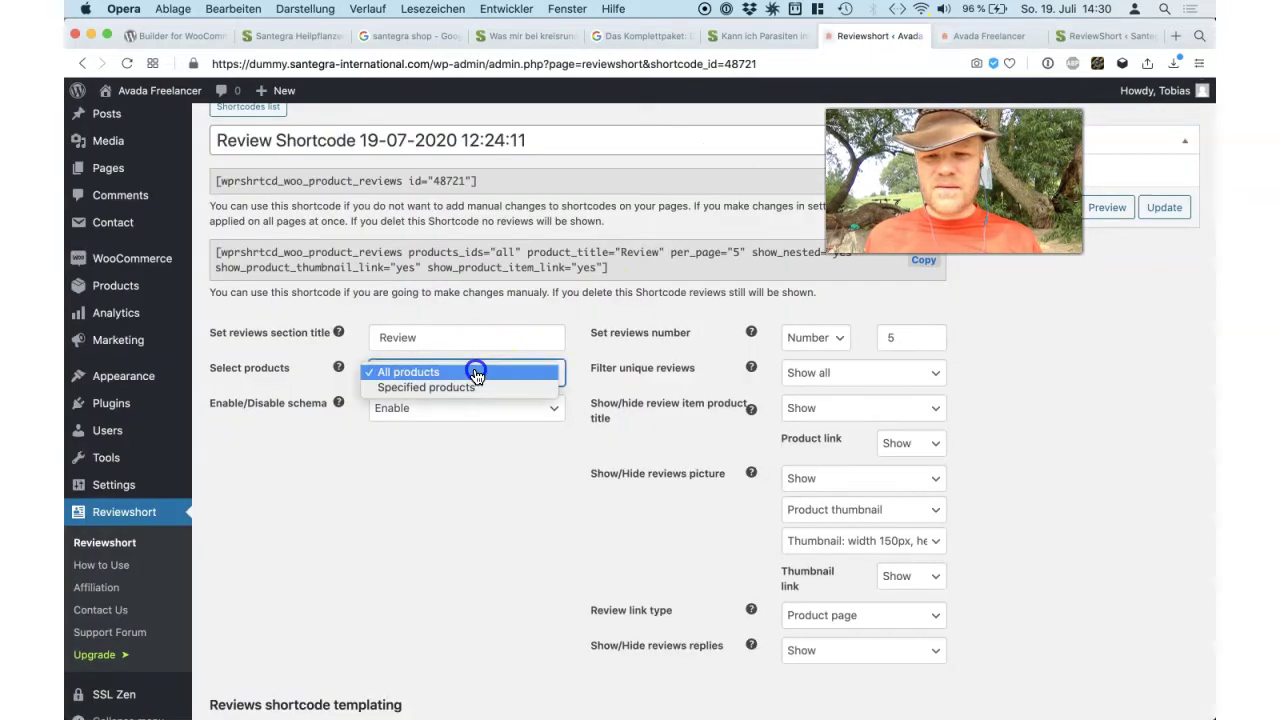
click(473, 388)
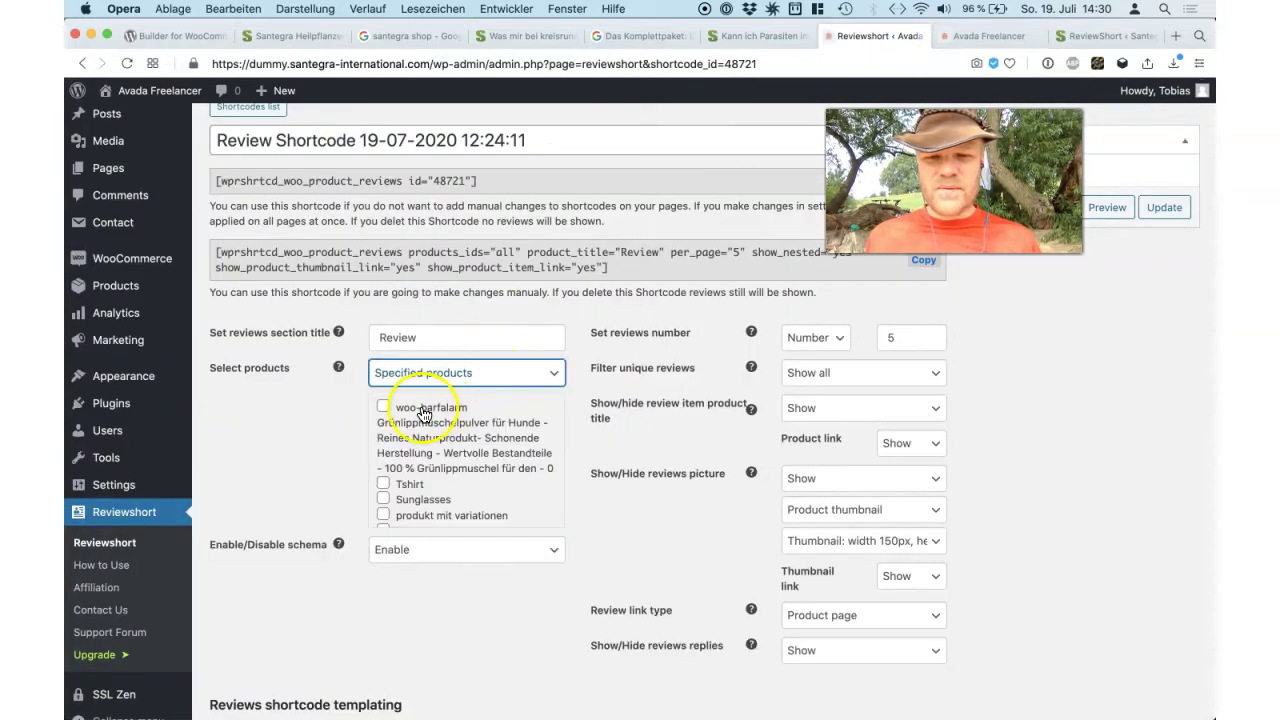
click(383, 517)
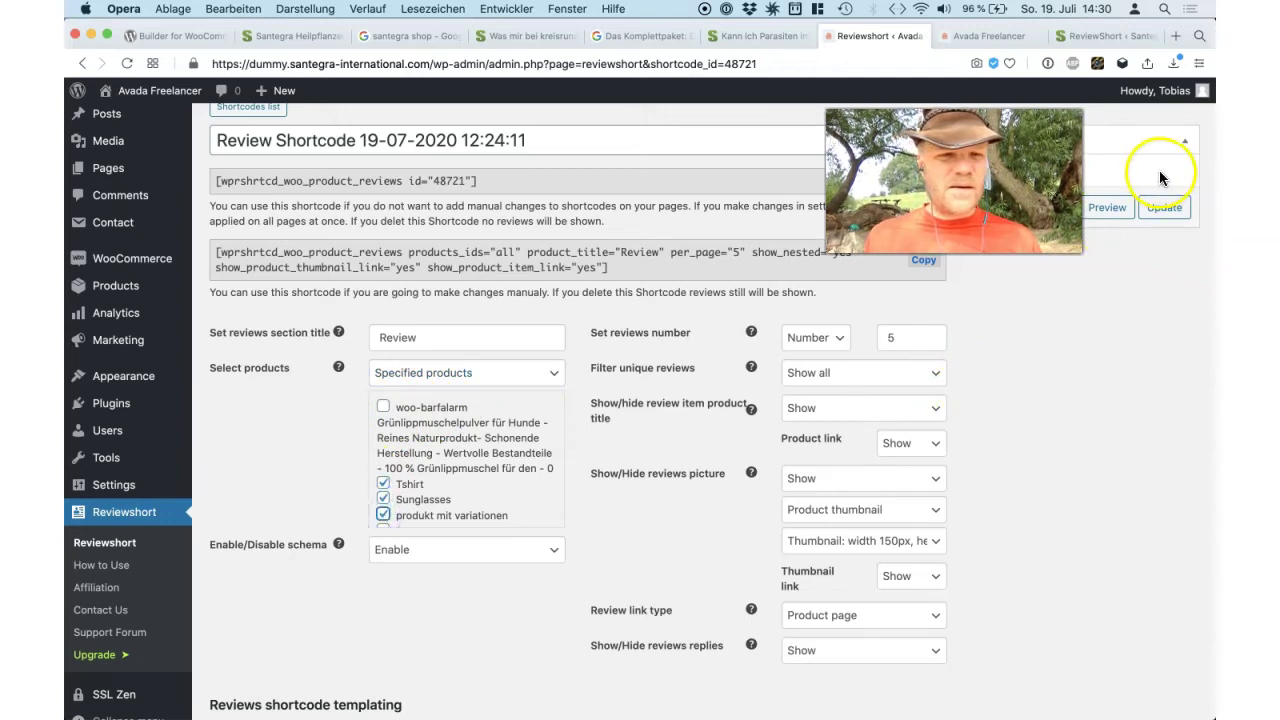
click(1157, 208)
click(805, 181)
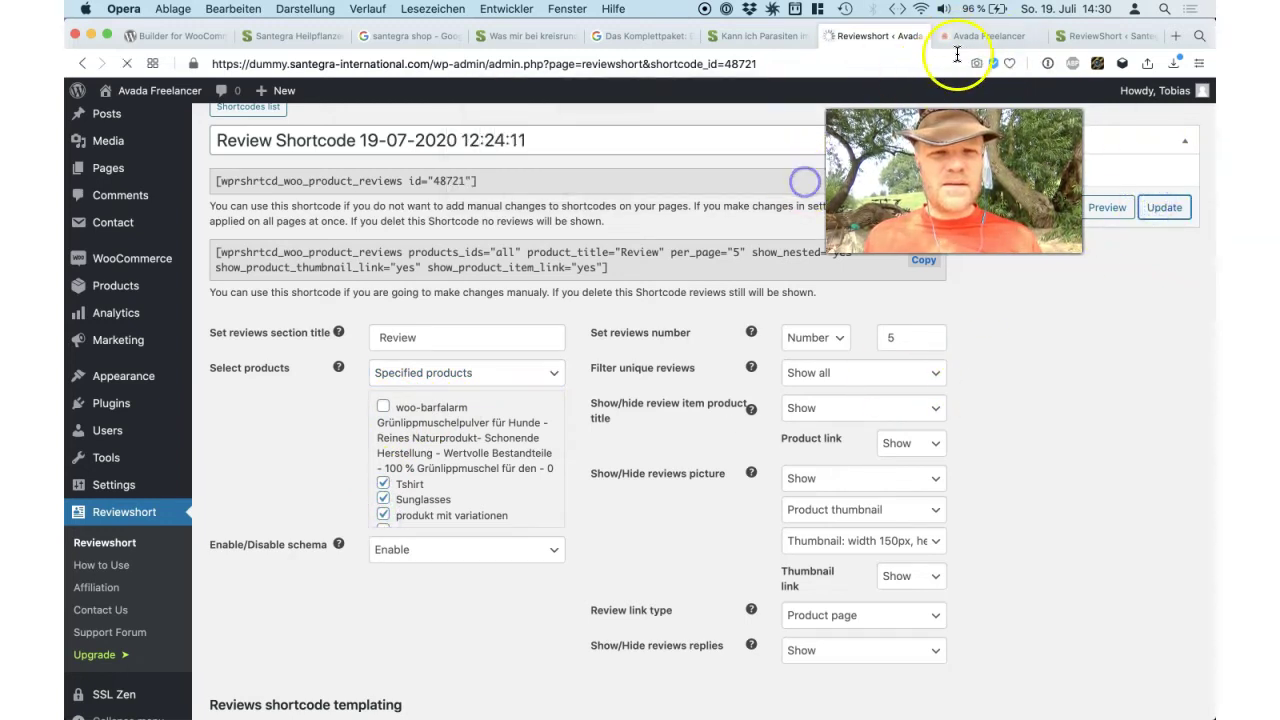
Step: Check the already open preview page and open a fresh preview from the shortcode settings
click(987, 37)
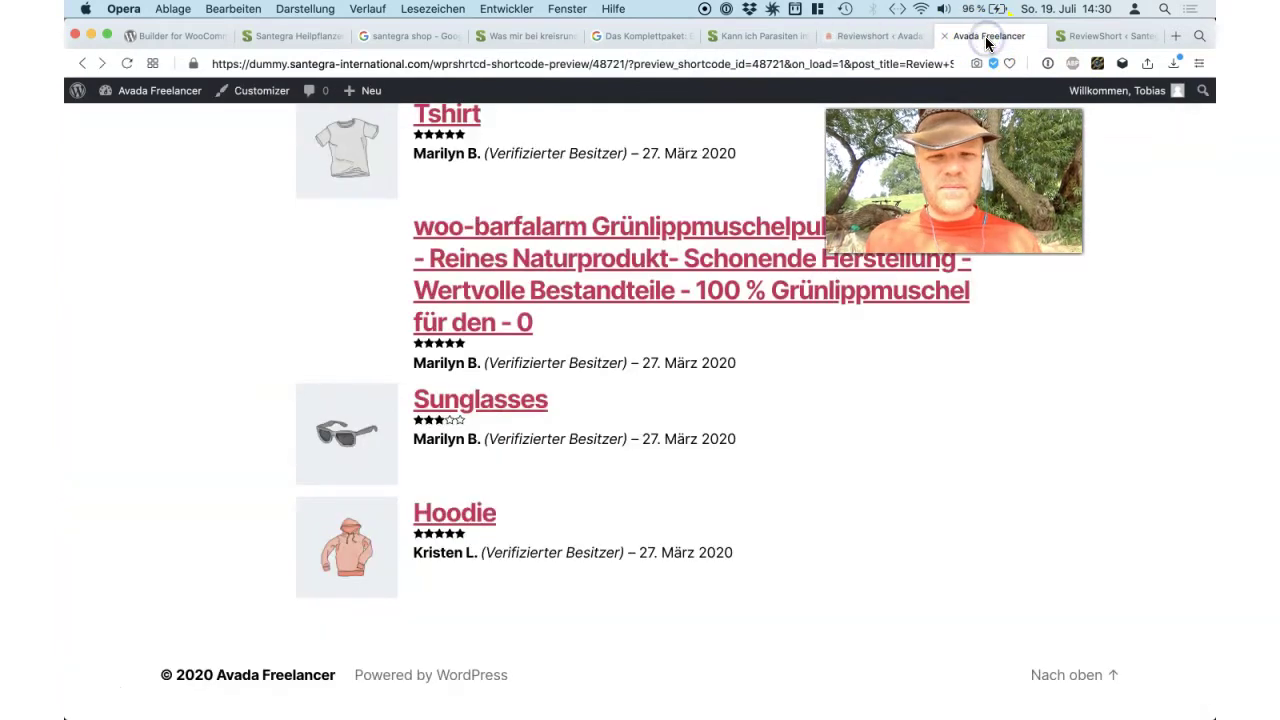
click(792, 300)
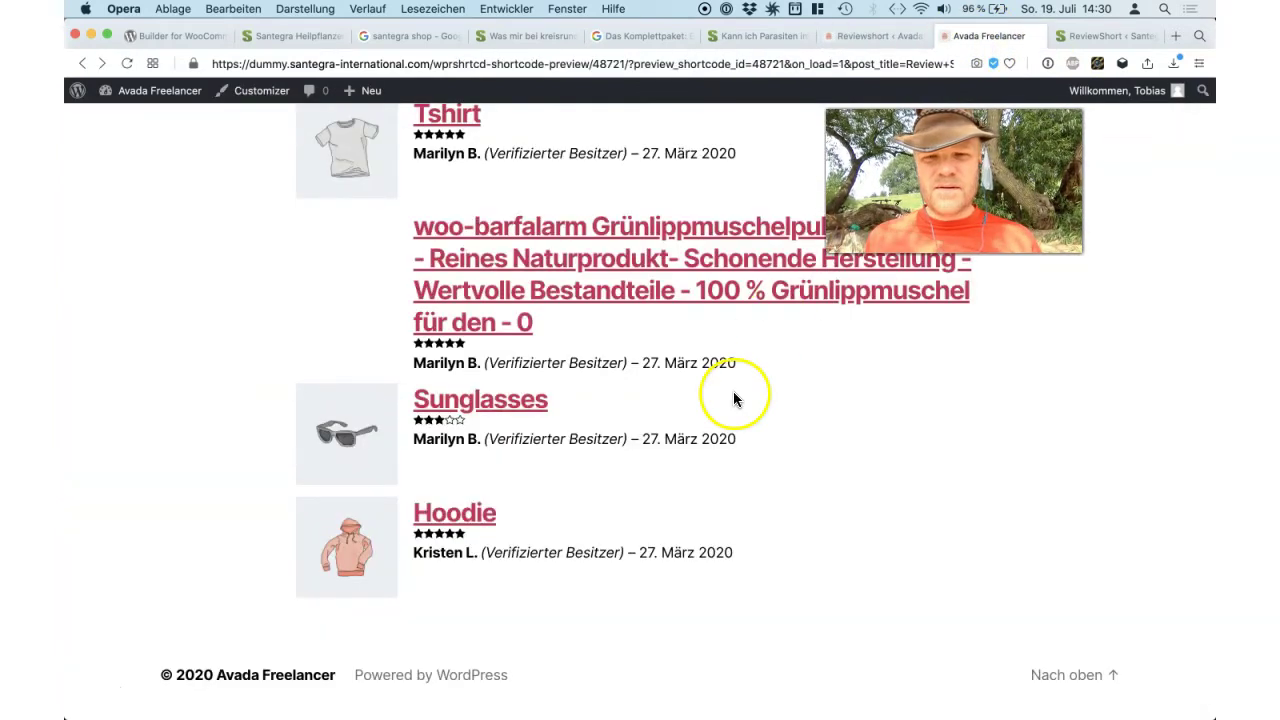
click(510, 287)
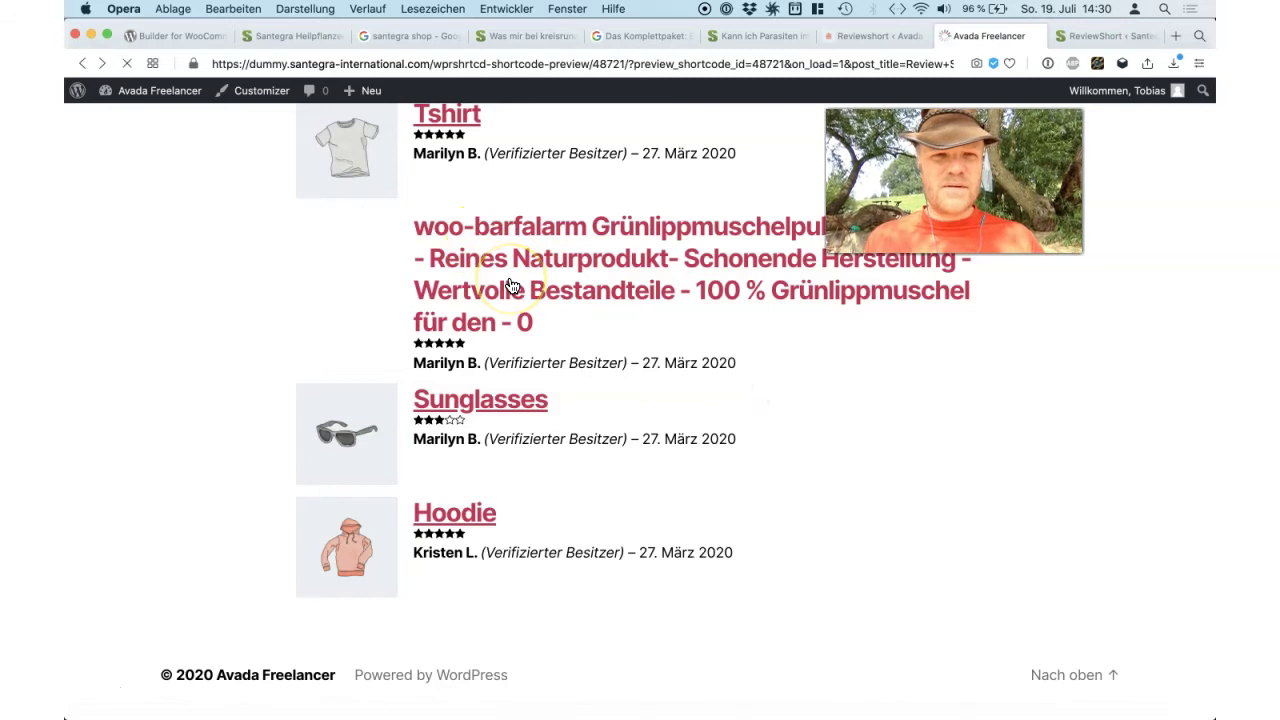
click(866, 37)
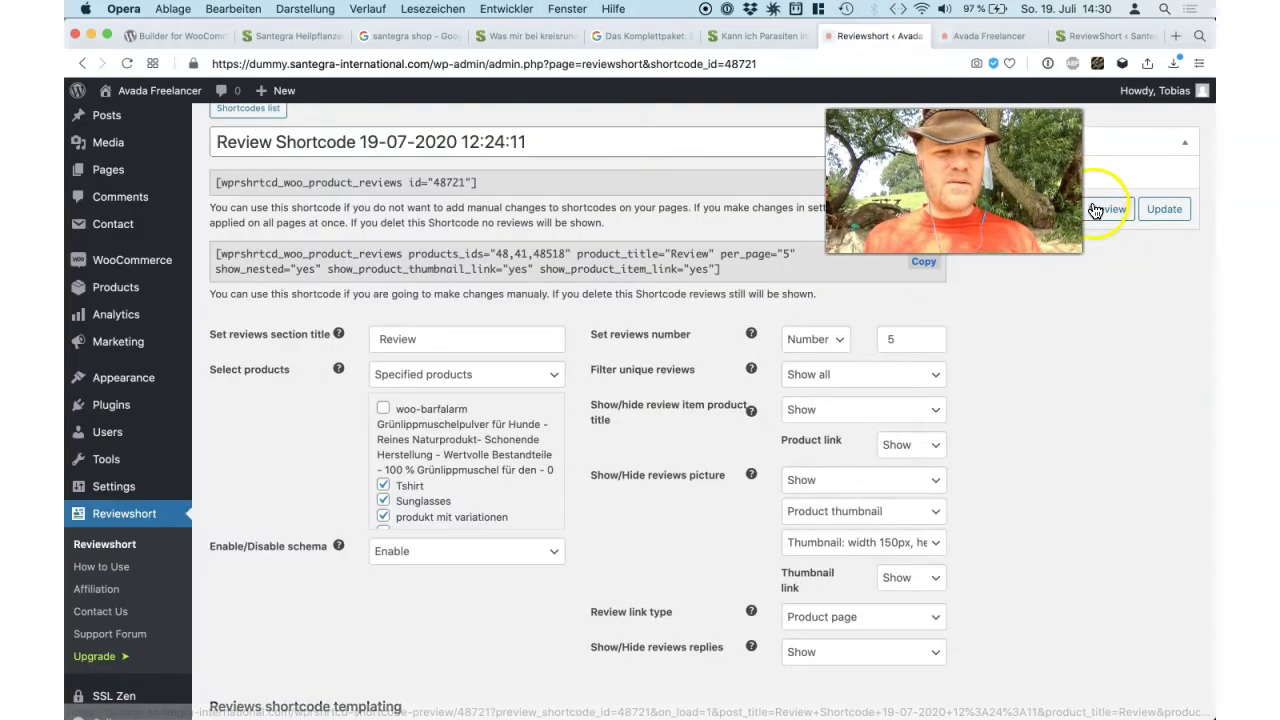
click(1102, 208)
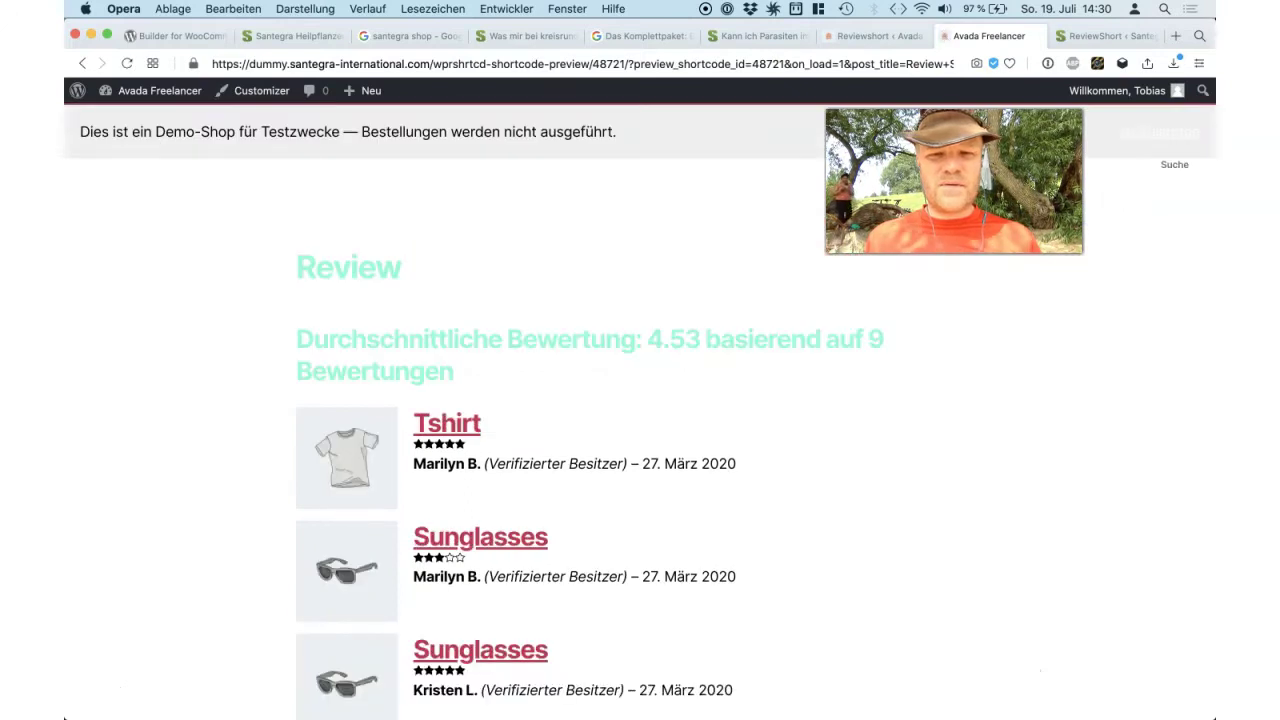
Step: Look through the previewed reviews to check which products they belong to
click(700, 463)
scroll(700, 463, down, 10)
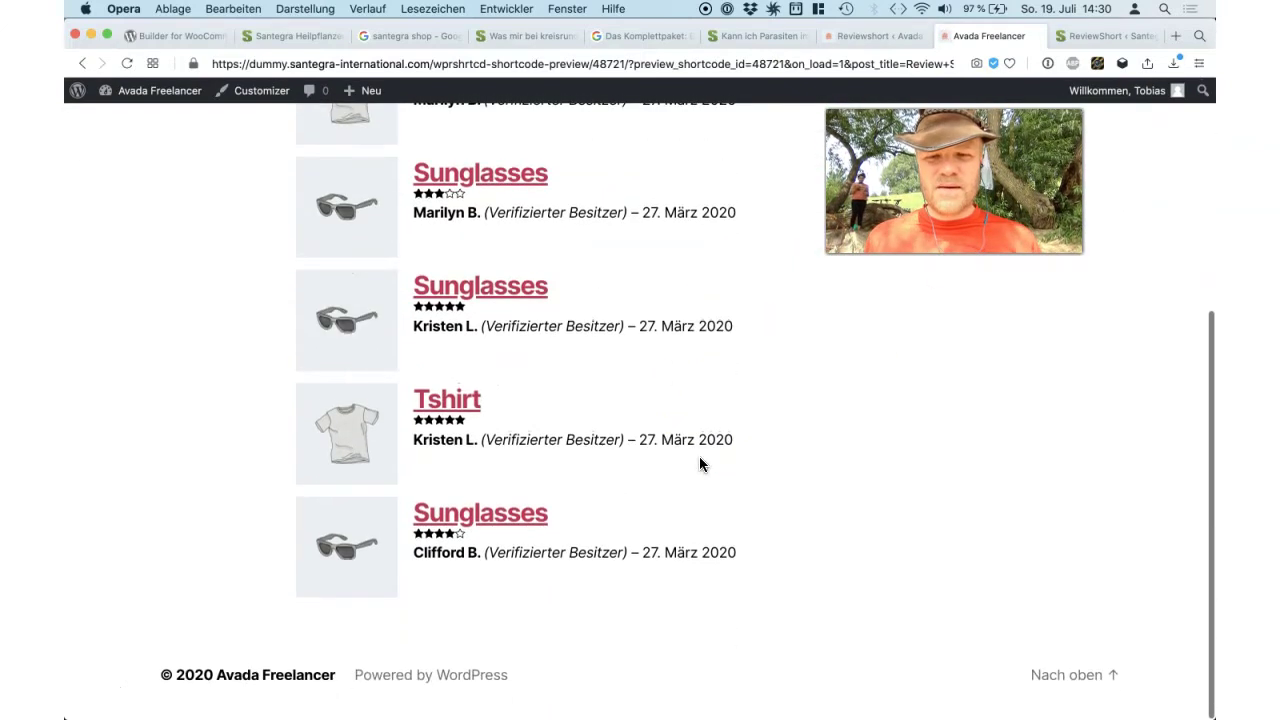
scroll(700, 463, up, 3)
click(480, 449)
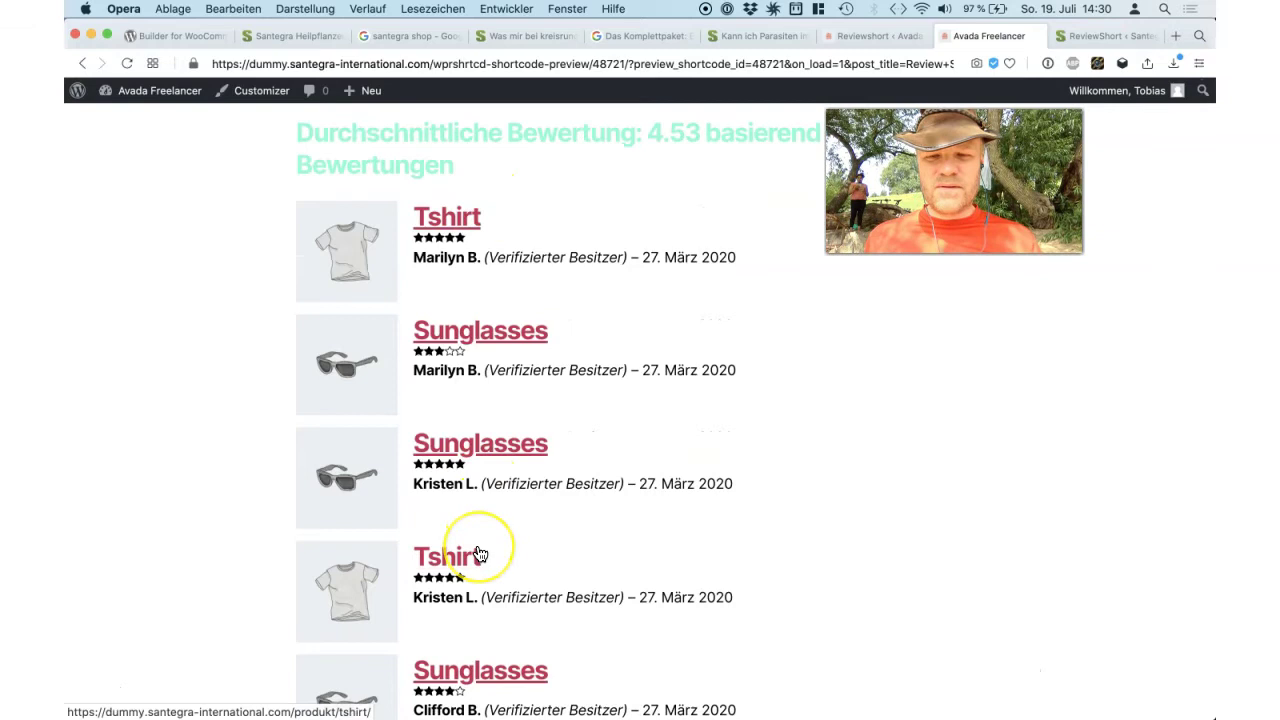
drag(1212, 330, 1210, 430)
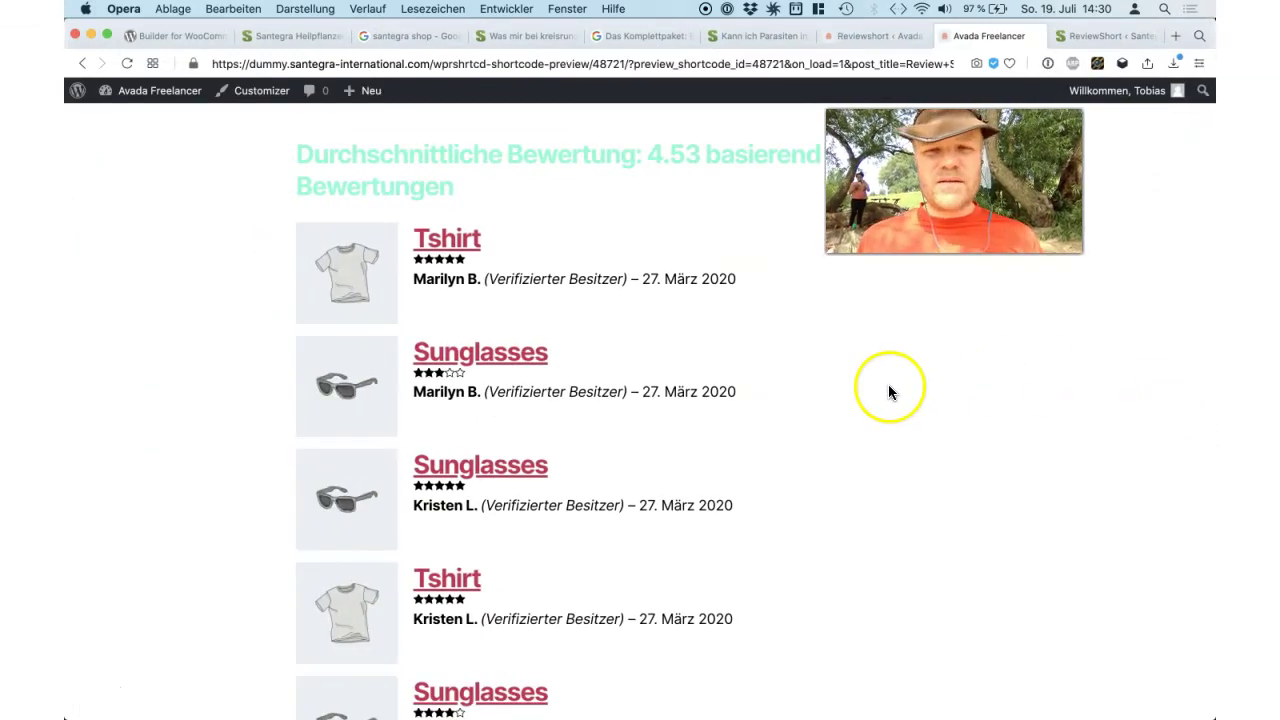
scroll(888, 384, up, 4)
Step: Save the review shortcode once more and go back to the shortcodes list
click(857, 36)
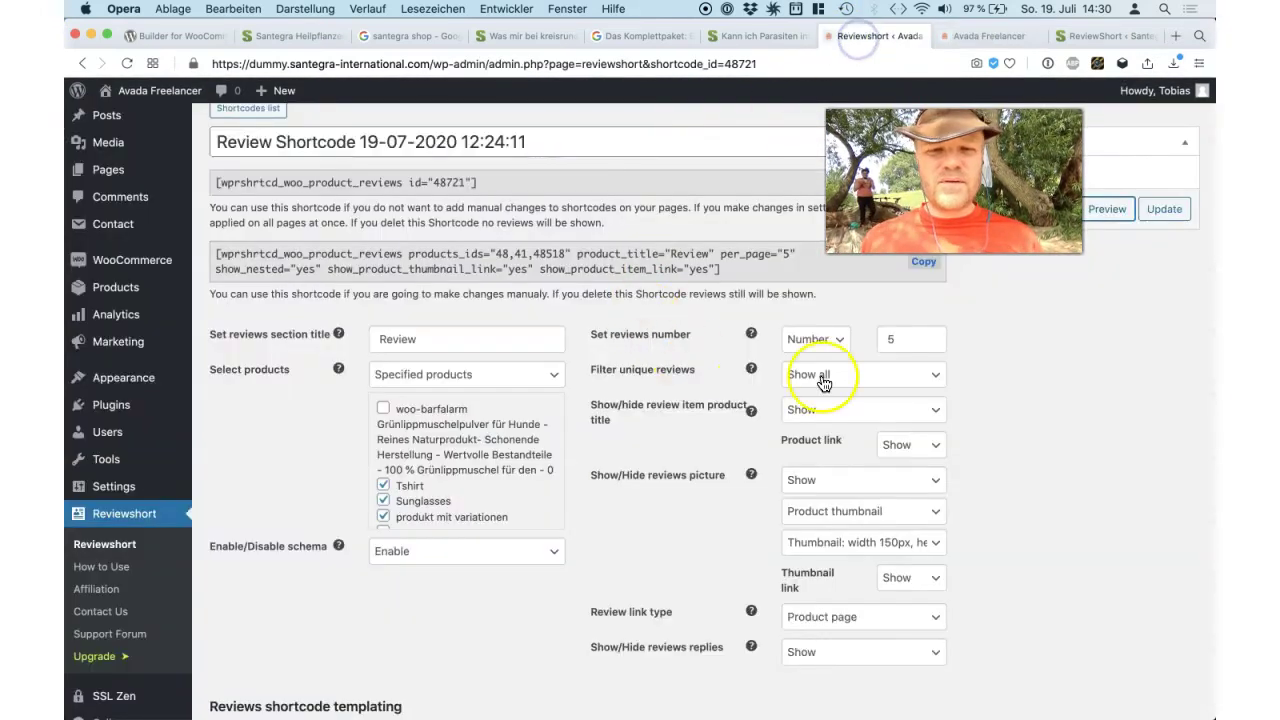
click(1164, 209)
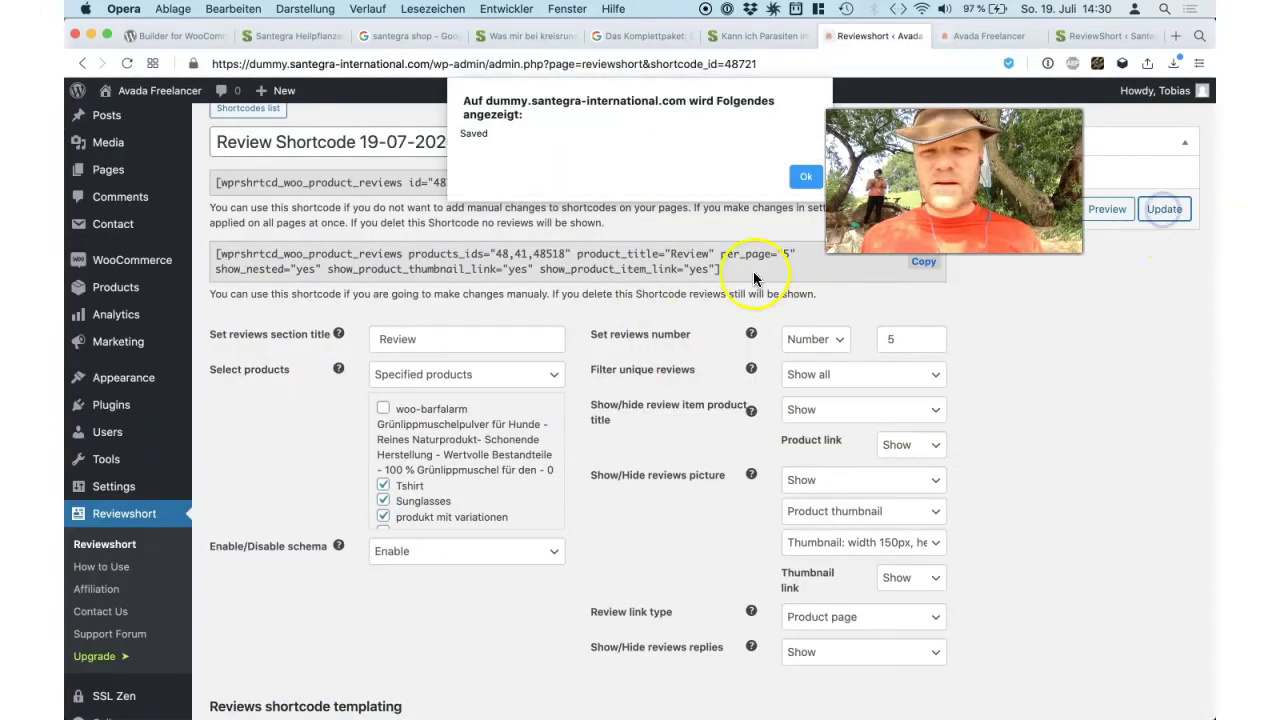
click(801, 172)
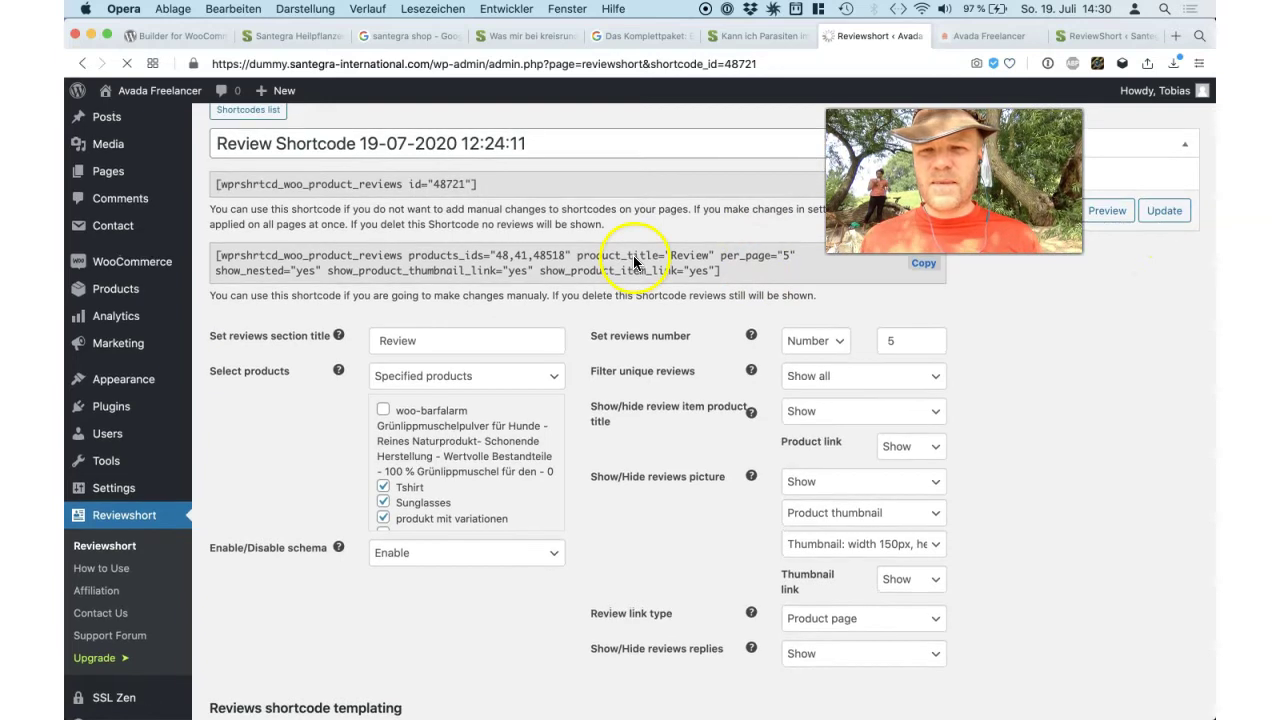
scroll(331, 177, up, 2)
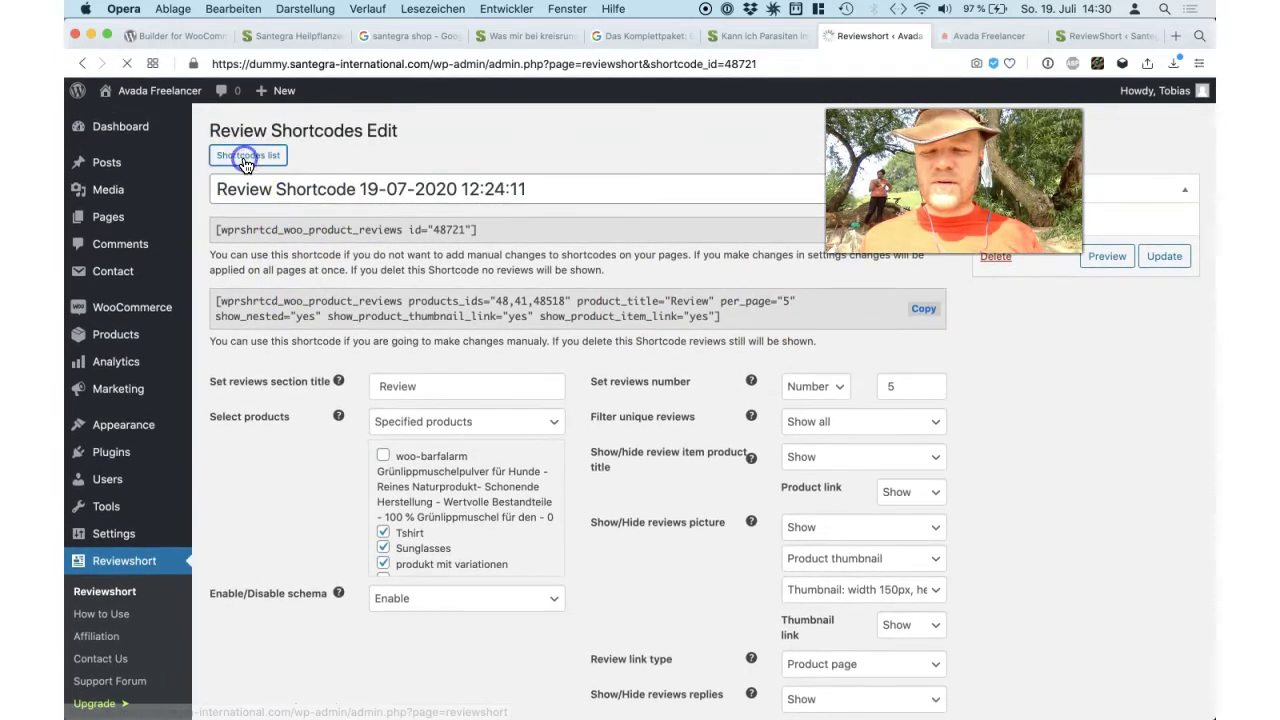
click(246, 155)
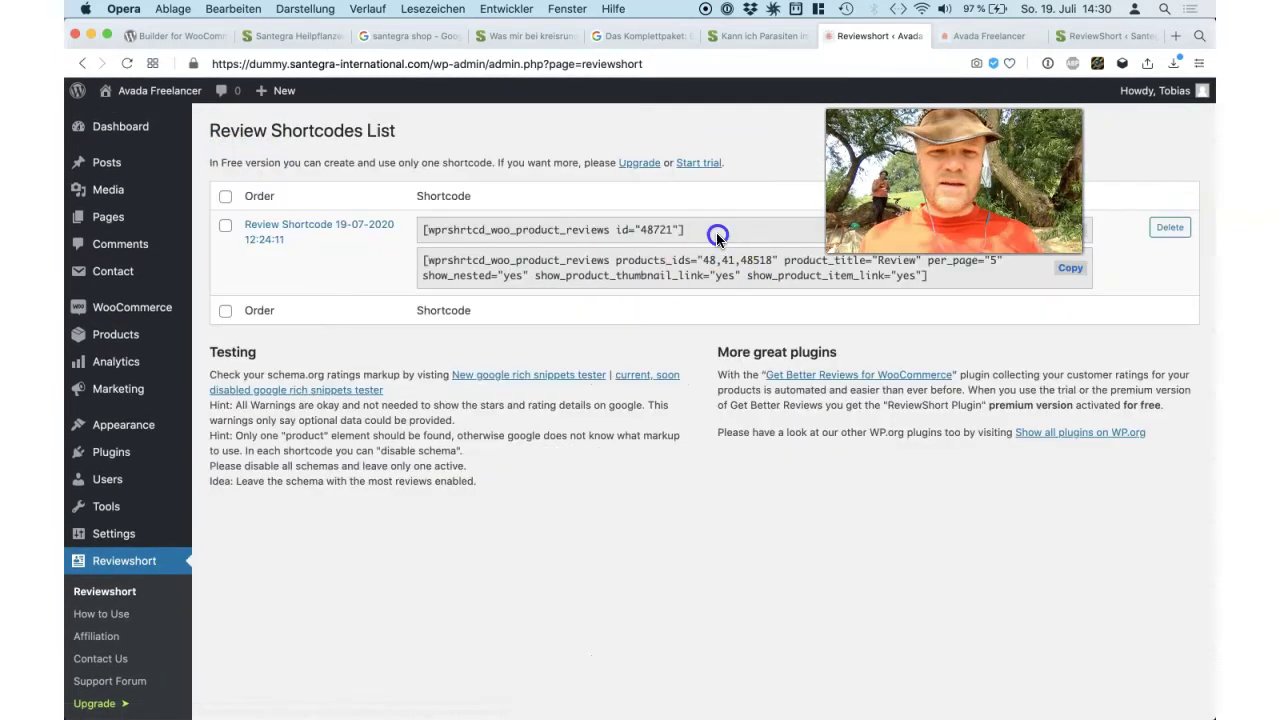
Step: Examine both shortcode variants in the list, highlighting the product IDs and the other attributes of the long version
click(716, 236)
click(716, 237)
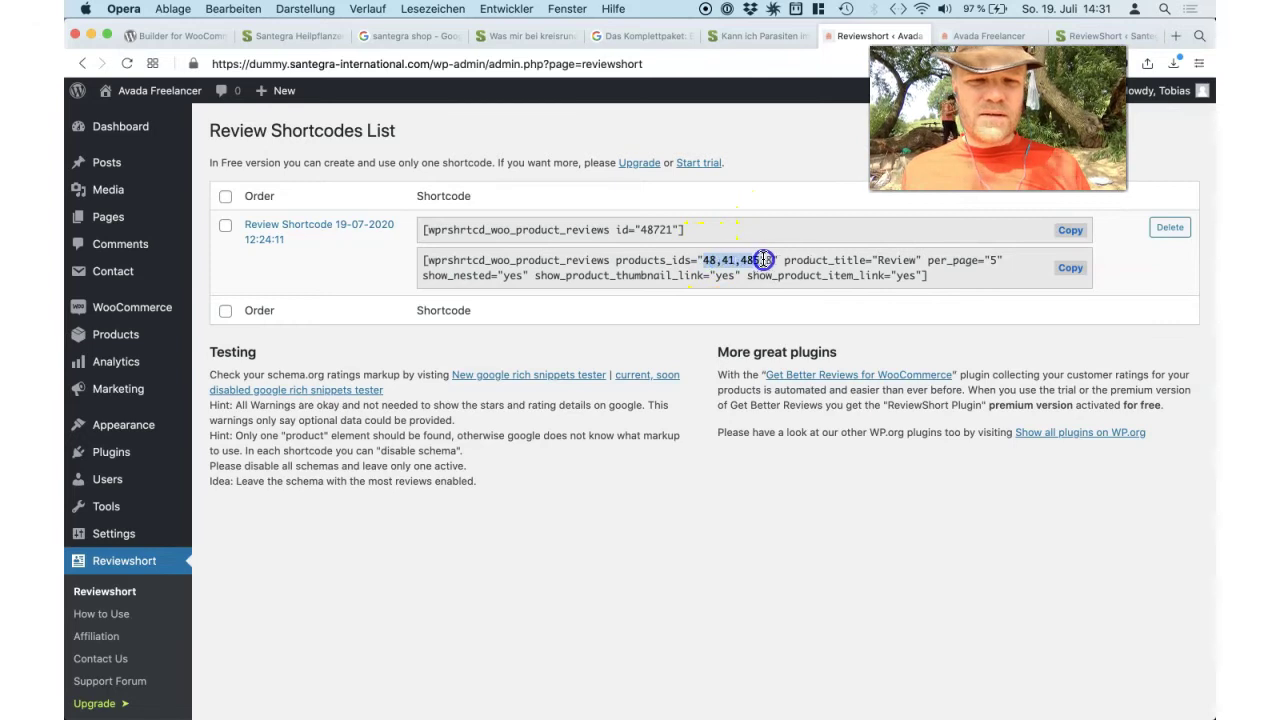
drag(940, 278, 950, 258)
click(1018, 279)
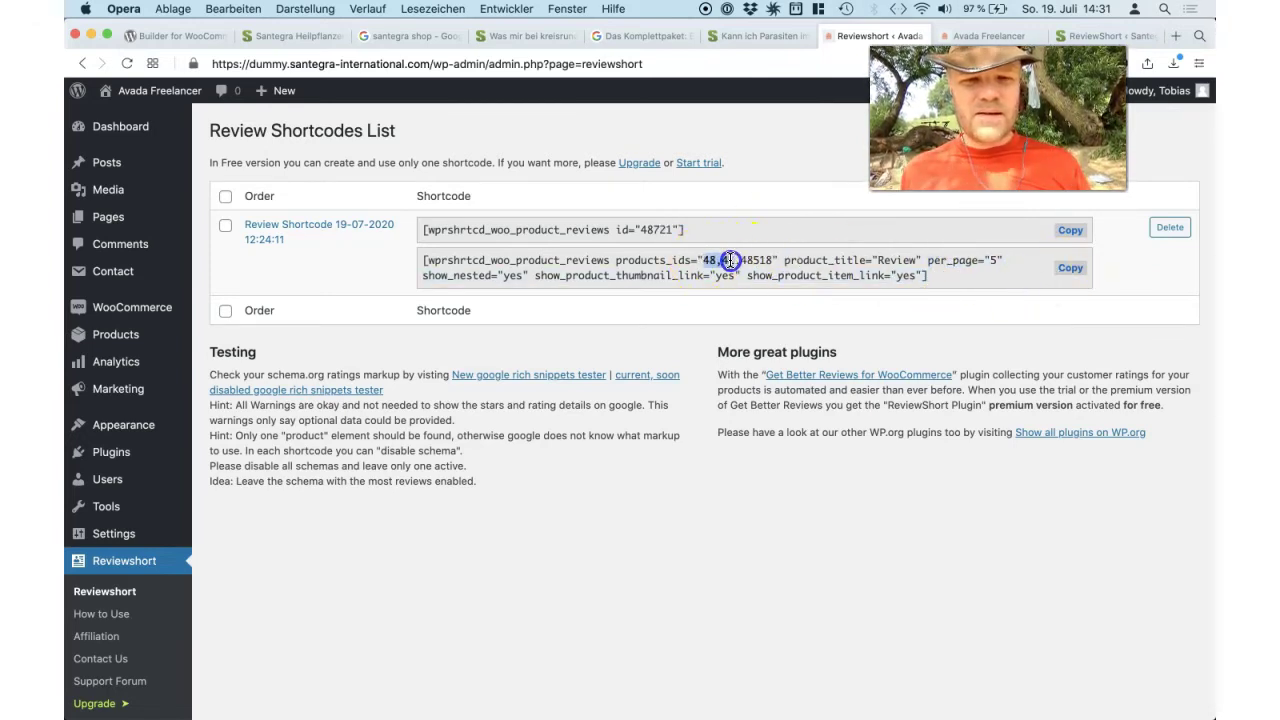
mouse_move(771, 261)
mouse_down()
mouse_move(829, 267)
mouse_move(774, 261)
mouse_up()
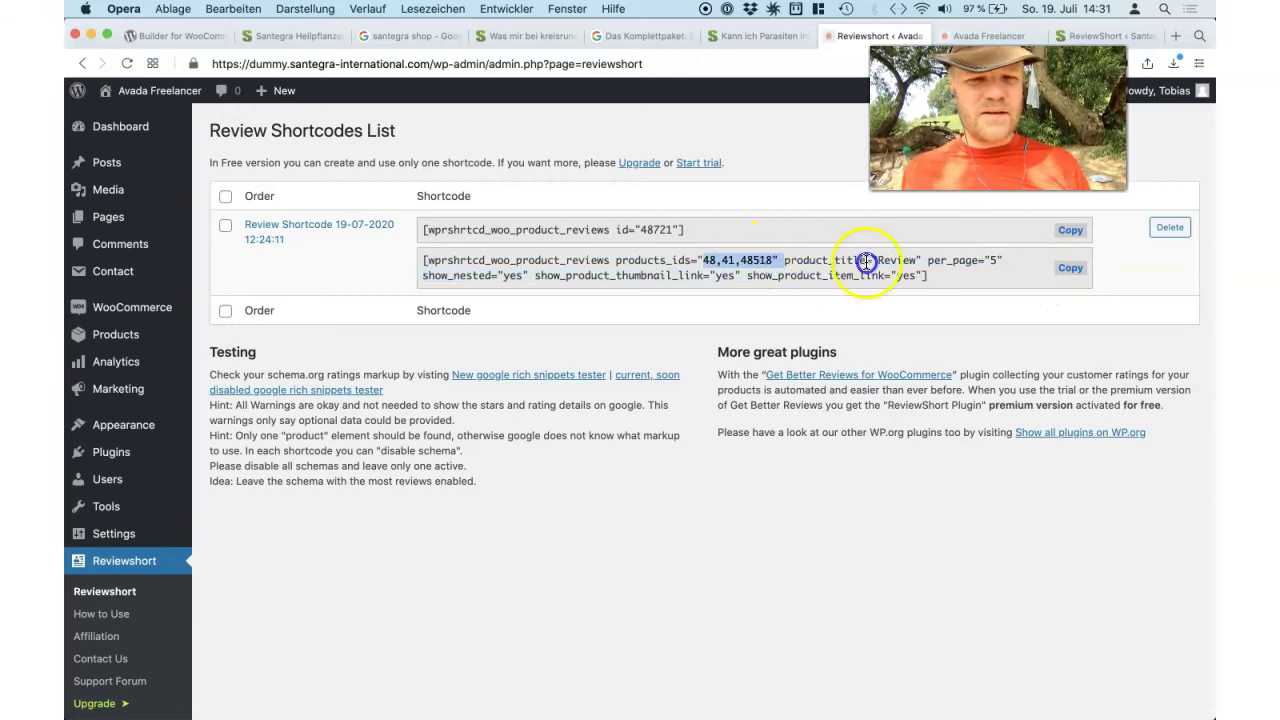
drag(866, 261, 960, 283)
click(963, 285)
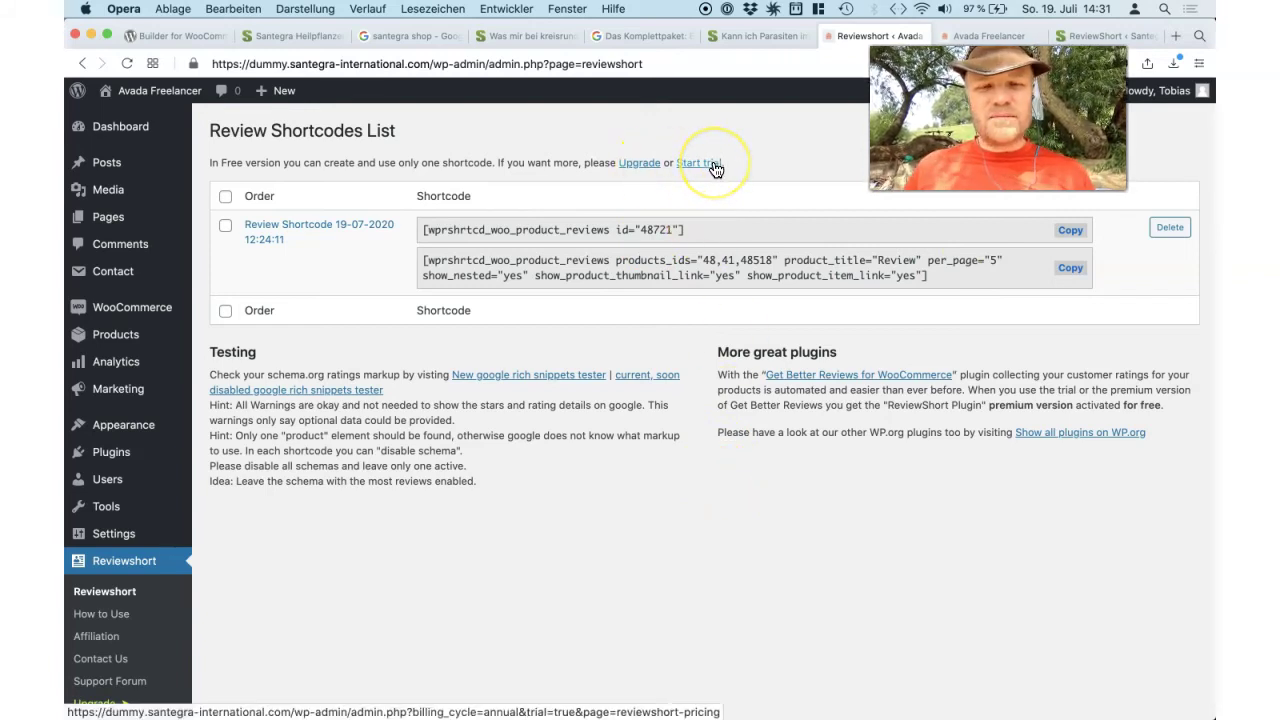
Step: Open the Reviewshort upgrade pricing page and proceed to the checkout form for the premium plan
click(650, 168)
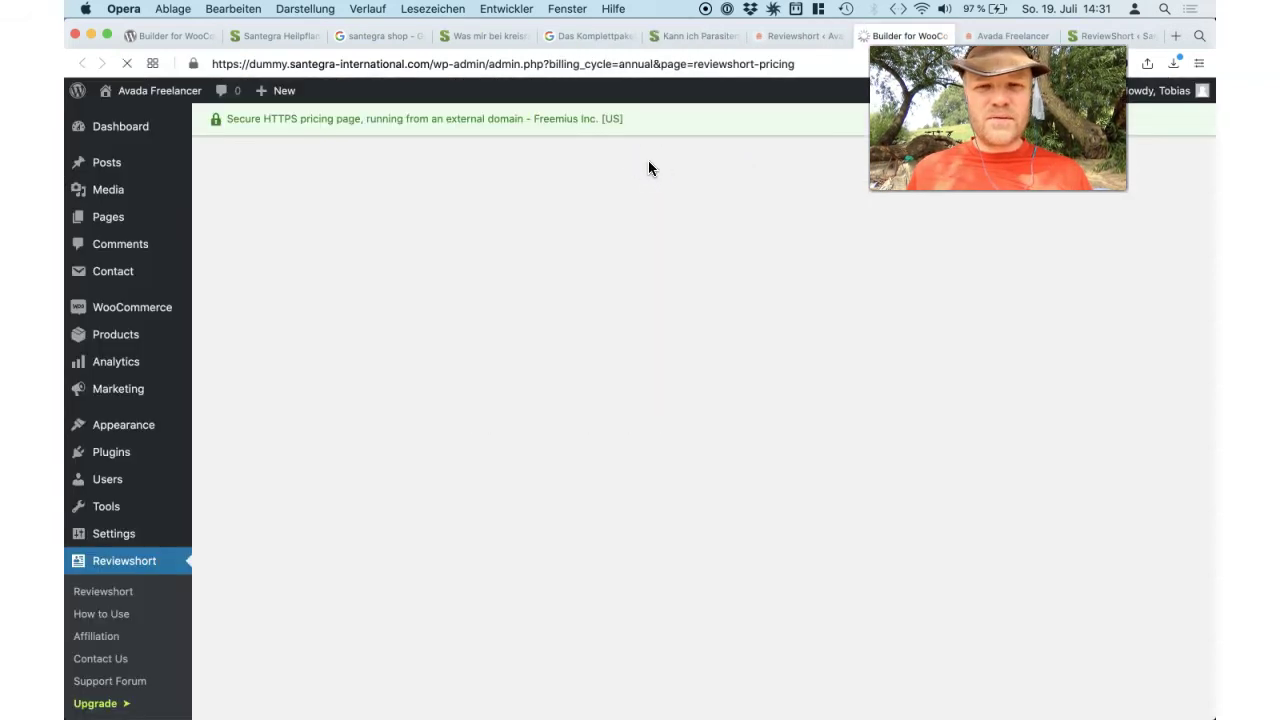
scroll(855, 552, down, 2)
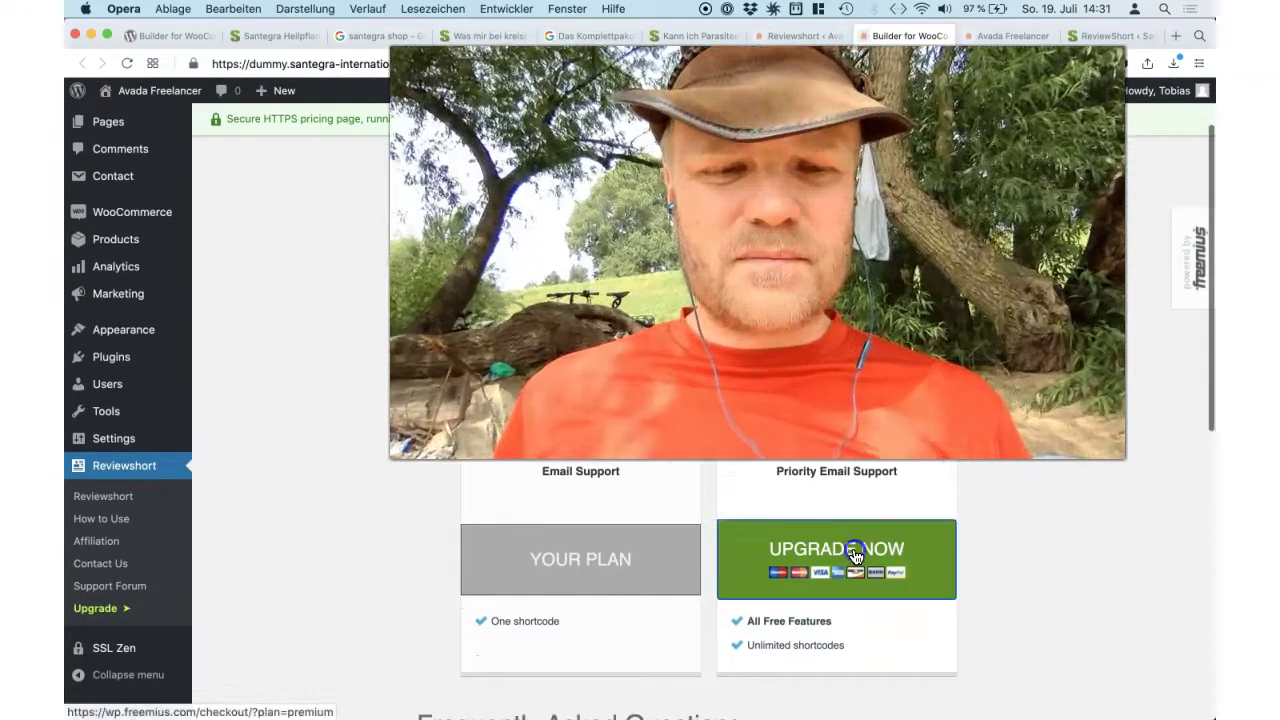
click(855, 550)
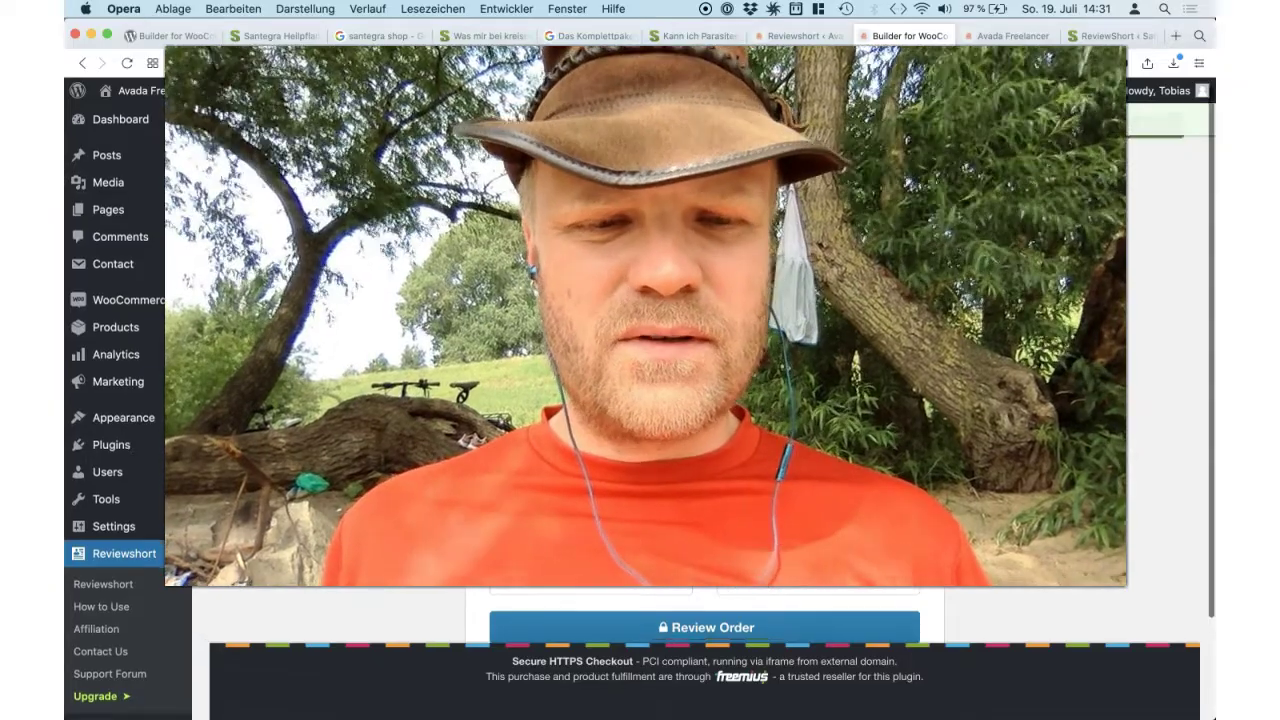
scroll(640, 392, down, 3)
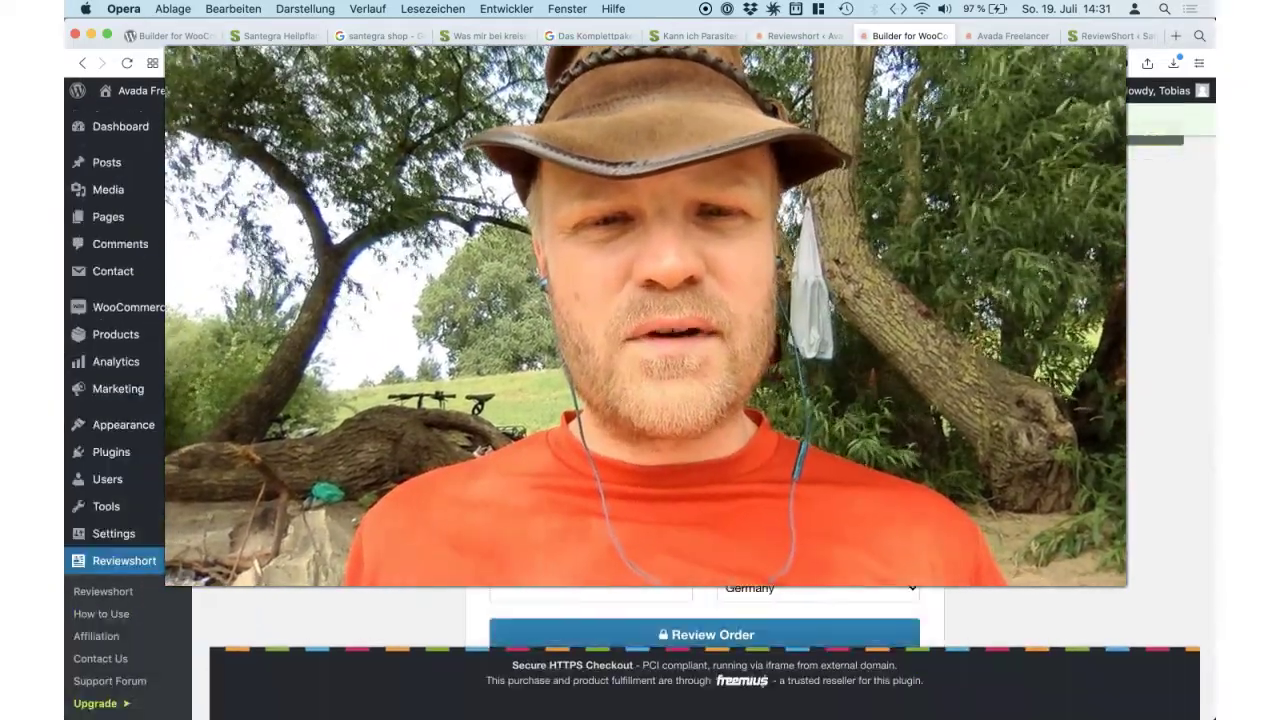